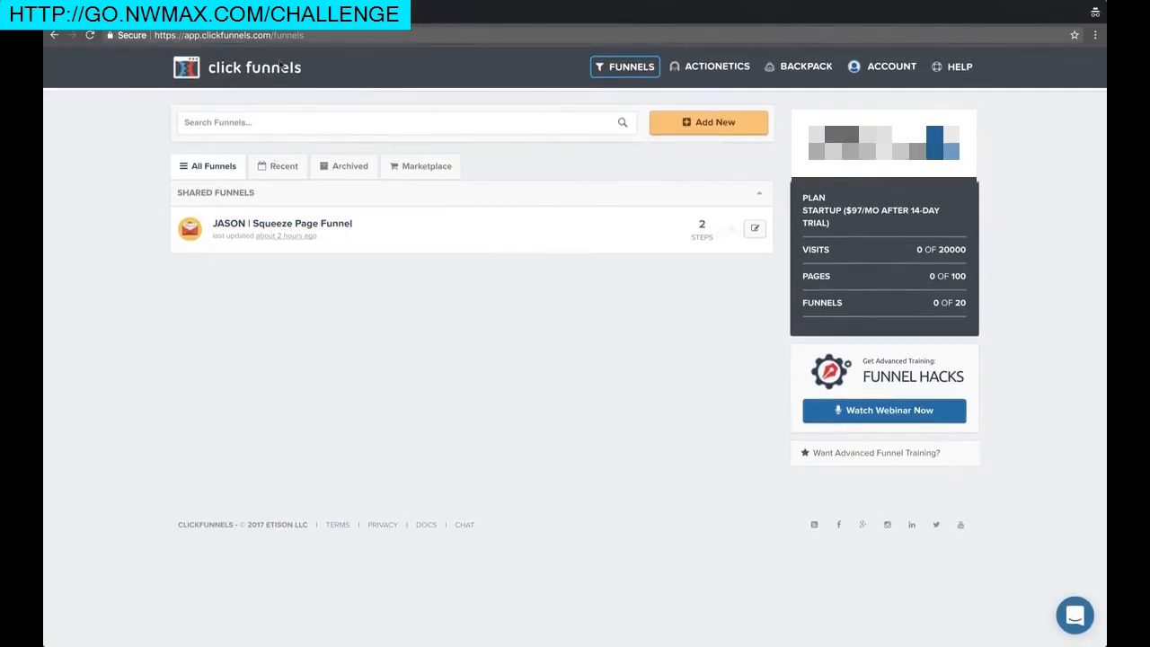
# Start building a new funnel and browse the cookbook's funnel type cards
pyautogui.click(707, 123)
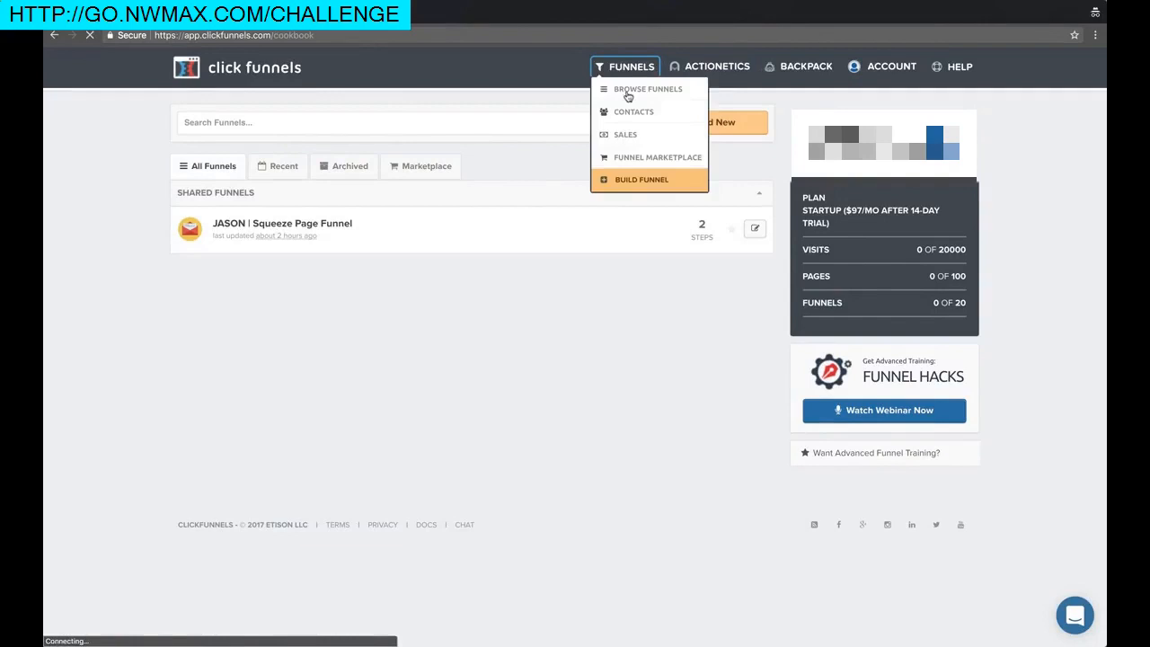
pyautogui.scroll(-3, 64, 296)
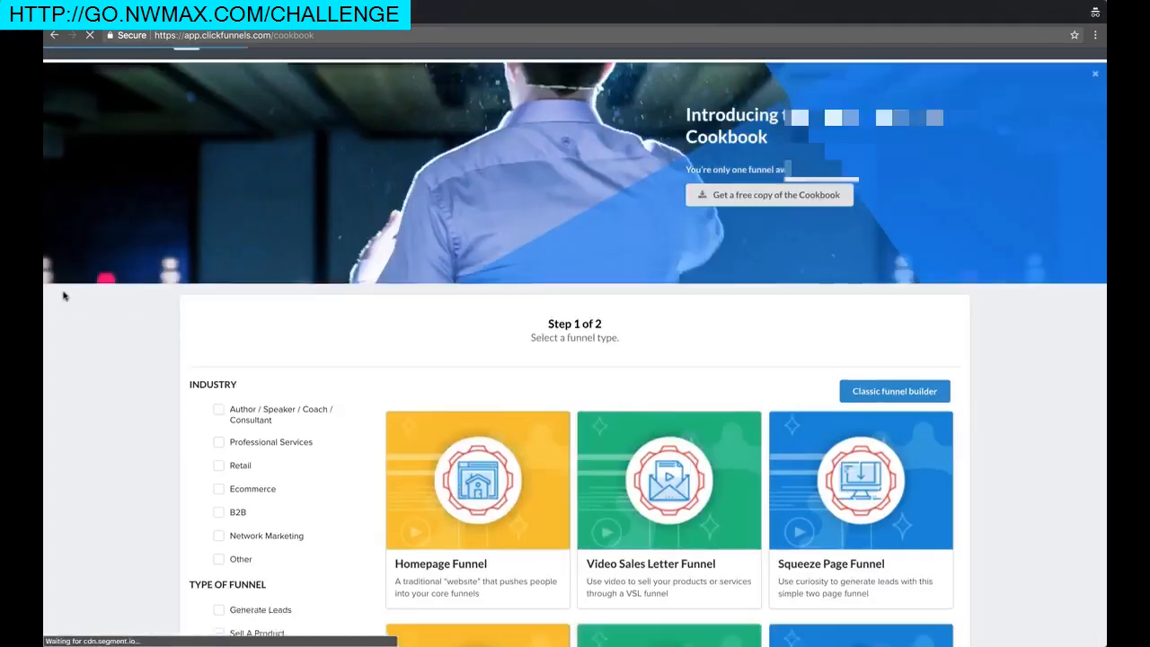
pyautogui.scroll(-1, 318, 318)
pyautogui.scroll(-2, 425, 306)
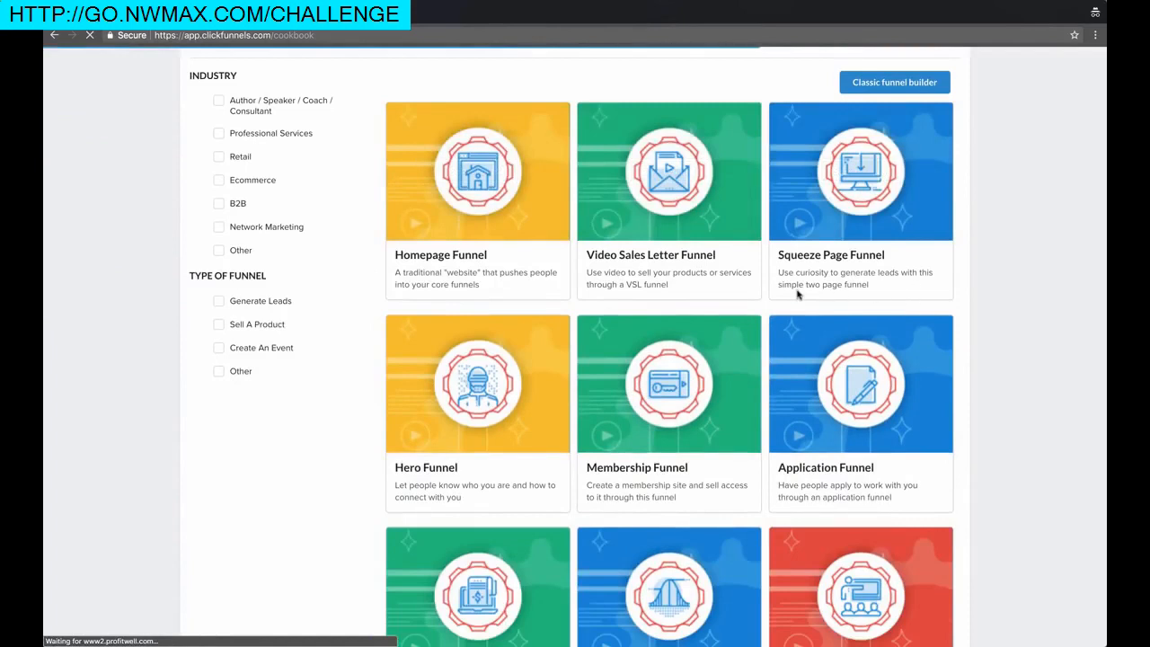
pyautogui.scroll(-2, 790, 297)
pyautogui.scroll(-4, 734, 292)
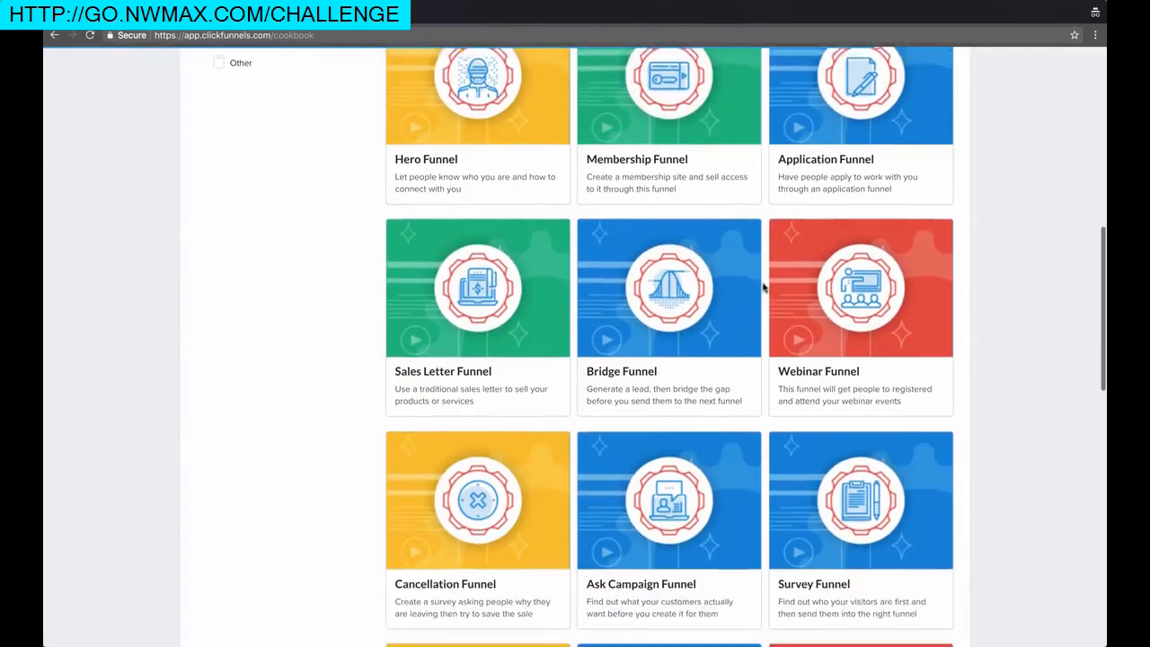
pyautogui.scroll(-6, 764, 287)
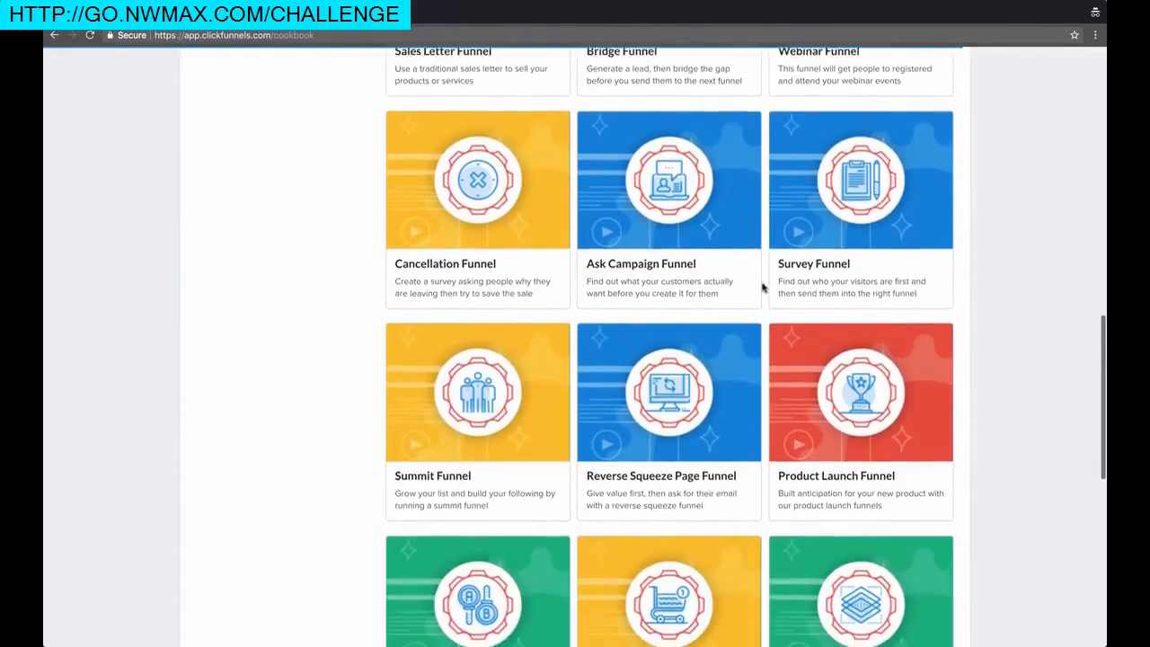
pyautogui.scroll(-1, 763, 287)
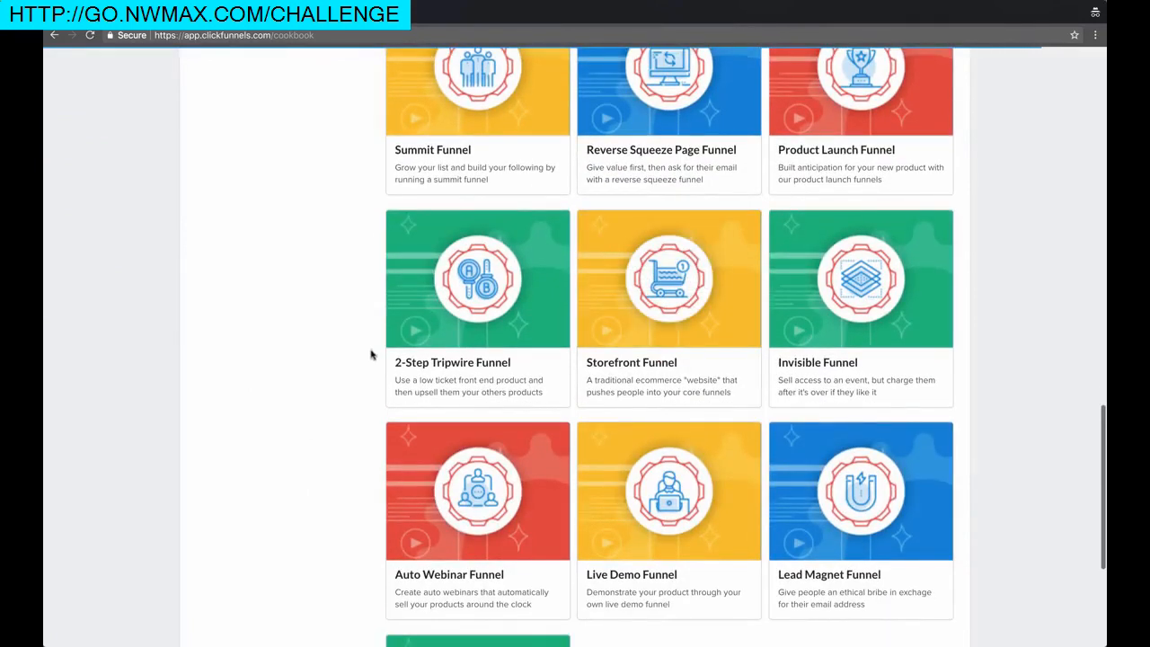
pyautogui.scroll(-3, 372, 352)
# Filter the funnel types to Generate Leads
pyautogui.scroll(14, 372, 352)
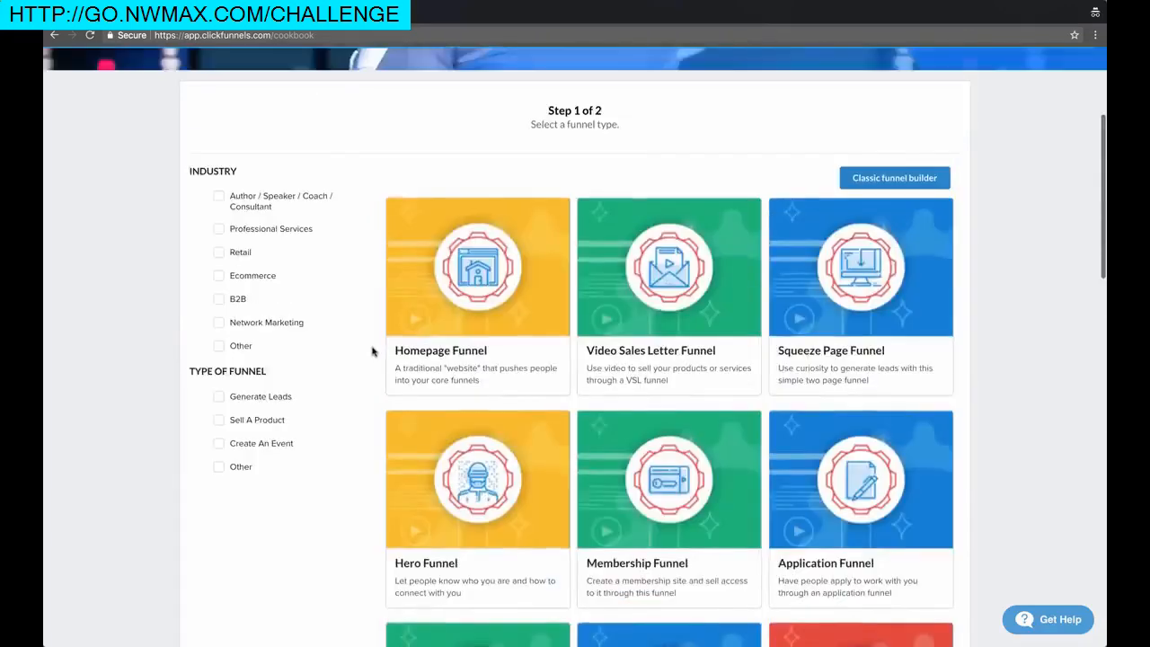
pyautogui.scroll(3, 372, 378)
pyautogui.scroll(-2, 365, 397)
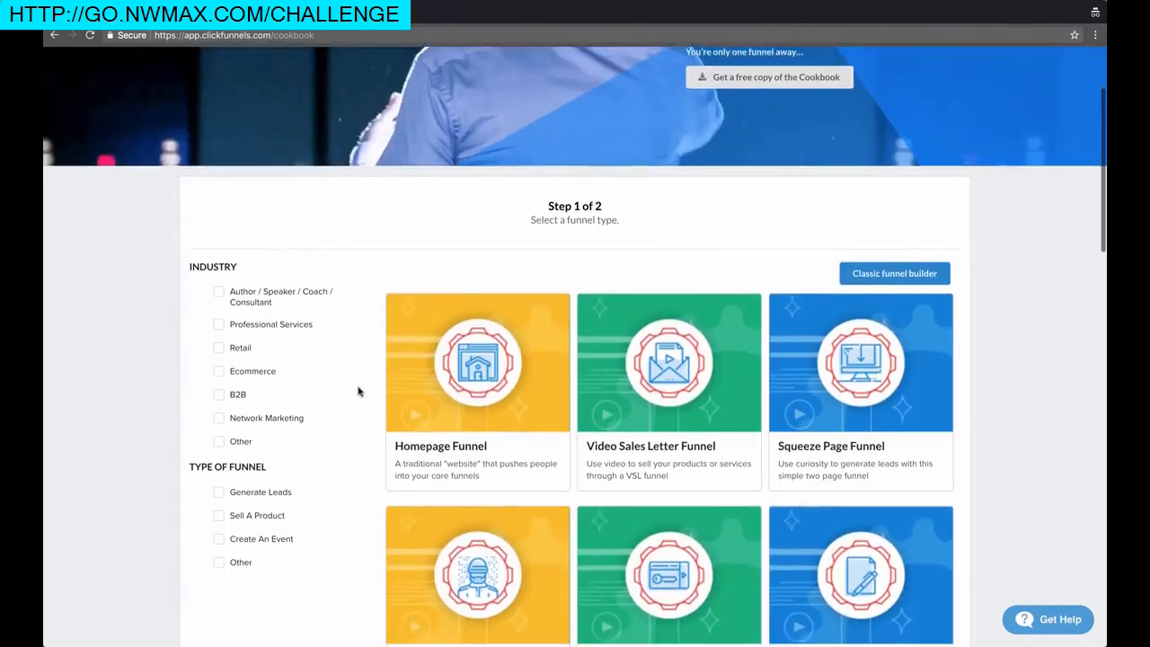
pyautogui.scroll(-2, 358, 391)
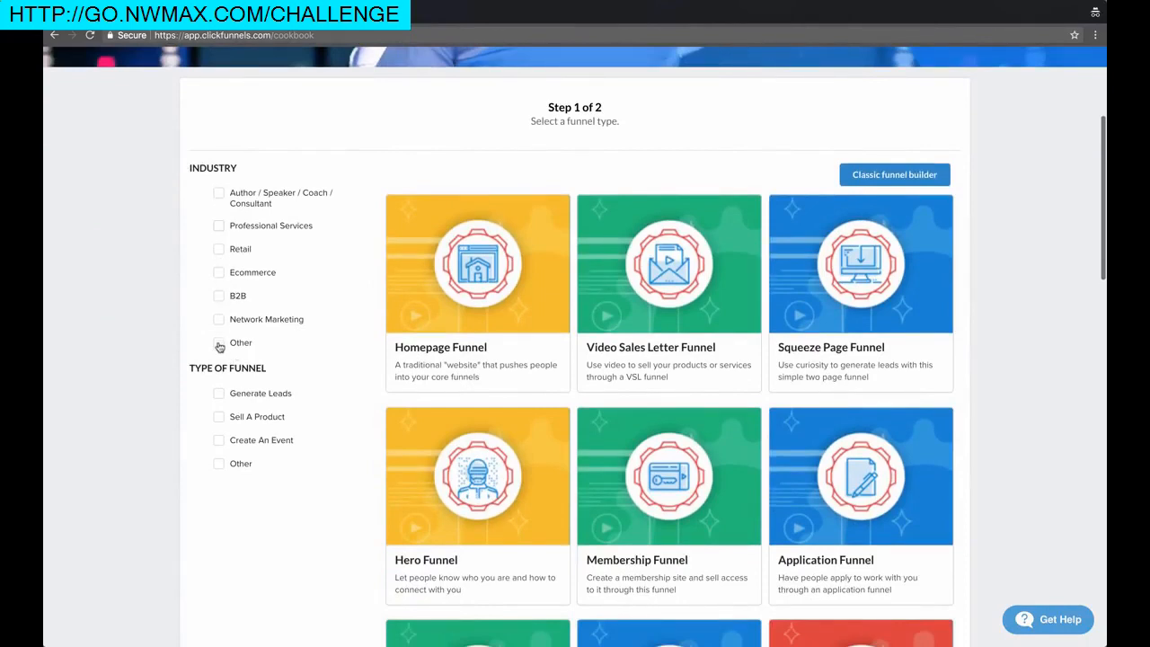
pyautogui.scroll(-2, 219, 344)
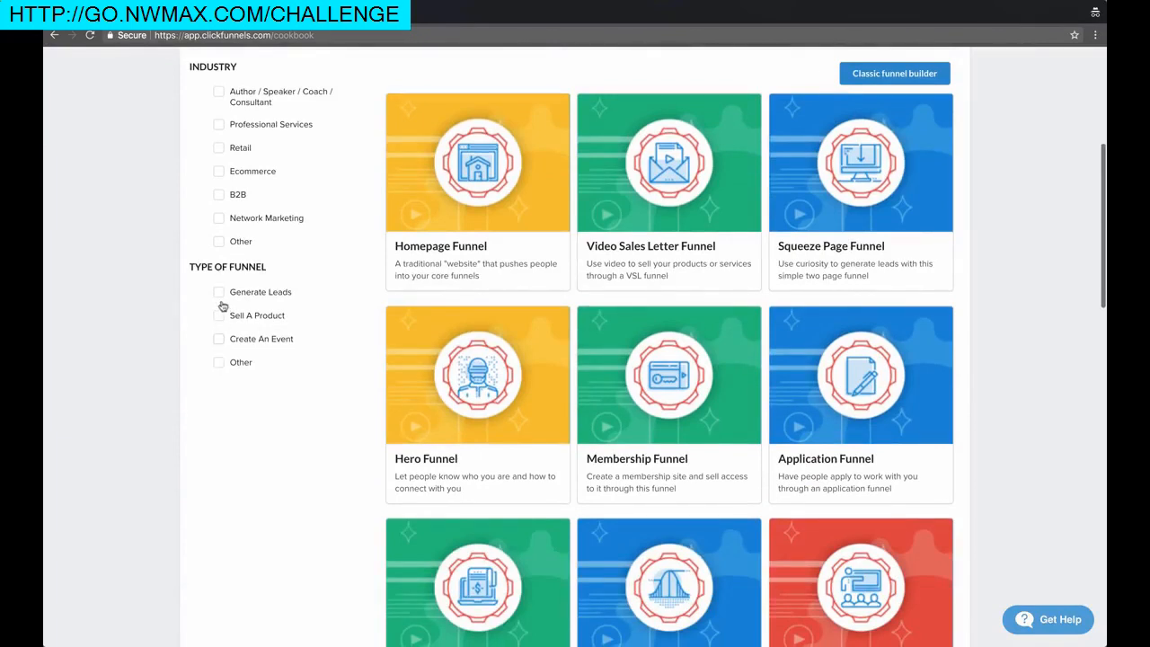
pyautogui.click(219, 293)
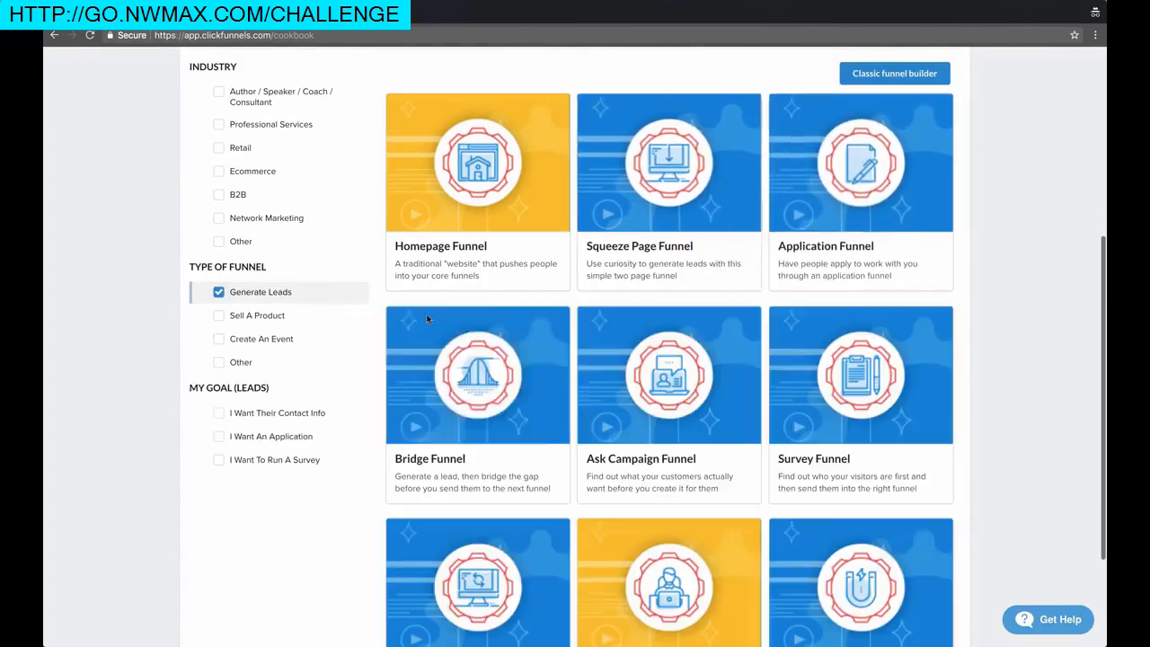
# Add the I Want Their Contact Info goal filter and pick the Squeeze Page Funnel
pyautogui.scroll(-3, 335, 368)
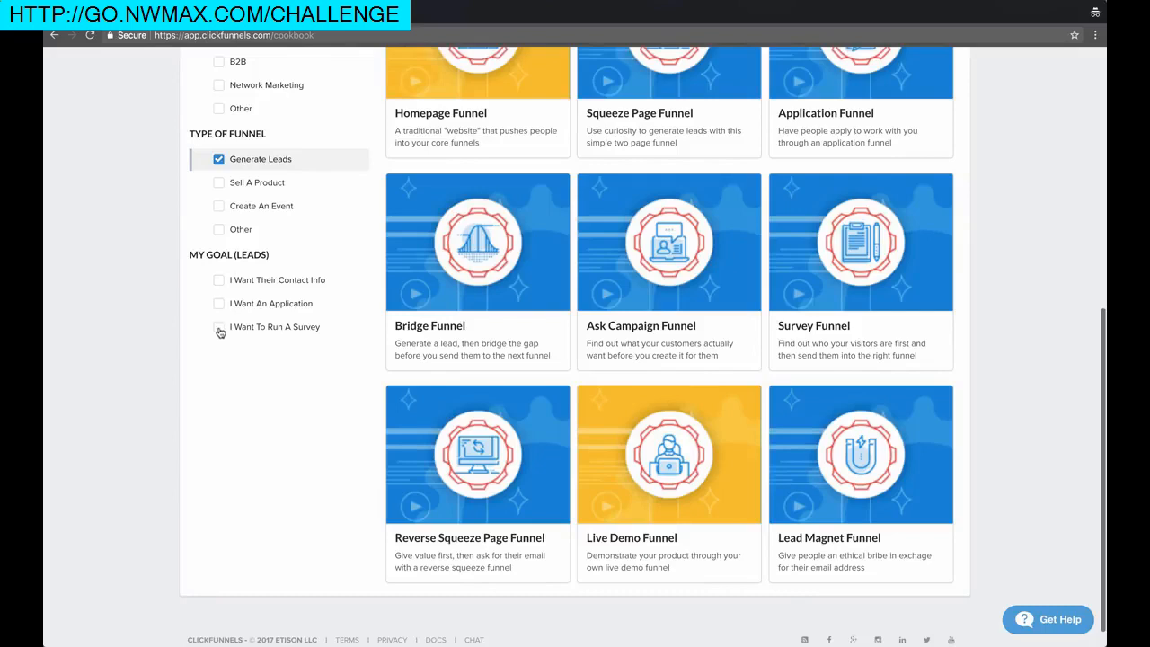
pyautogui.click(218, 281)
pyautogui.moveTo(477, 238)
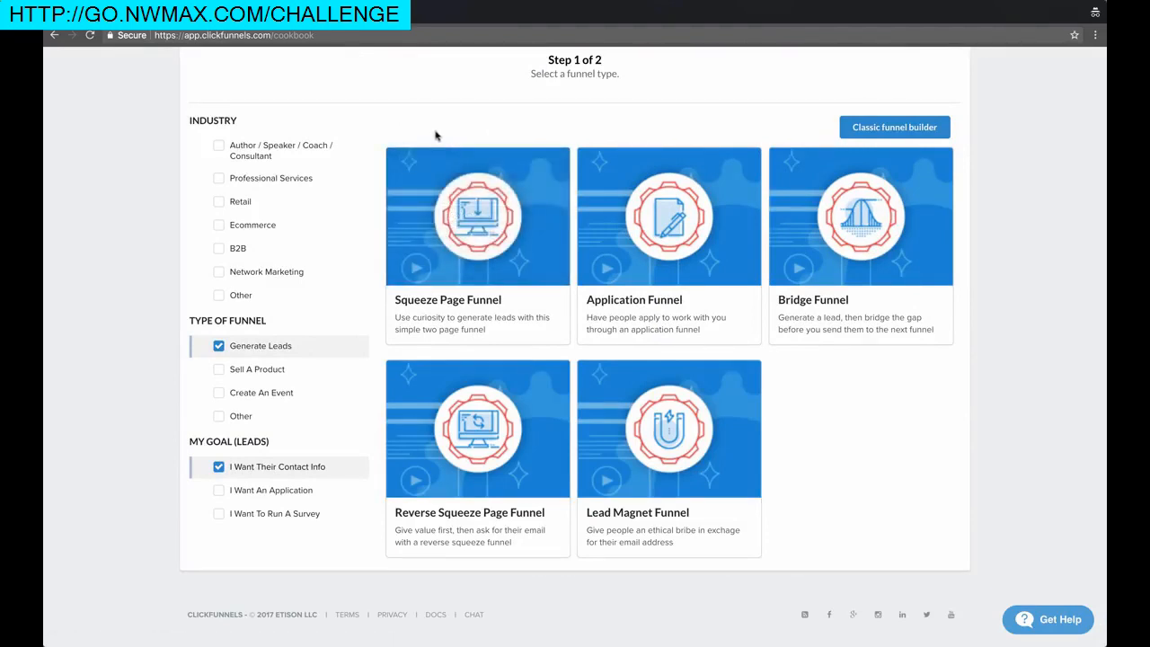
pyautogui.moveTo(472, 191)
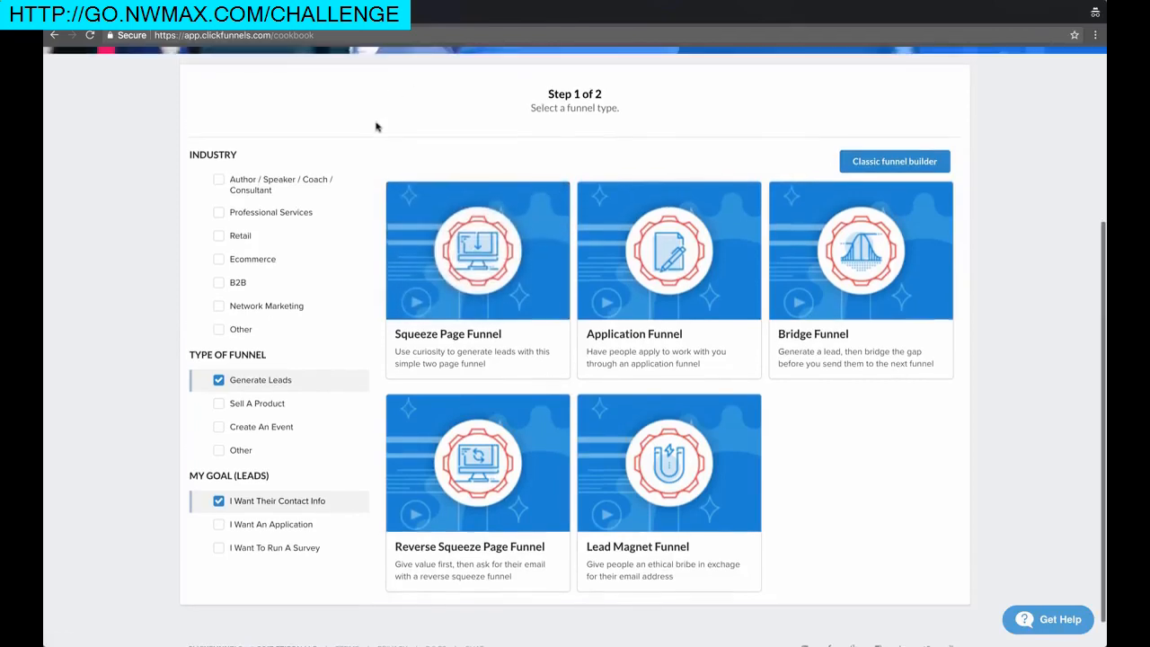
pyautogui.moveTo(699, 187)
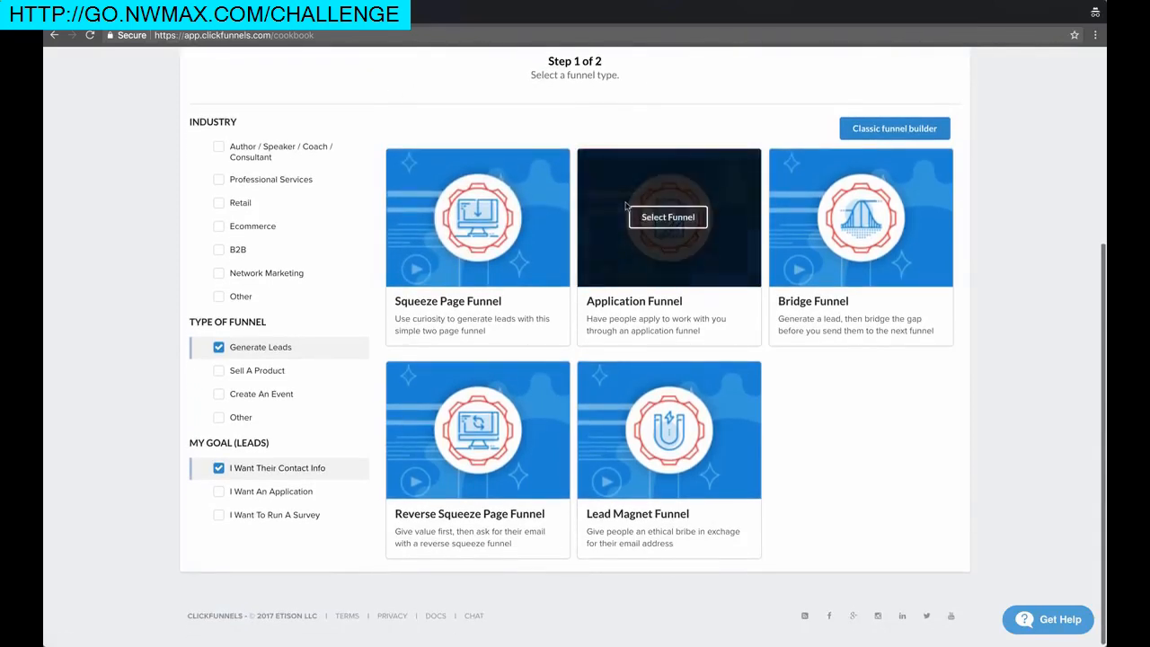
pyautogui.moveTo(464, 456)
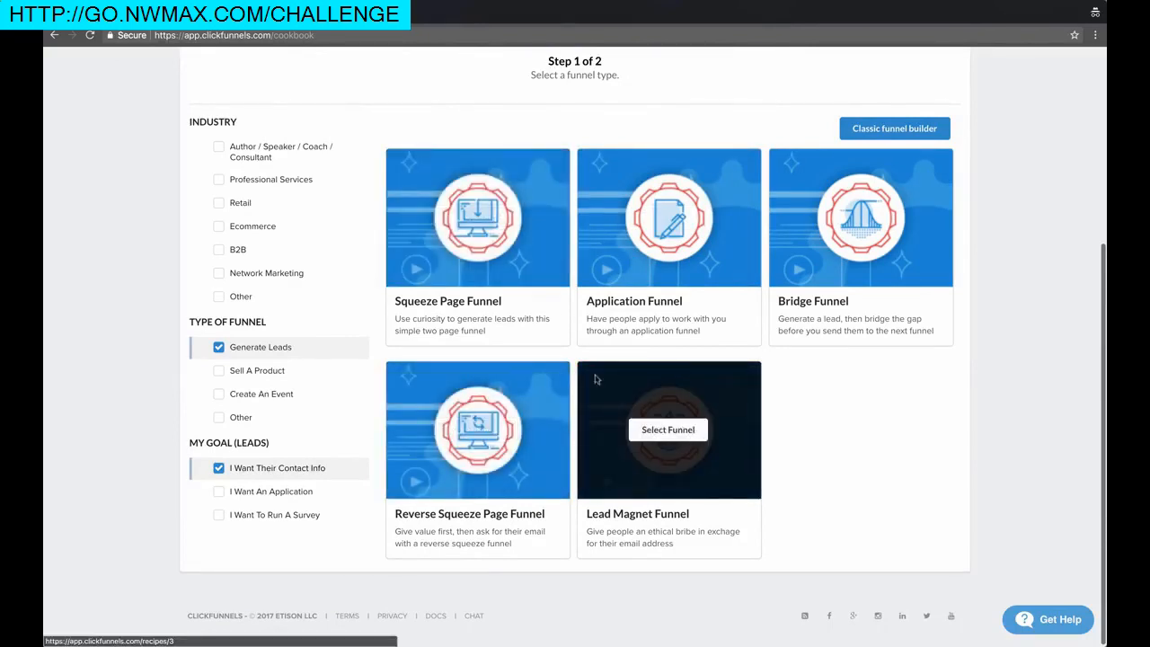
pyautogui.click(479, 223)
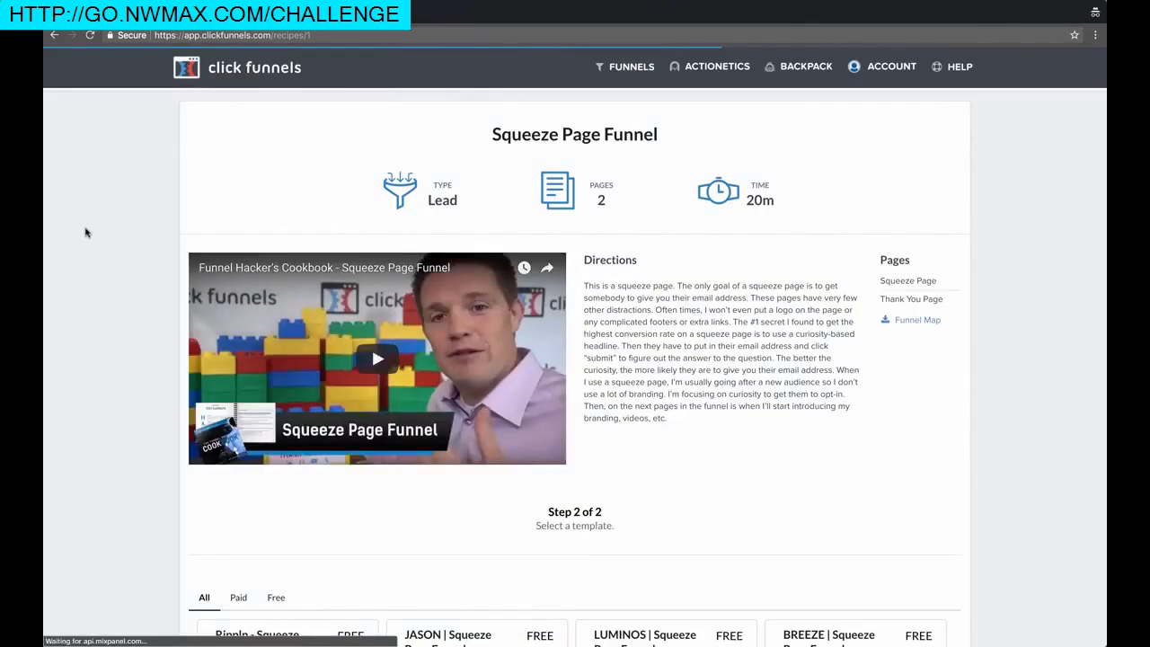
# List only the Free Squeeze Page Funnel templates
pyautogui.scroll(-2, 359, 241)
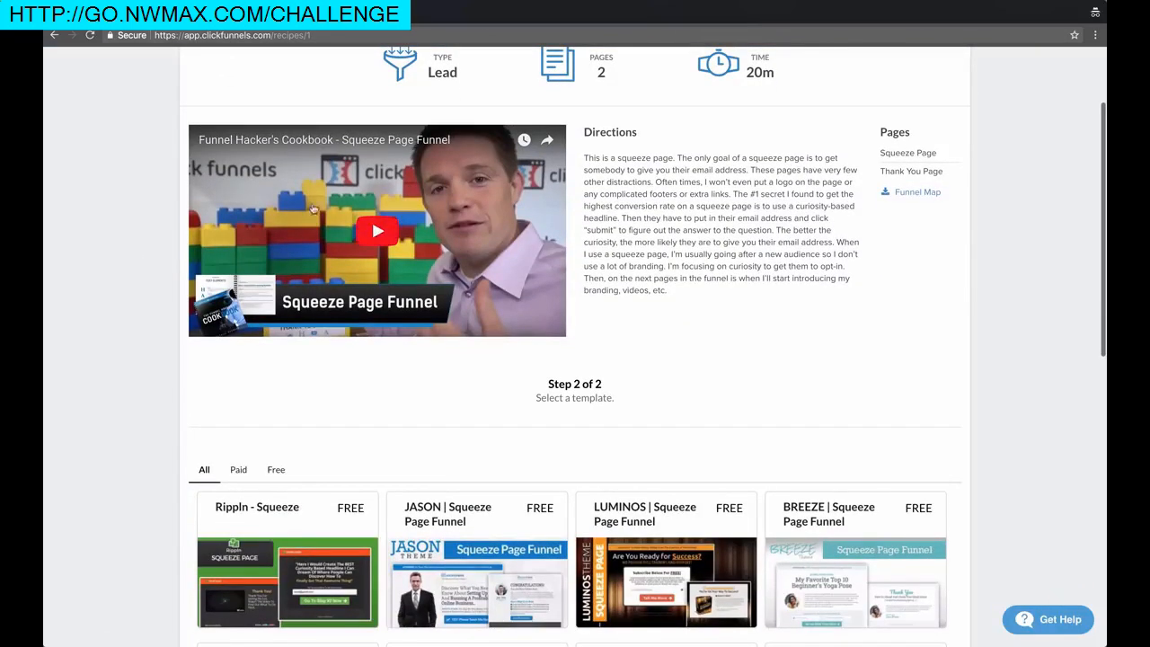
pyautogui.scroll(-1, 119, 237)
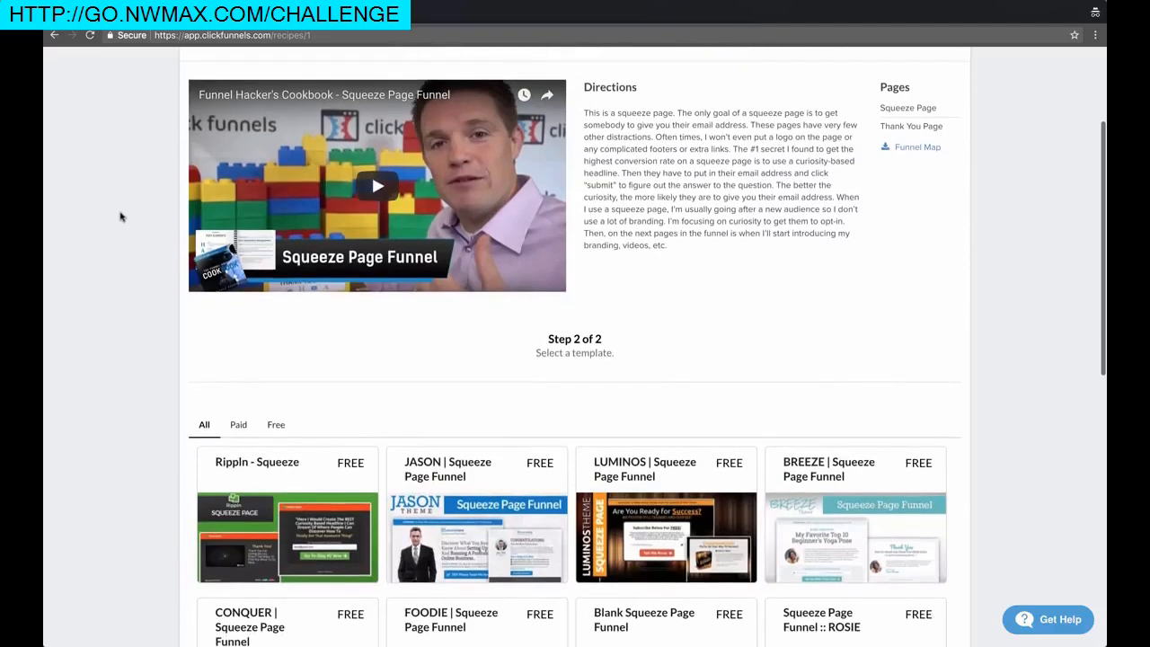
pyautogui.scroll(-1, 108, 199)
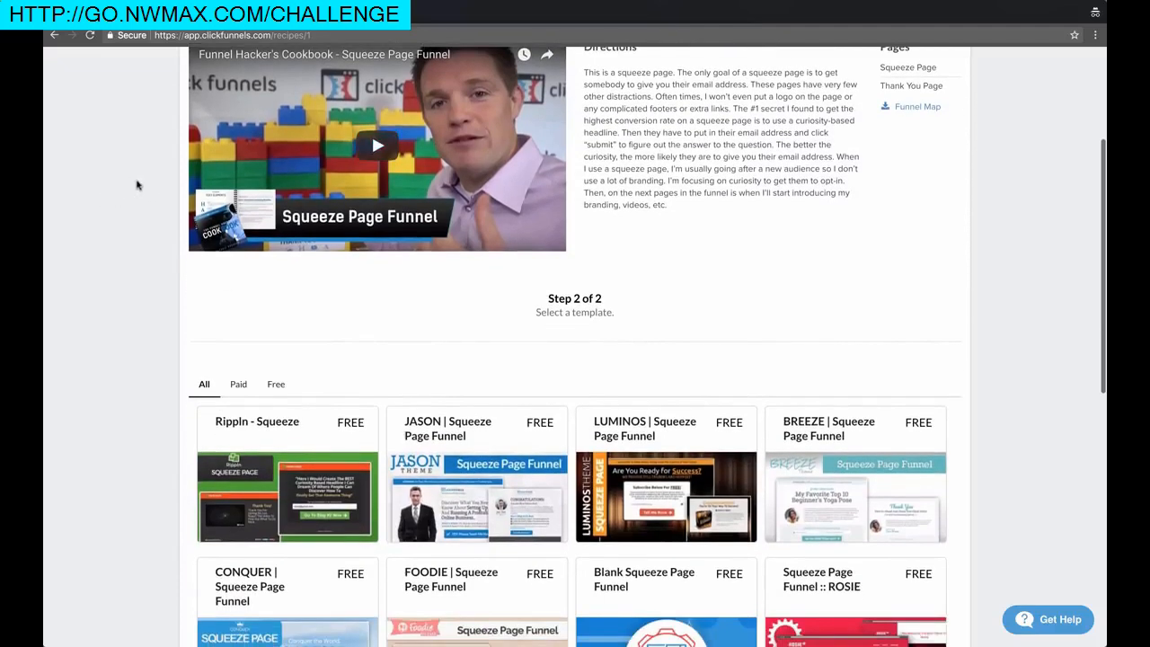
pyautogui.scroll(-2, 139, 181)
pyautogui.scroll(5, 175, 112)
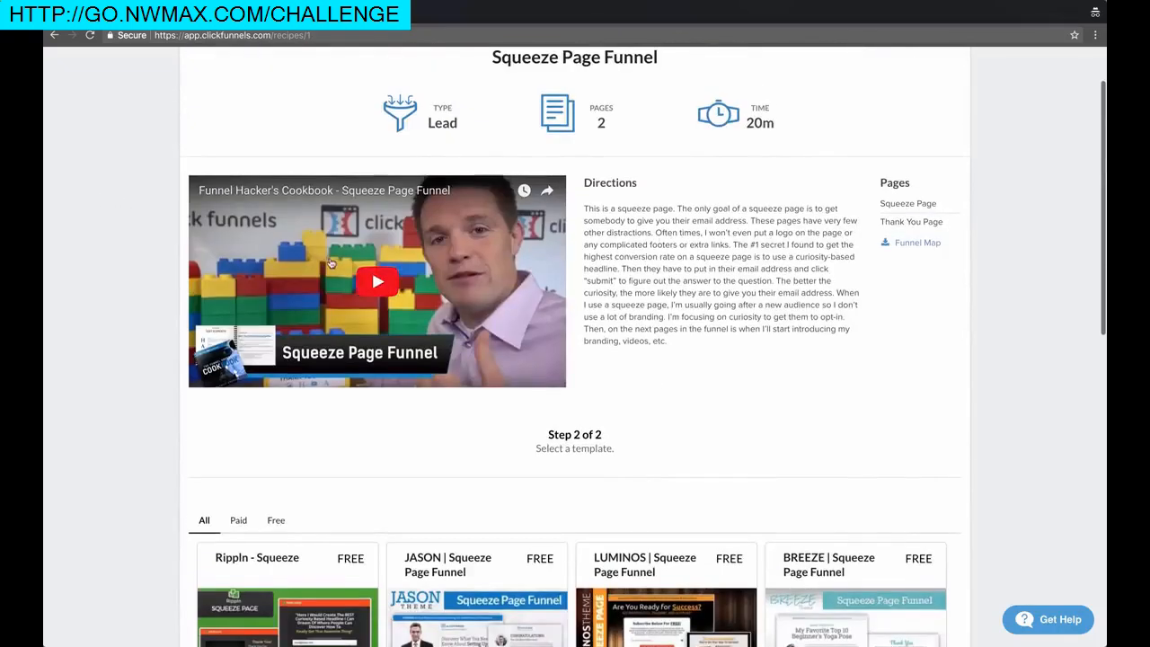
pyautogui.scroll(-5, 112, 194)
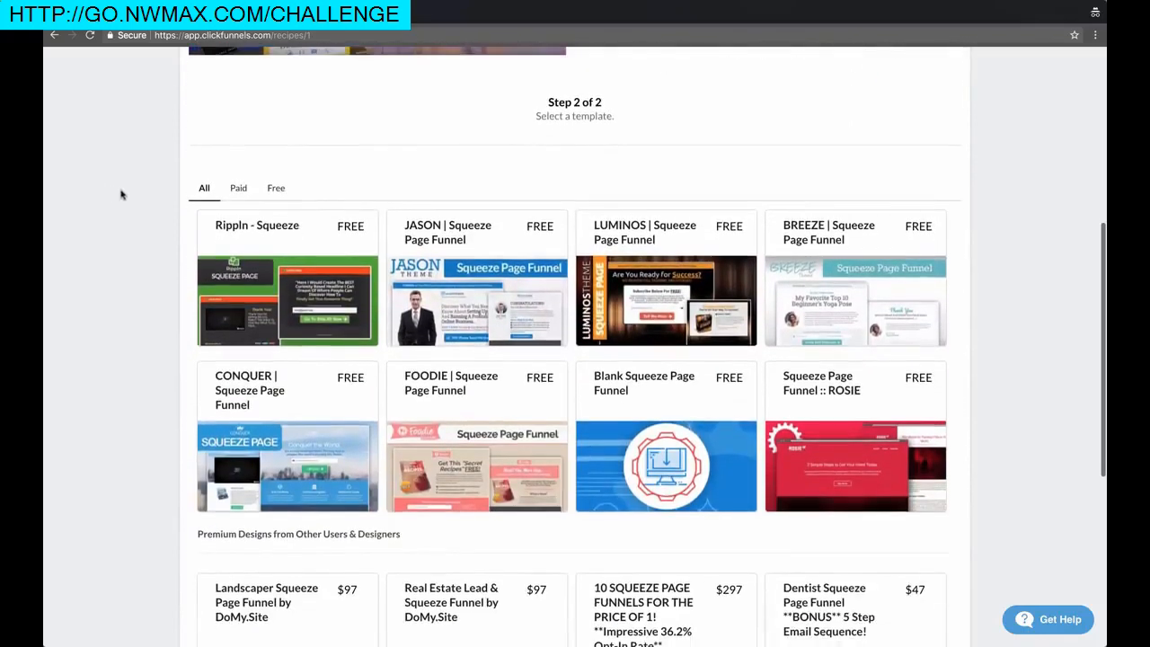
pyautogui.scroll(-1, 115, 194)
pyautogui.scroll(4, 362, 185)
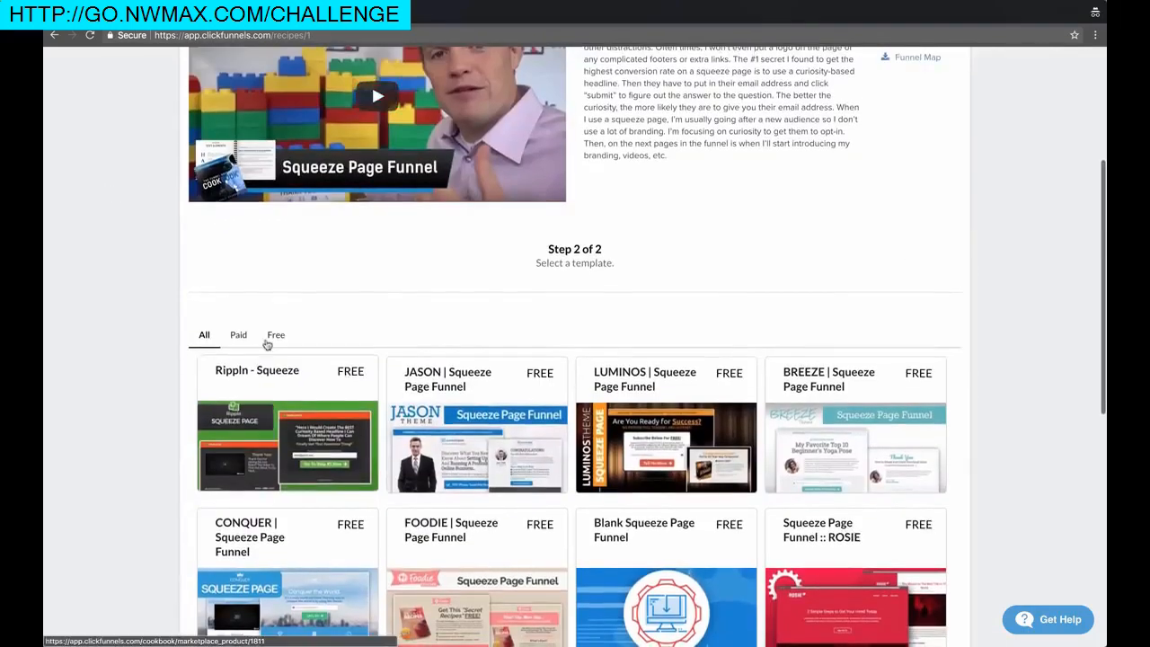
pyautogui.click(275, 334)
# Open the JASON | Squeeze Page Funnel template's details page
pyautogui.scroll(4, 146, 316)
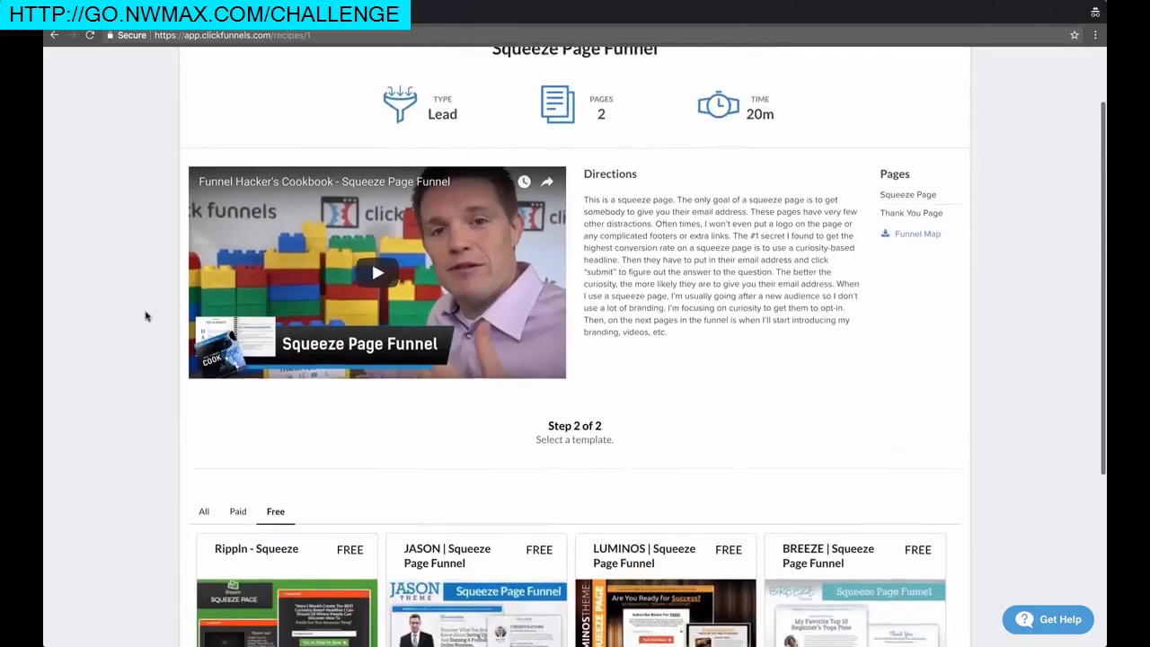
pyautogui.scroll(2, 147, 314)
pyautogui.scroll(-4, 146, 270)
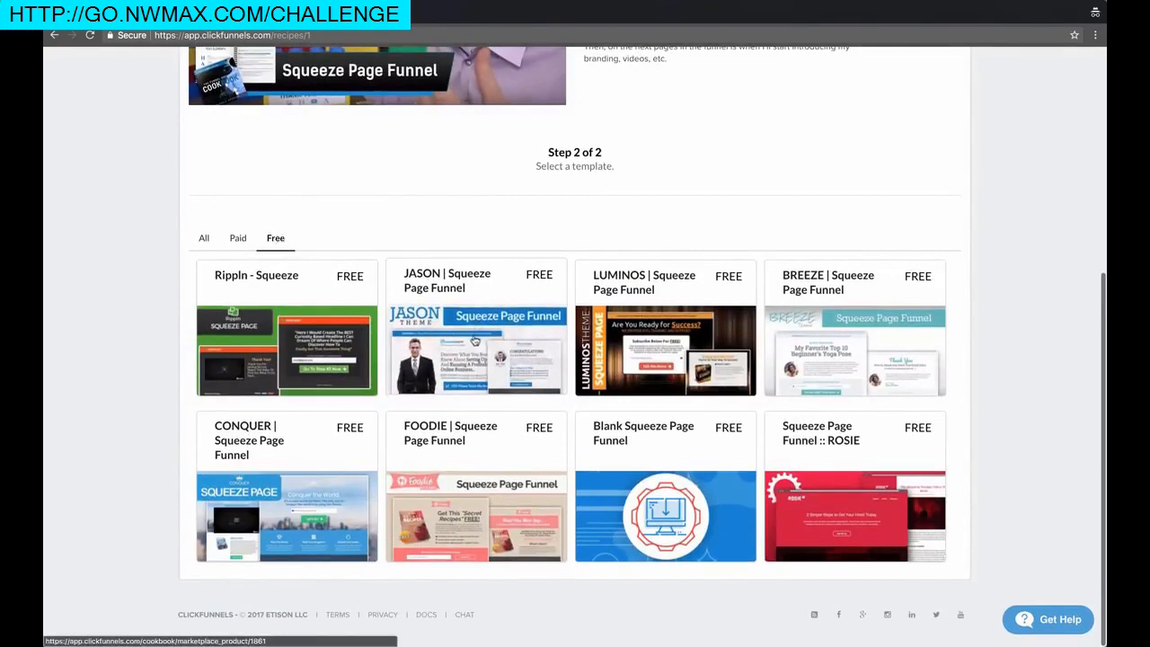
pyautogui.click(463, 341)
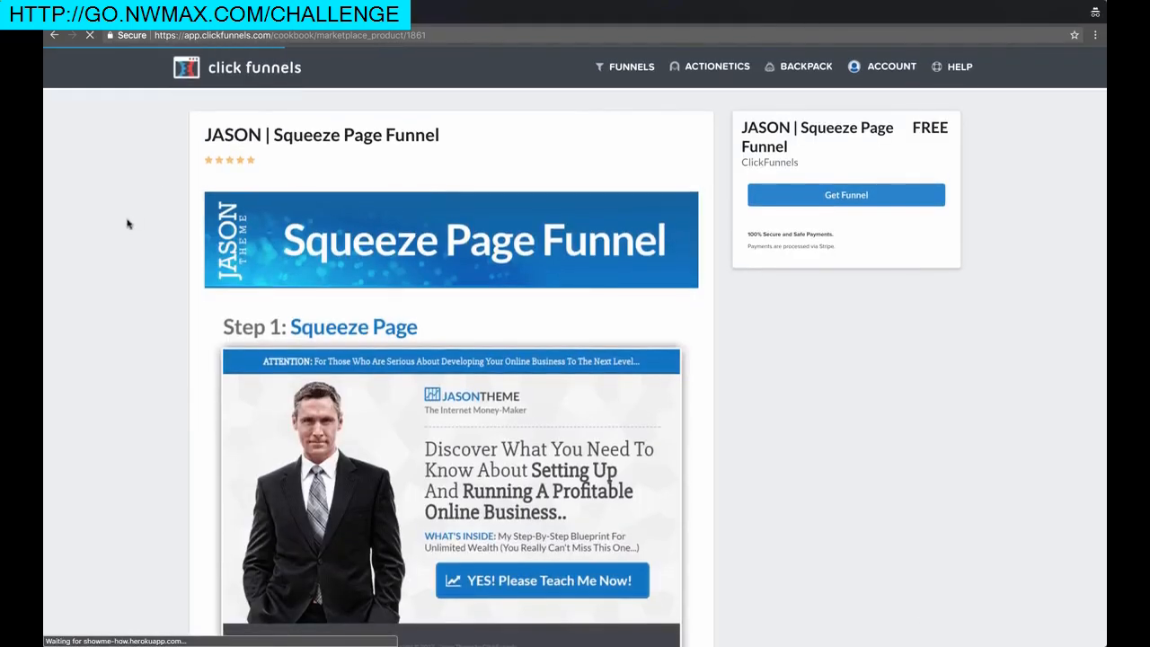
# Review the JASON template's squeeze page and thank-you page previews
pyautogui.scroll(-1, 128, 225)
pyautogui.scroll(1, 128, 227)
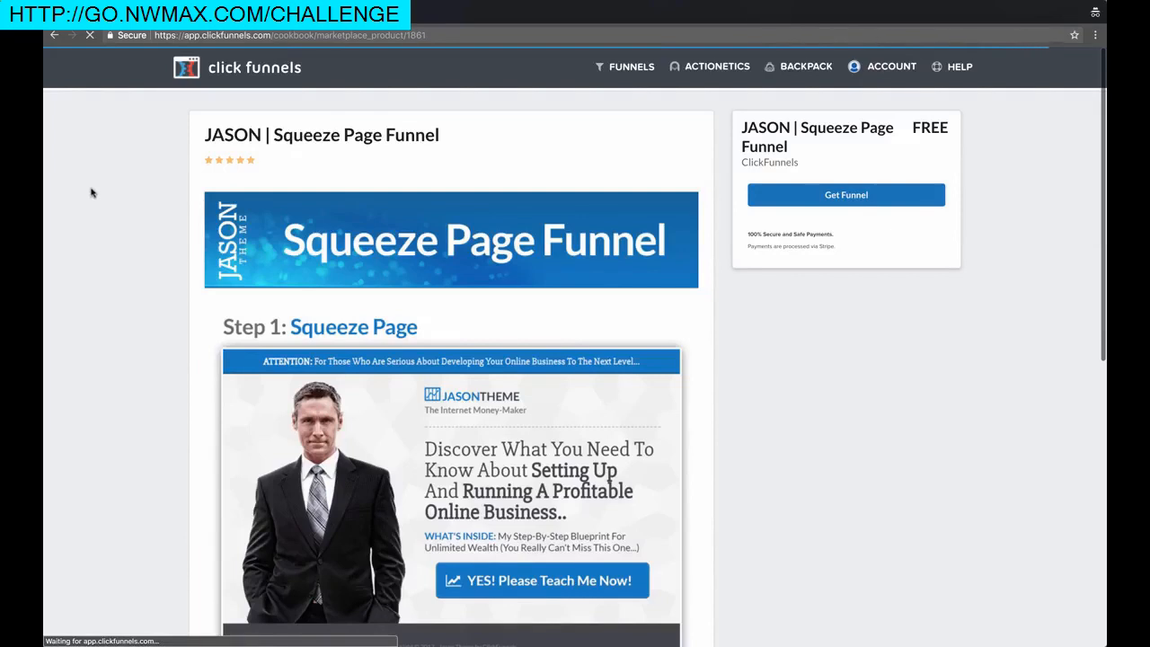
pyautogui.scroll(-6, 98, 244)
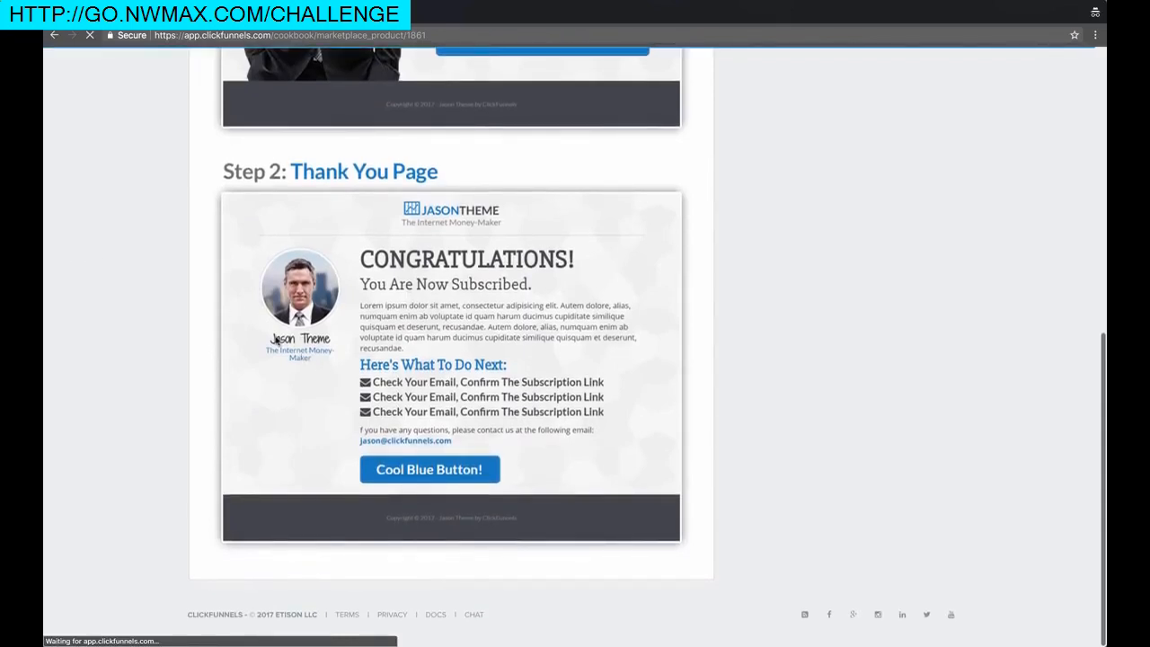
pyautogui.scroll(6, 167, 218)
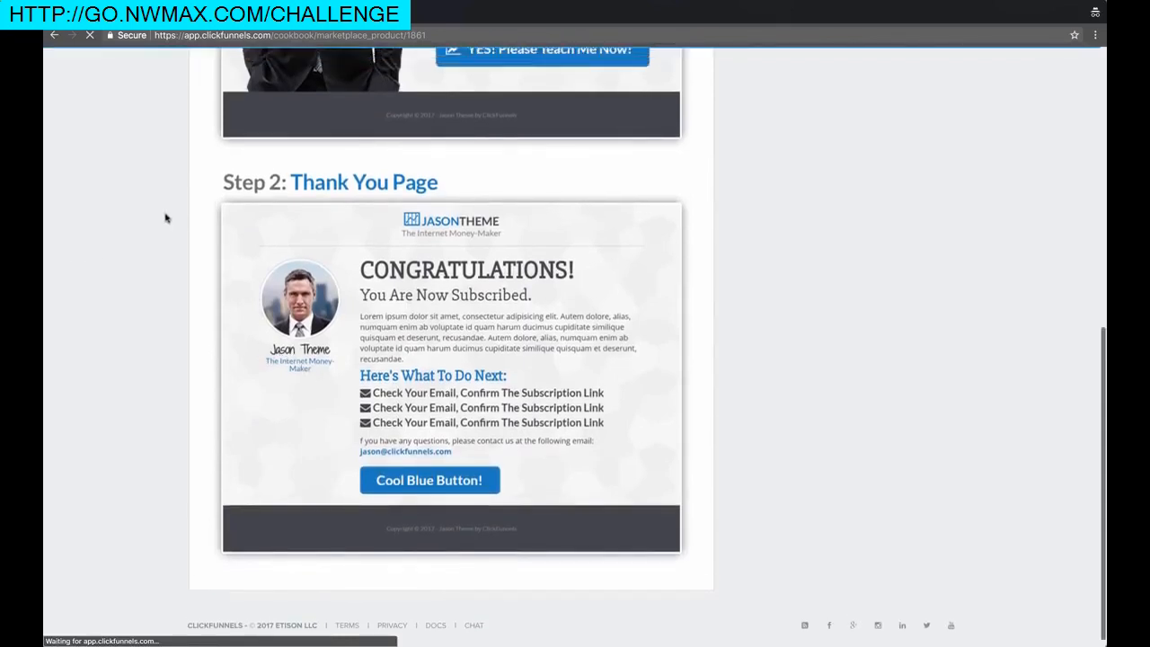
pyautogui.scroll(-6, 156, 245)
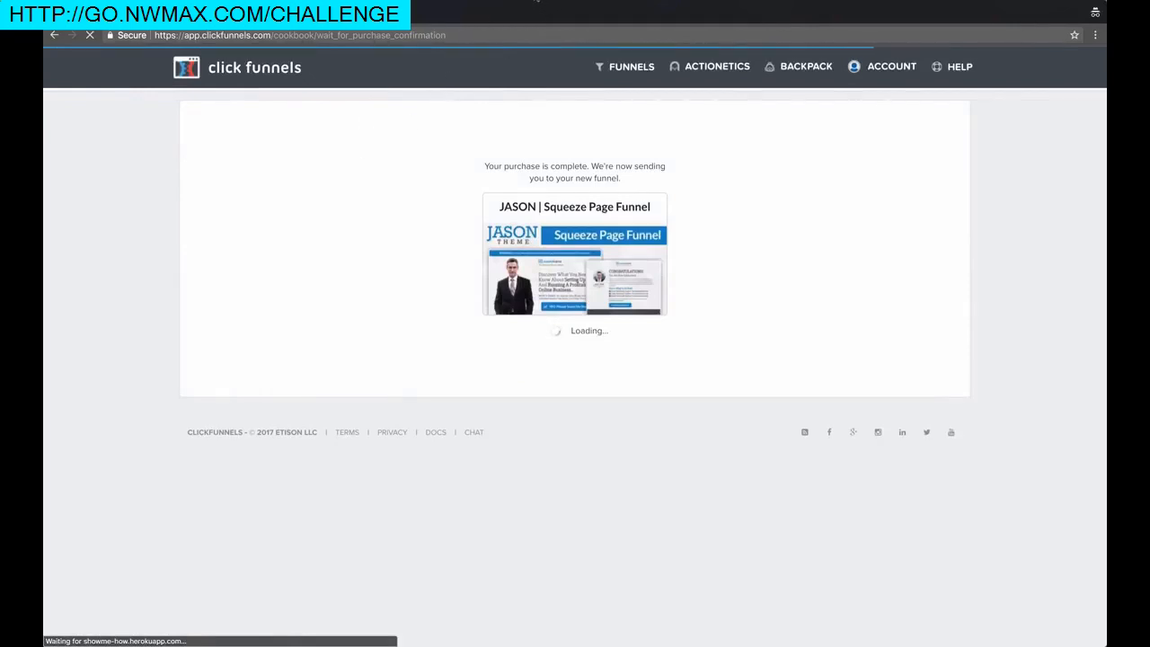
# Open the Squeeze Page step's Control variant in the page editor
pyautogui.click(536, 2)
pyautogui.click(591, 23)
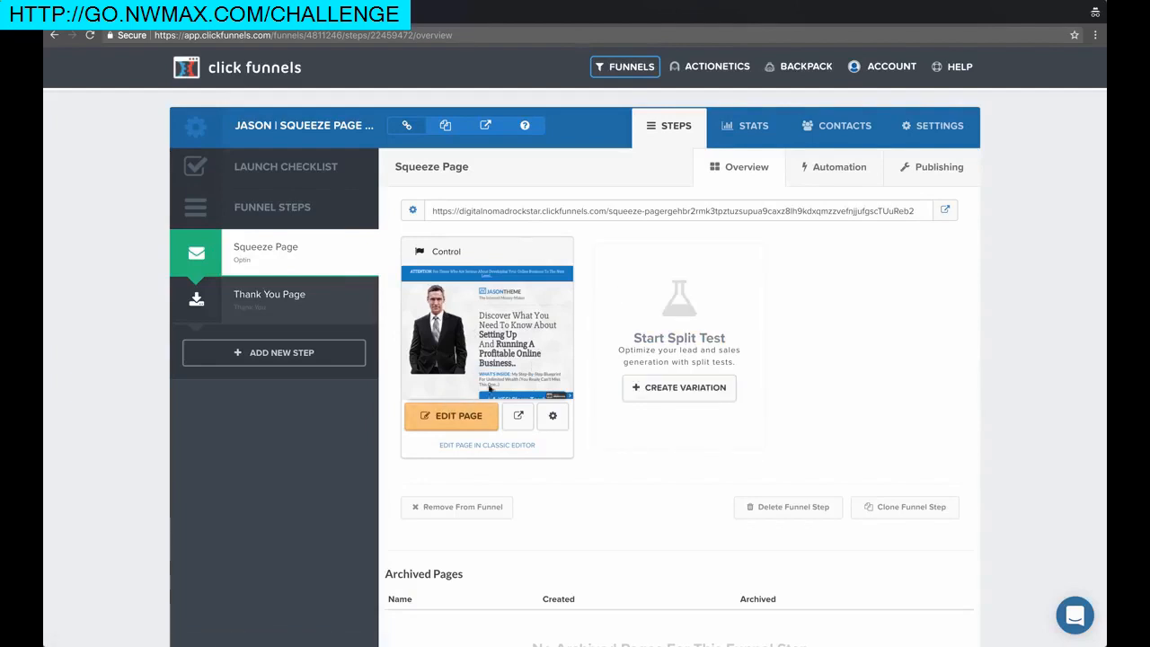
pyautogui.click(463, 418)
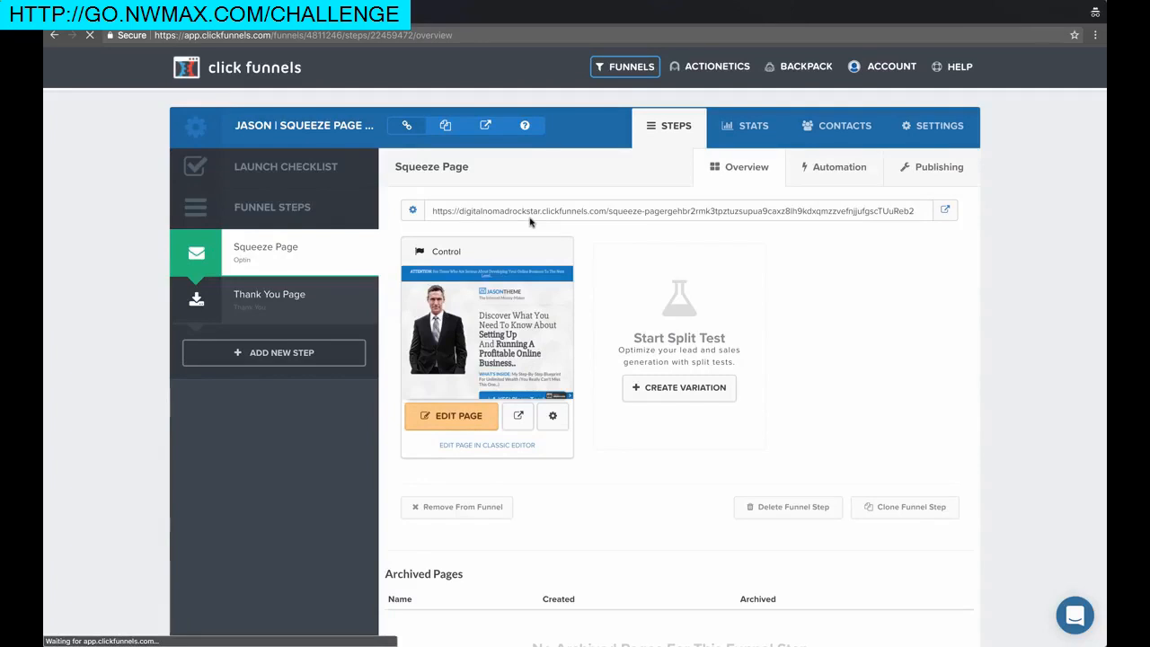
pyautogui.click(537, 1)
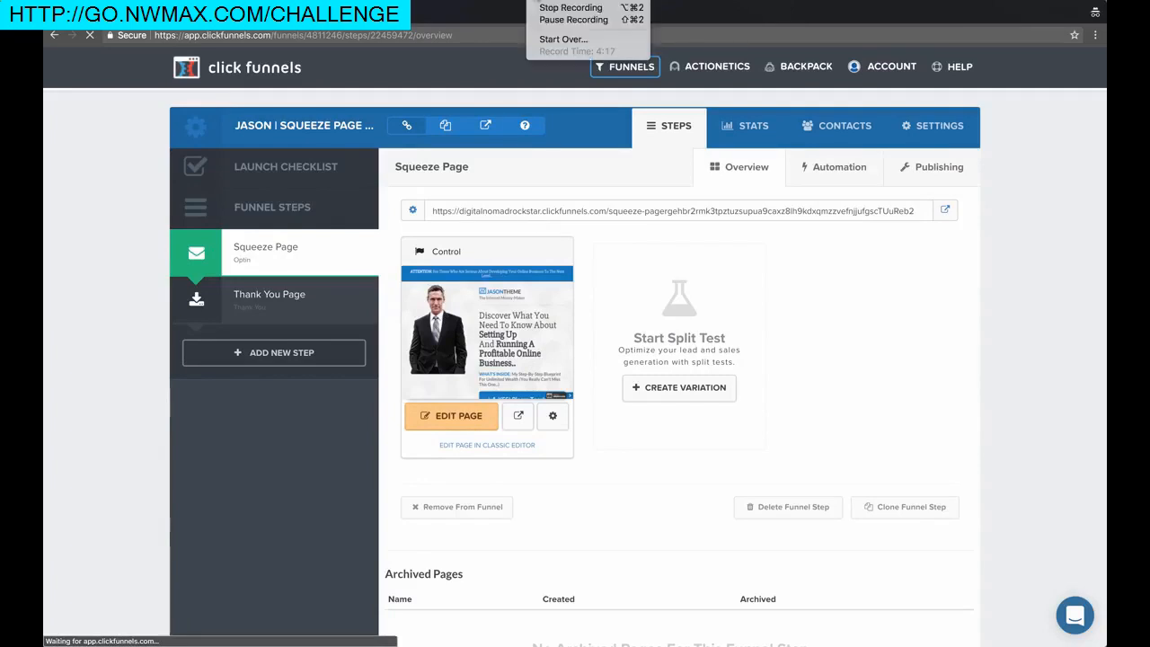
pyautogui.click(543, 19)
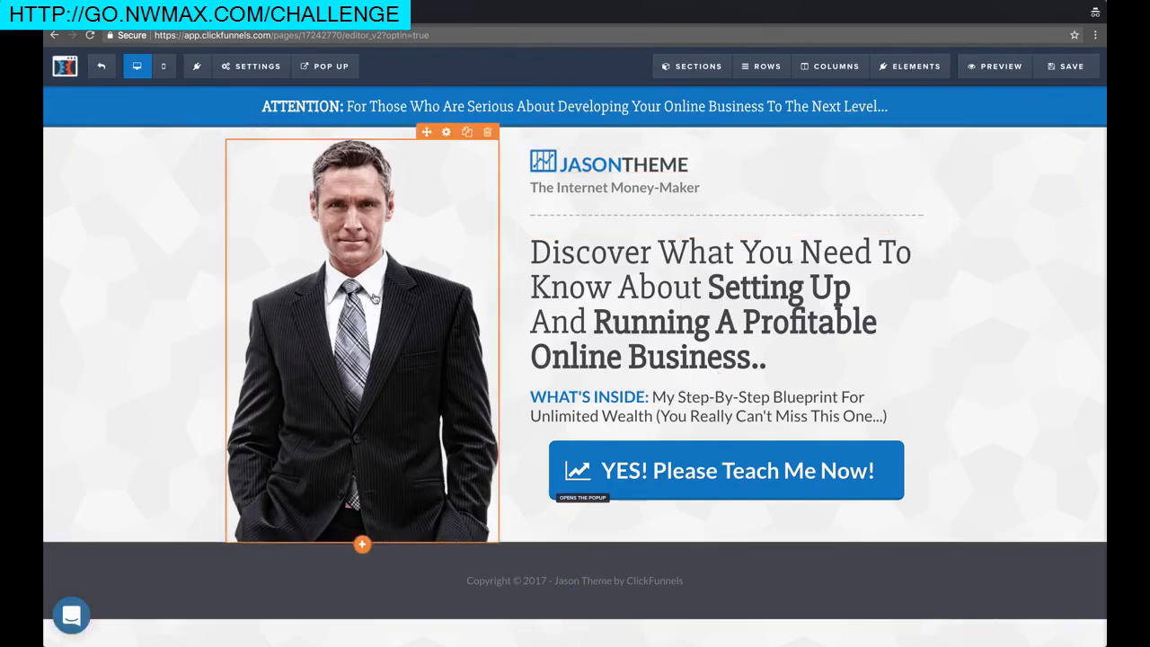
pyautogui.moveTo(427, 132); pyautogui.dragTo(345, 270)
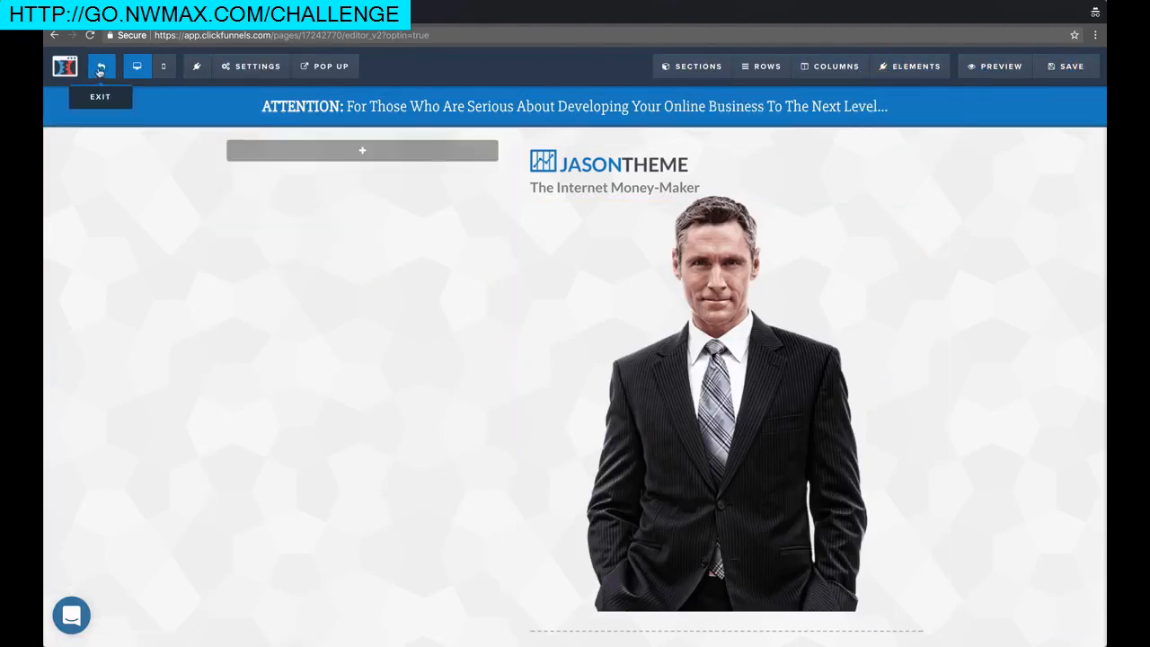
pyautogui.moveTo(254, 72)
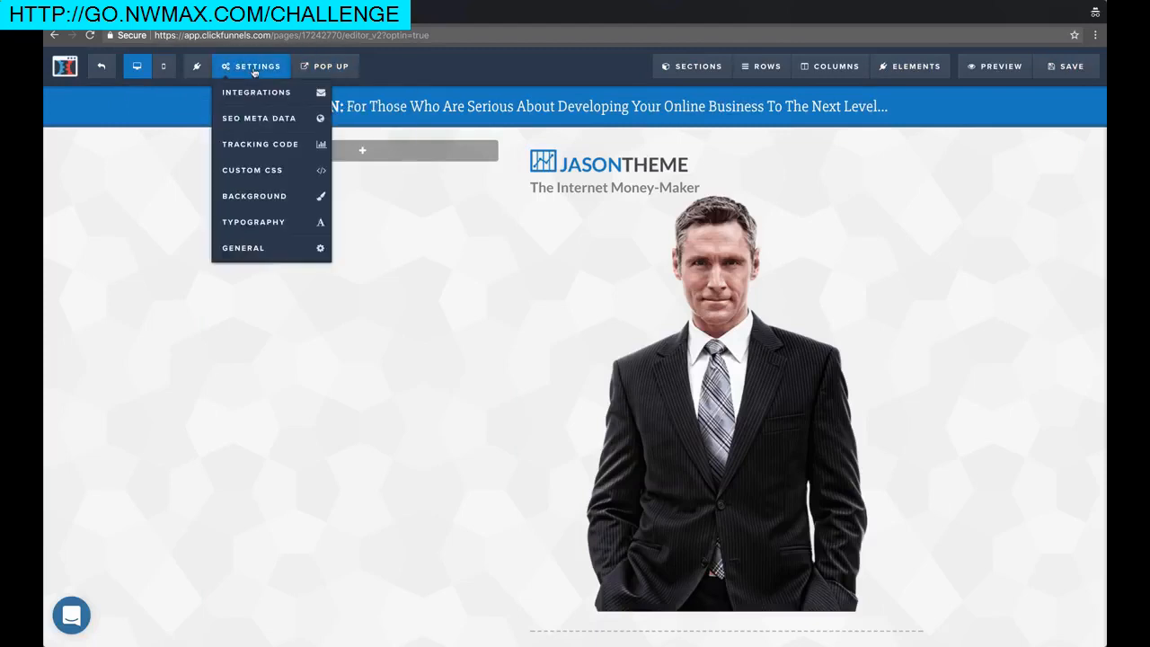
pyautogui.moveTo(728, 385); pyautogui.dragTo(361, 155)
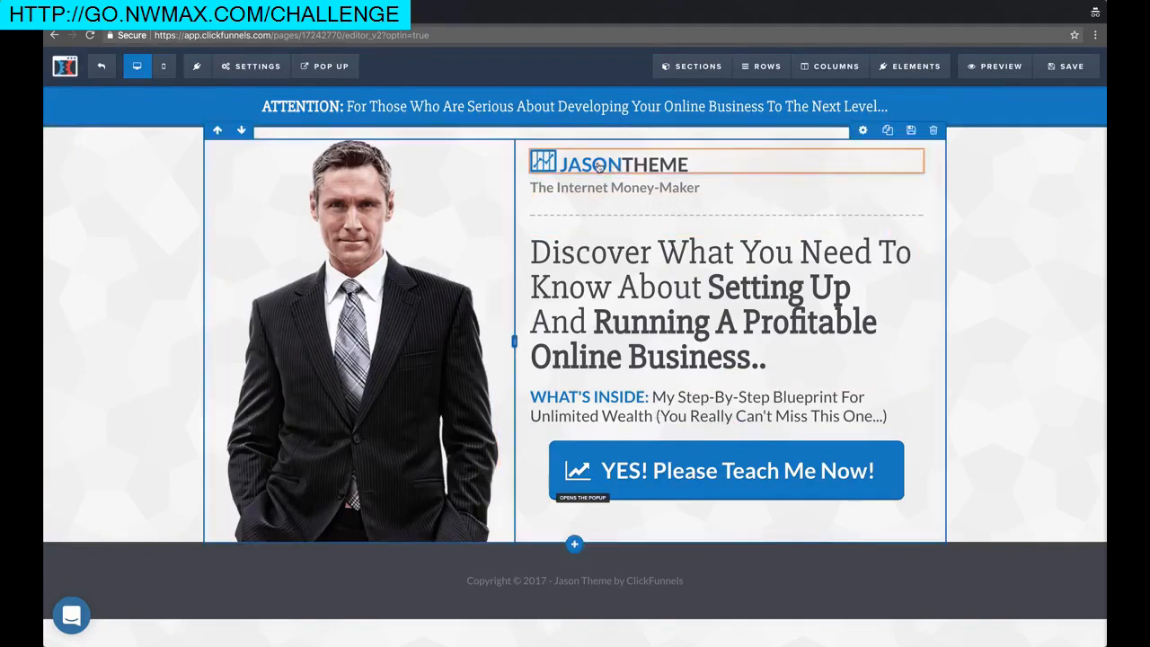
pyautogui.click(661, 299)
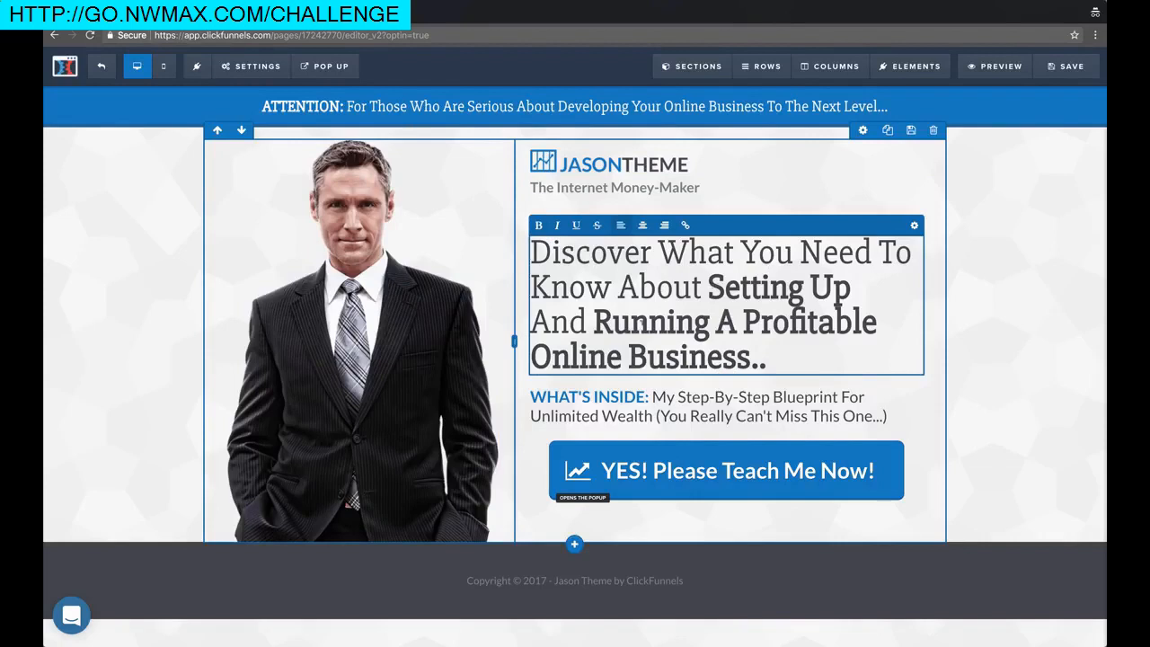
# Replace 'Online Business' at the end of the headline with 'Adwords Account'
pyautogui.moveTo(530, 357); pyautogui.dragTo(737, 356)
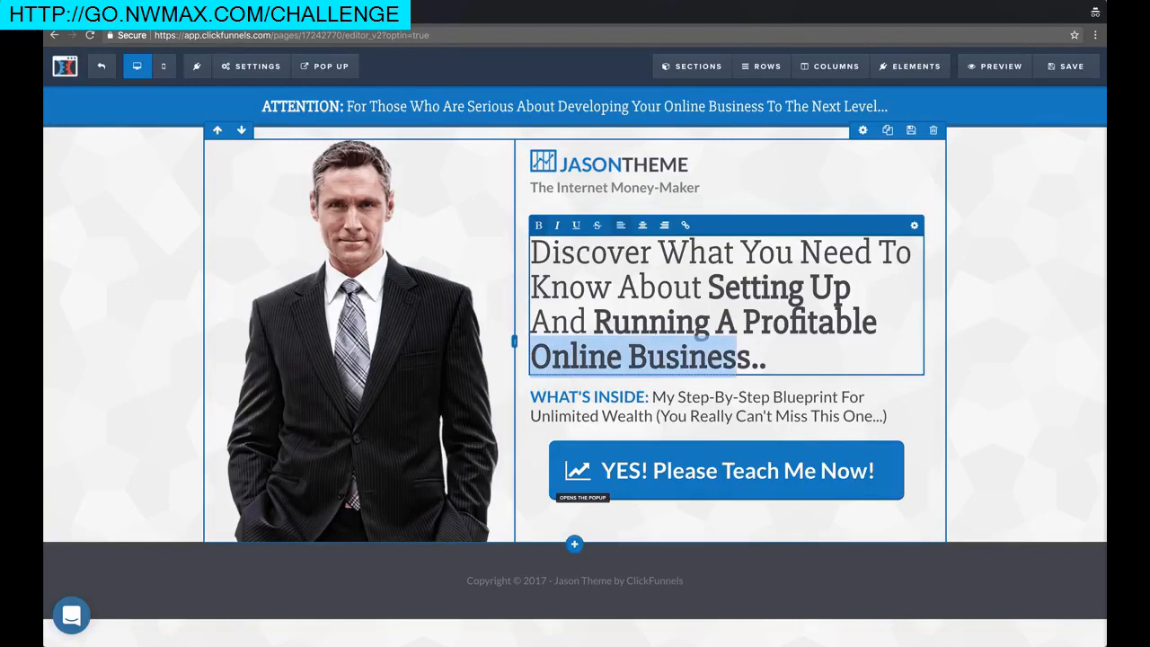
pyautogui.click(594, 321)
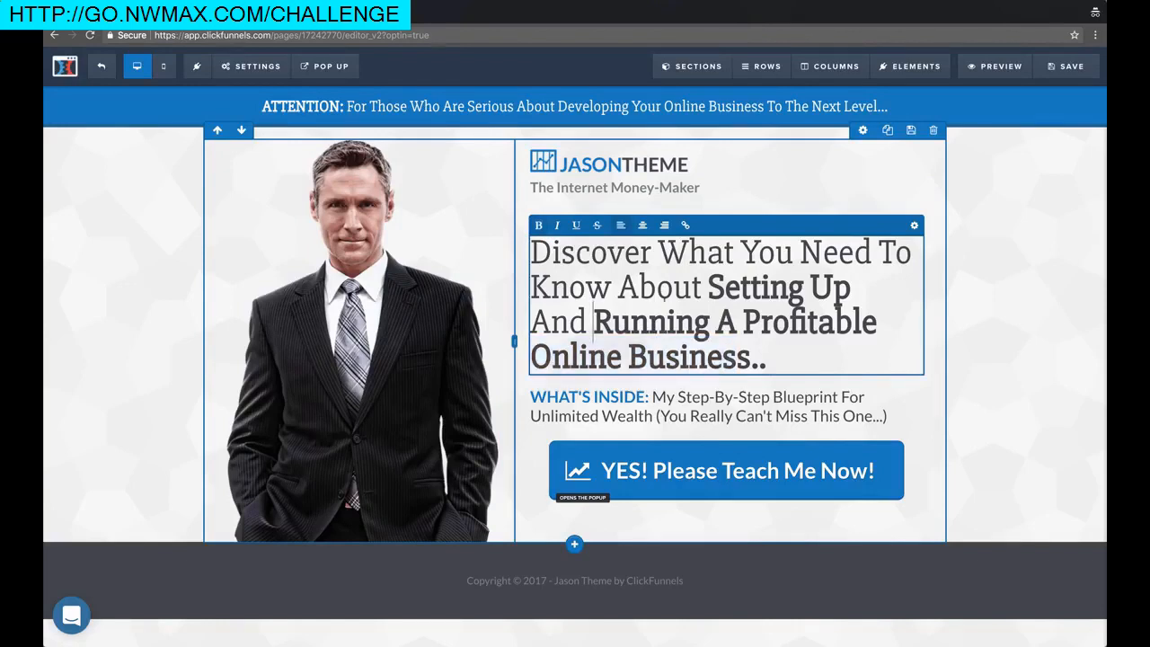
pyautogui.moveTo(752, 357); pyautogui.dragTo(536, 356)
pyautogui.write('Adwords ')
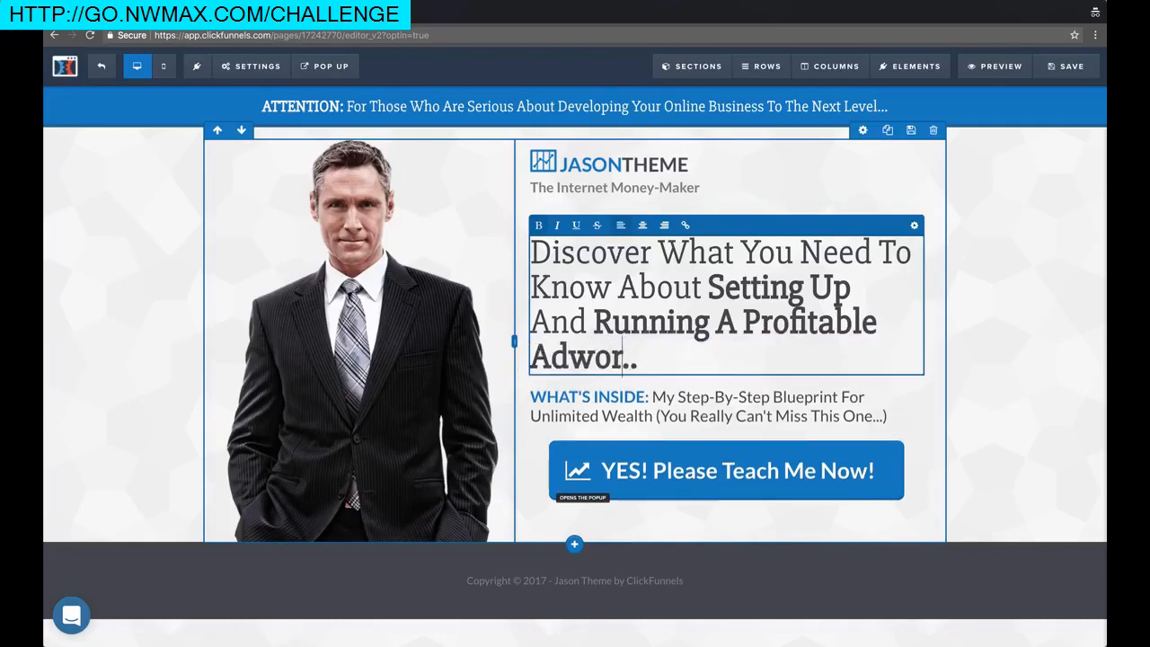
pyautogui.write('Account')
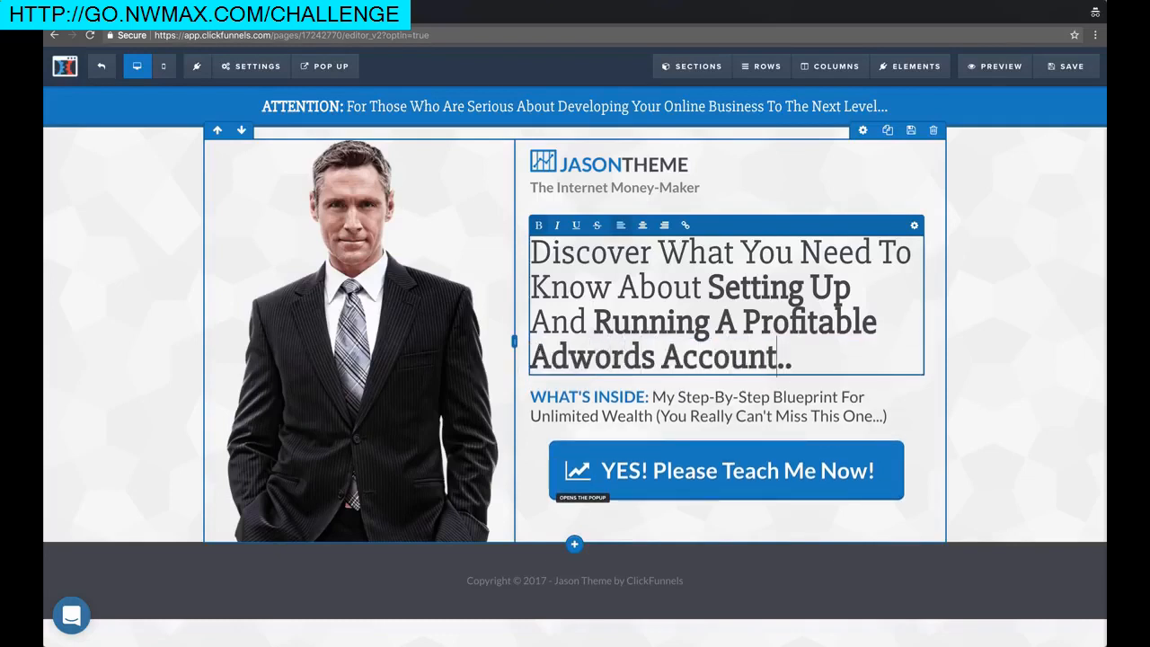
# Change 'Unlimited Wealth' to 'Profitability On Adwords' and the parenthetical to '(Even If You're A Total Beginner)'
pyautogui.click(666, 415)
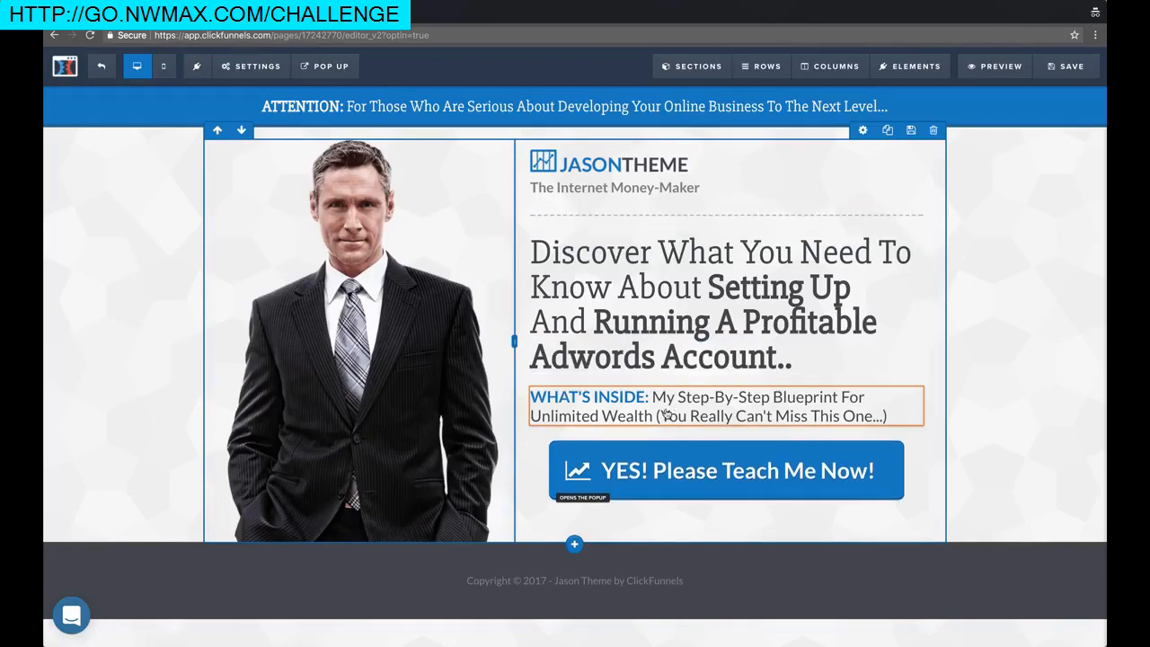
pyautogui.click(653, 416)
pyautogui.moveTo(653, 416); pyautogui.dragTo(533, 416)
pyautogui.write('Profitab')
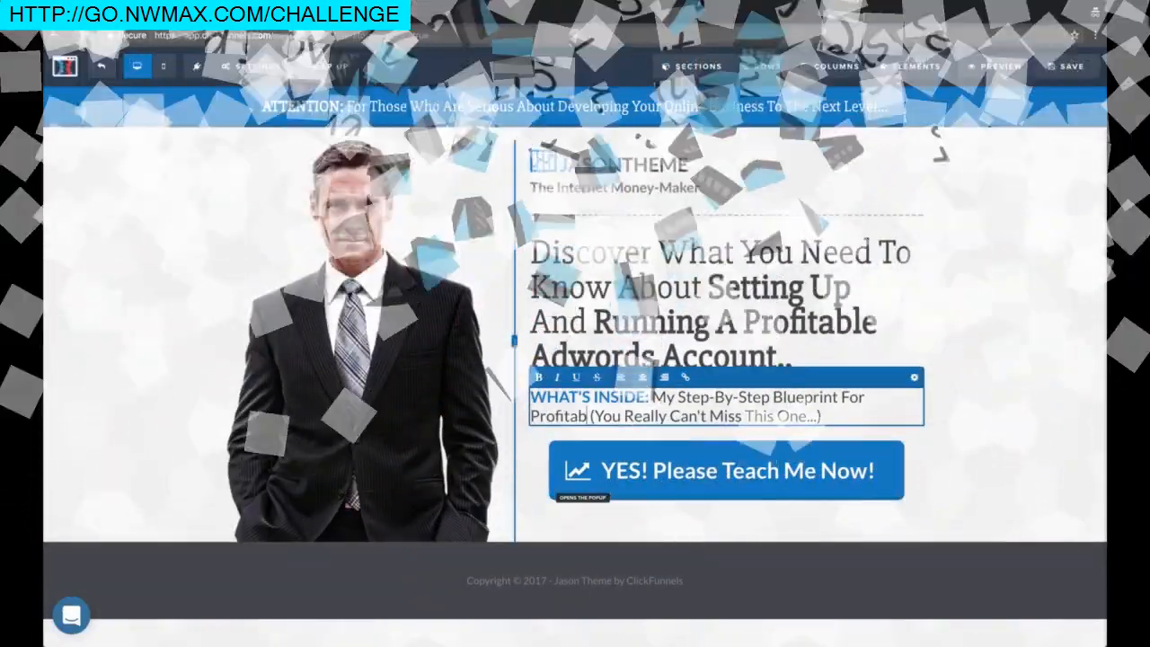
pyautogui.write('ility On')
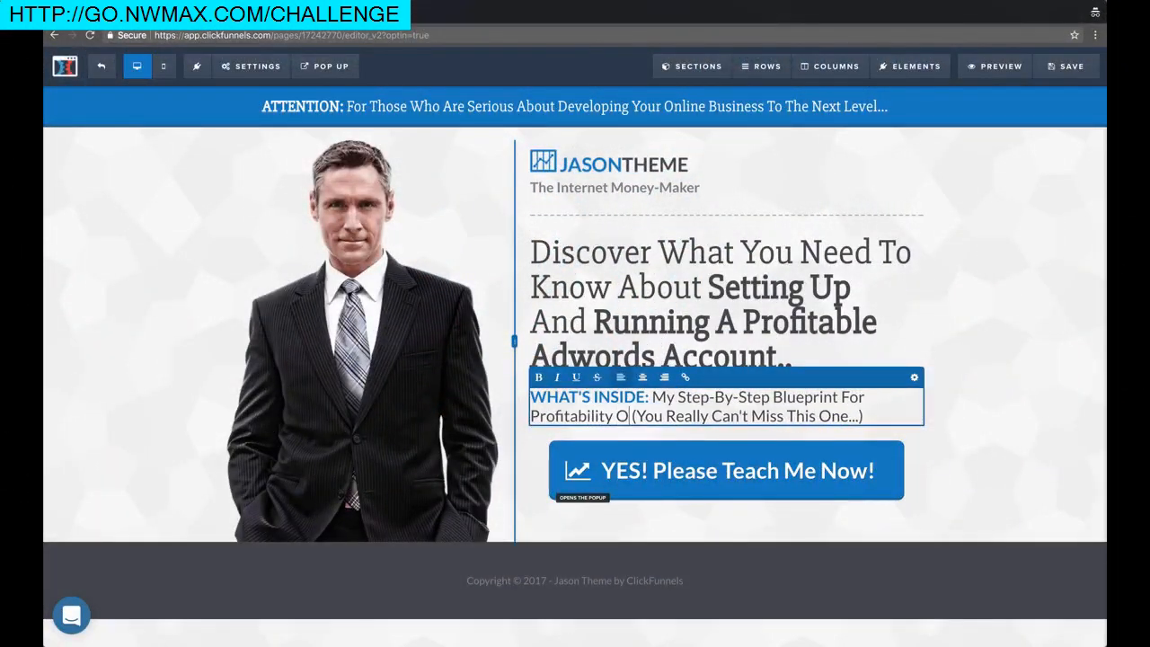
pyautogui.write(' Adwords')
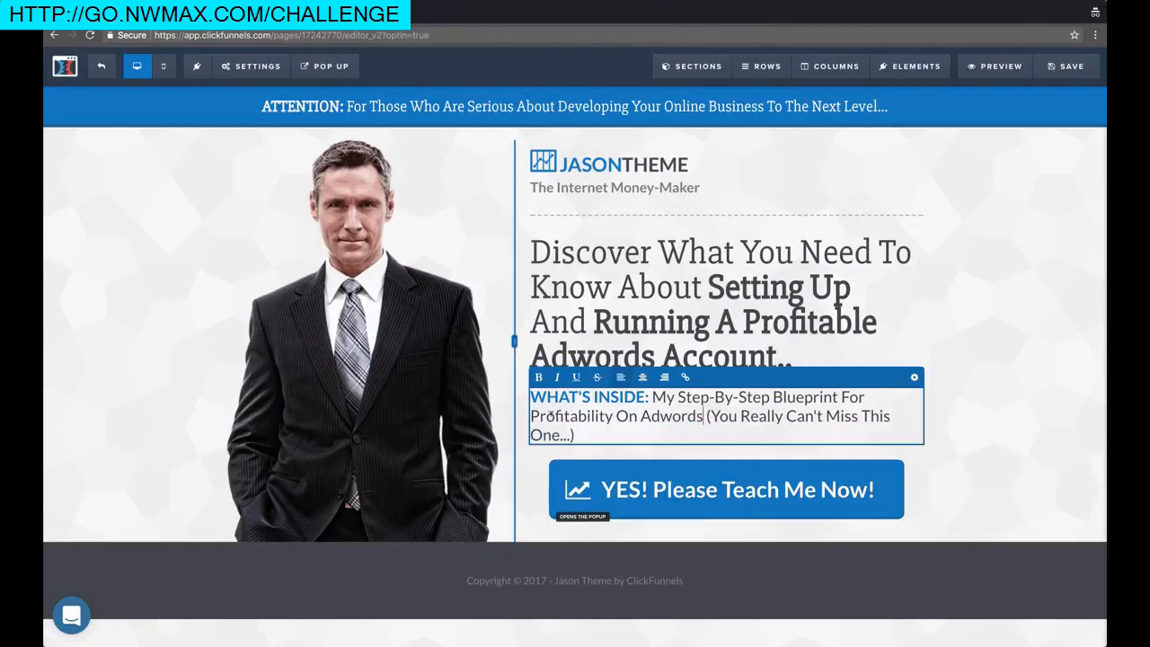
pyautogui.moveTo(707, 416); pyautogui.dragTo(574, 434)
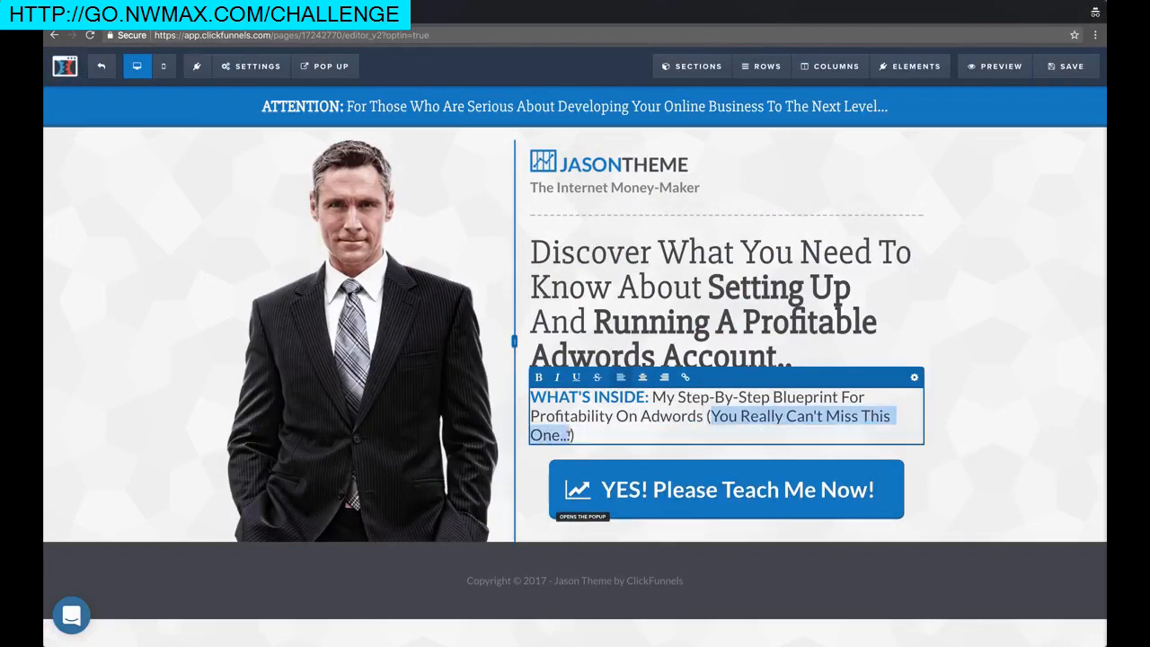
pyautogui.write("(Even If You're A Total Beginner")
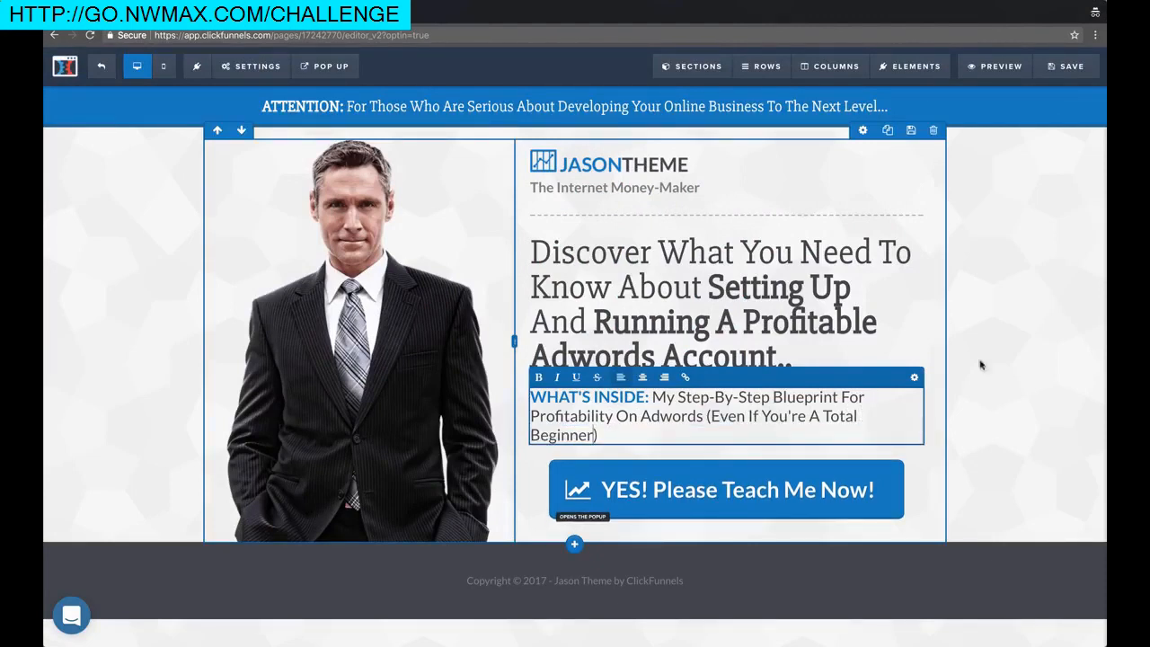
pyautogui.click(981, 364)
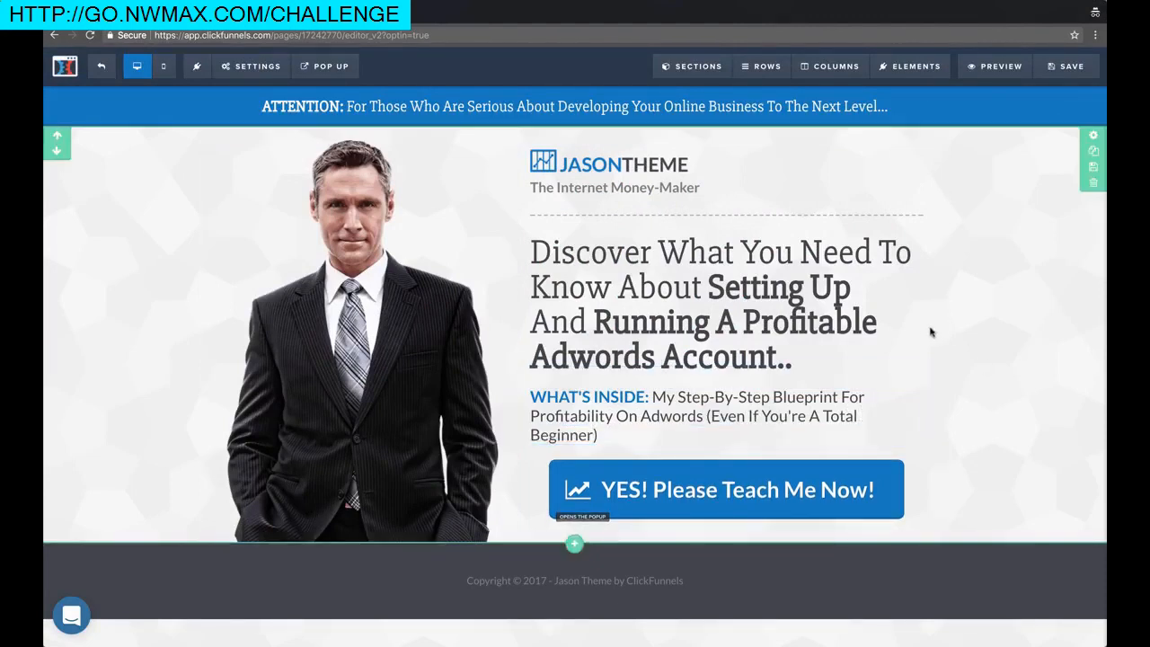
# Replace 'Internet Money-Maker' in the subtitle with the author's nickname
pyautogui.click(622, 194)
pyautogui.moveTo(700, 188); pyautogui.dragTo(533, 186)
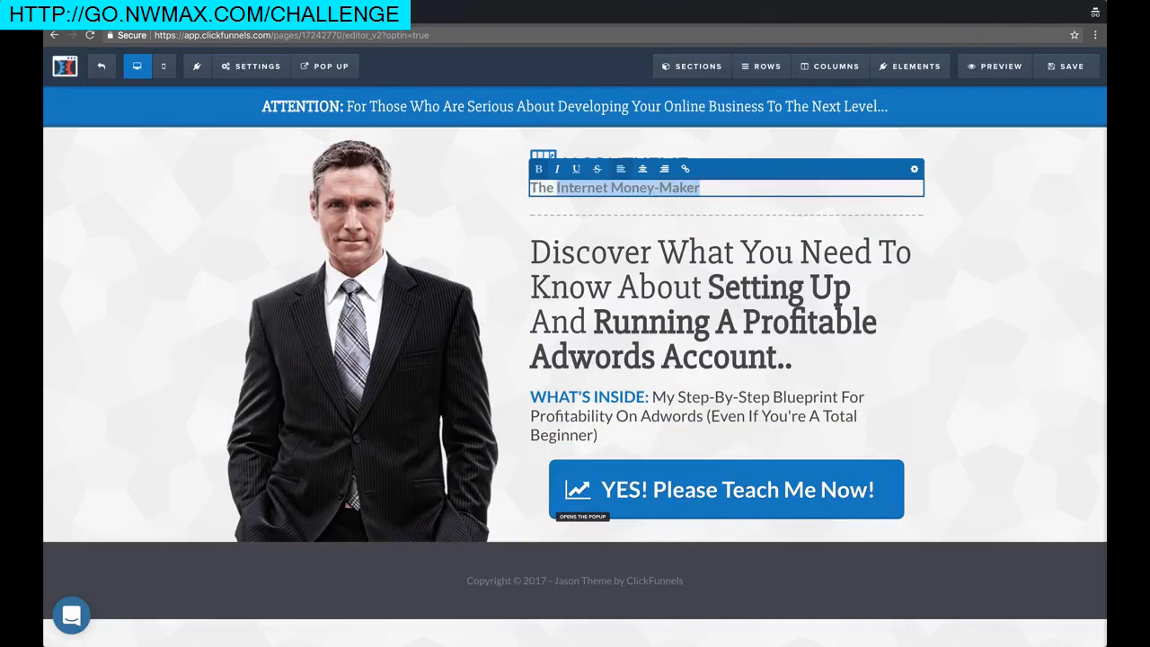
pyautogui.write('Nomad Brad')
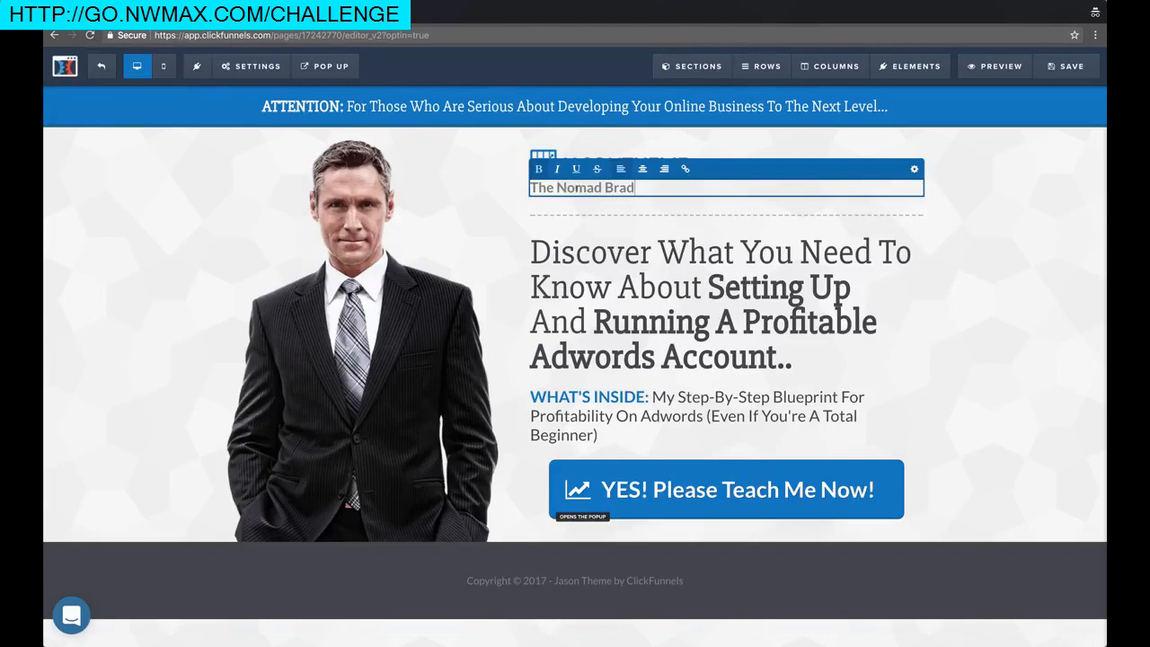
pyautogui.click(976, 192)
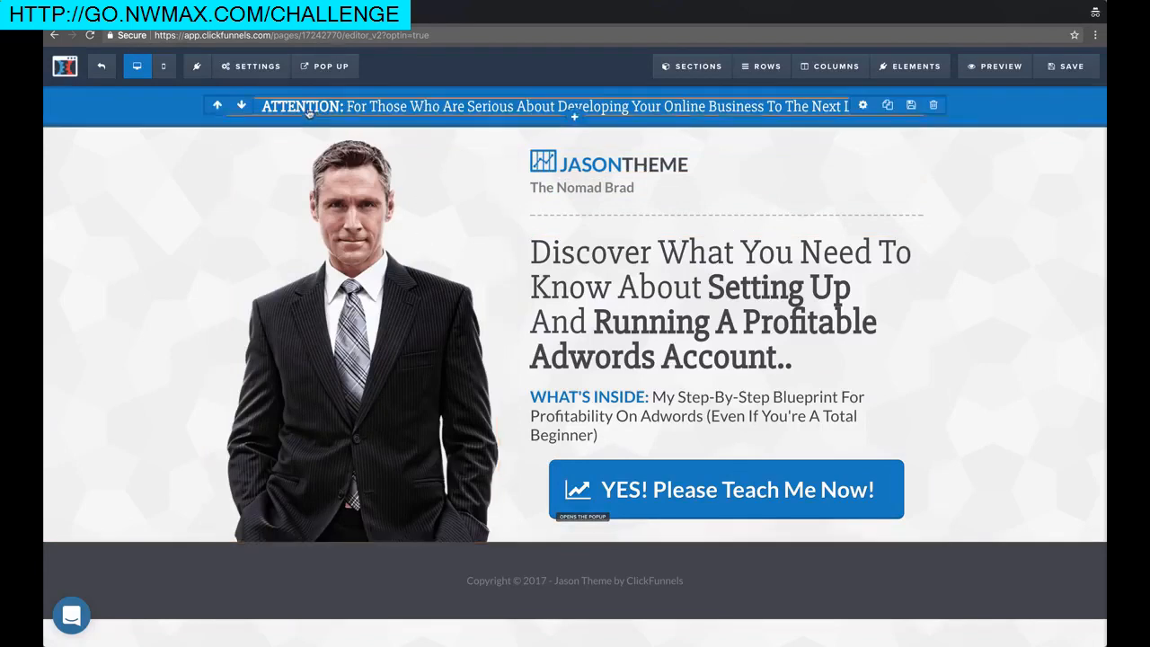
# Change 'Developing' to 'Growing' in the ATTENTION bar
pyautogui.click(776, 108)
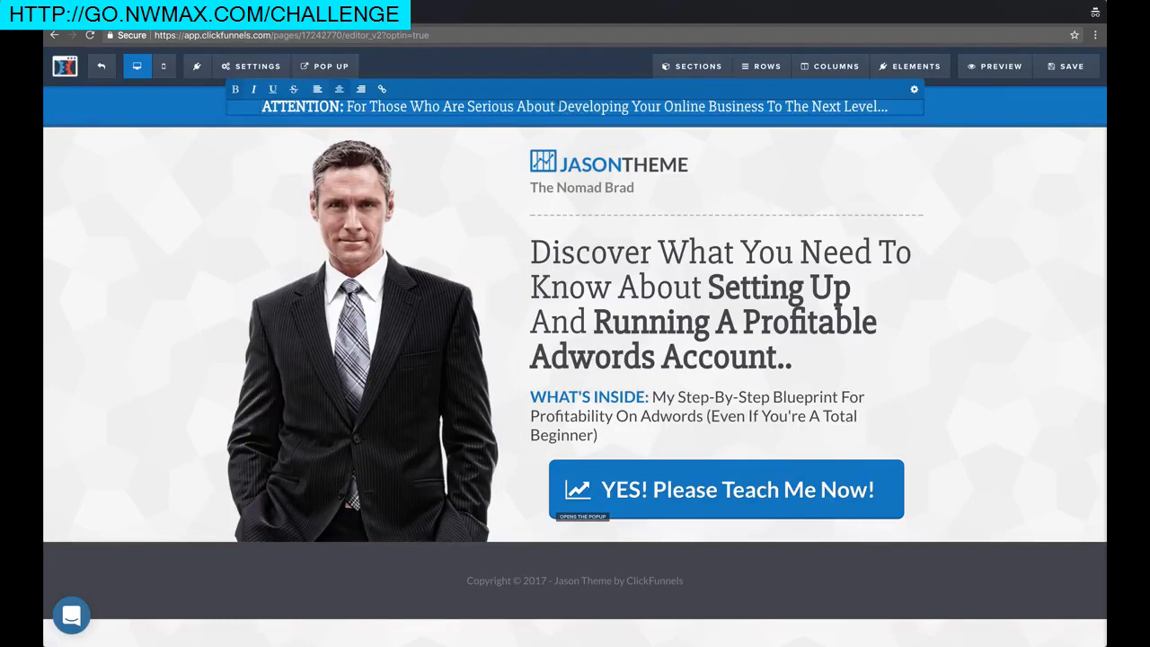
pyautogui.doubleClick(568, 106)
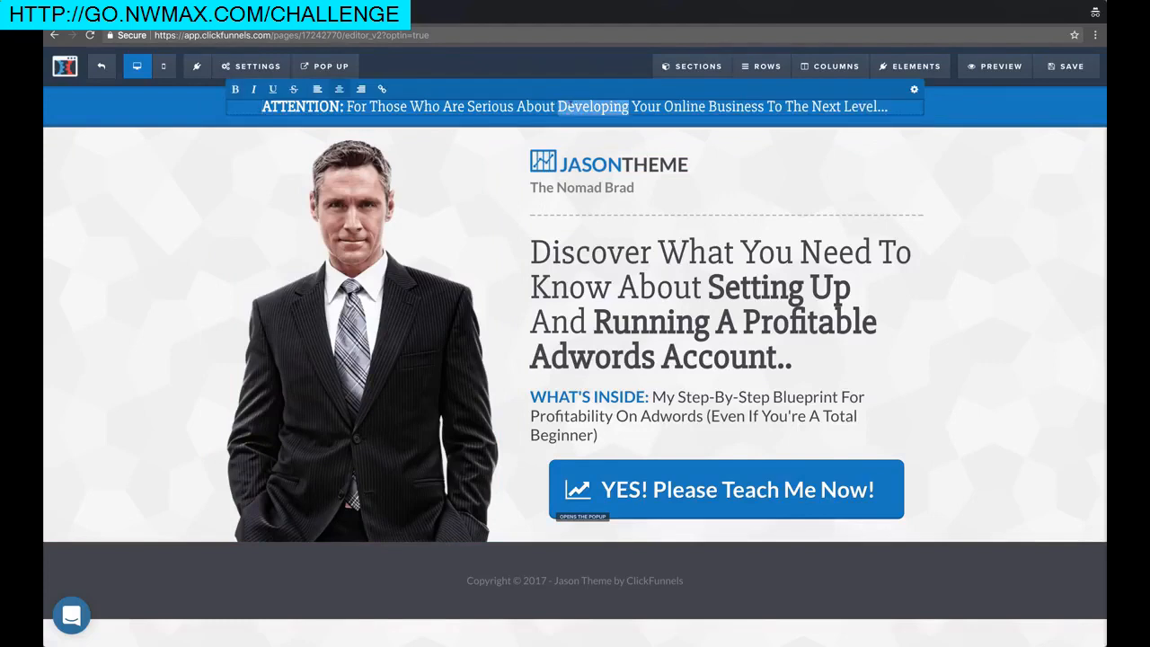
pyautogui.write('Growing')
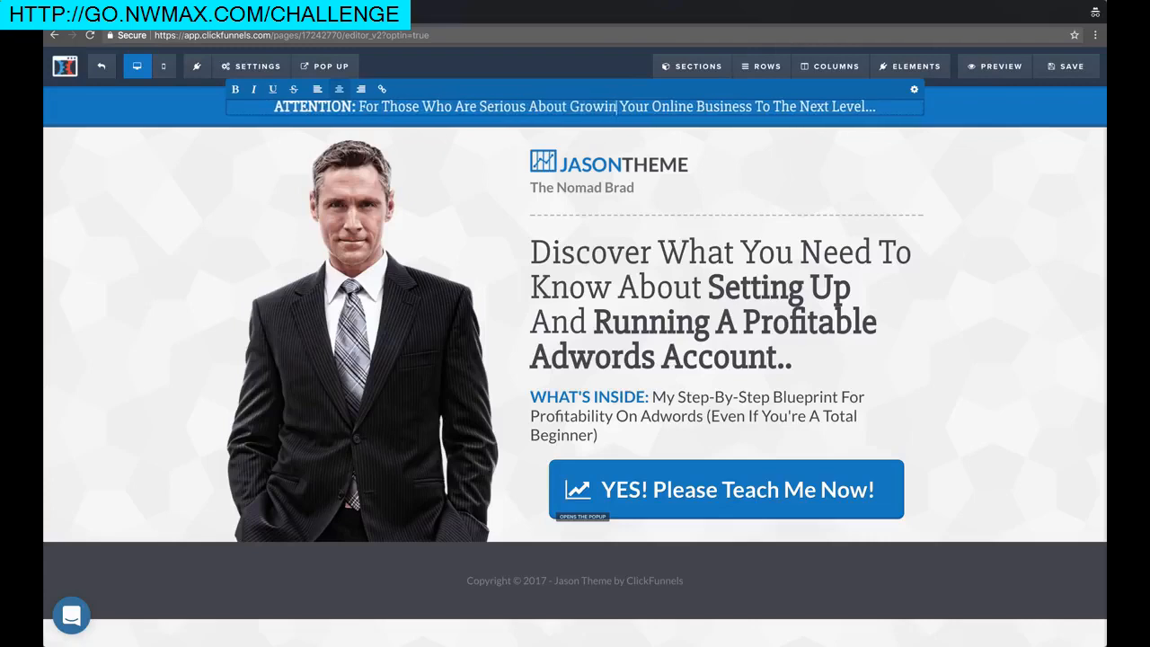
pyautogui.click(993, 236)
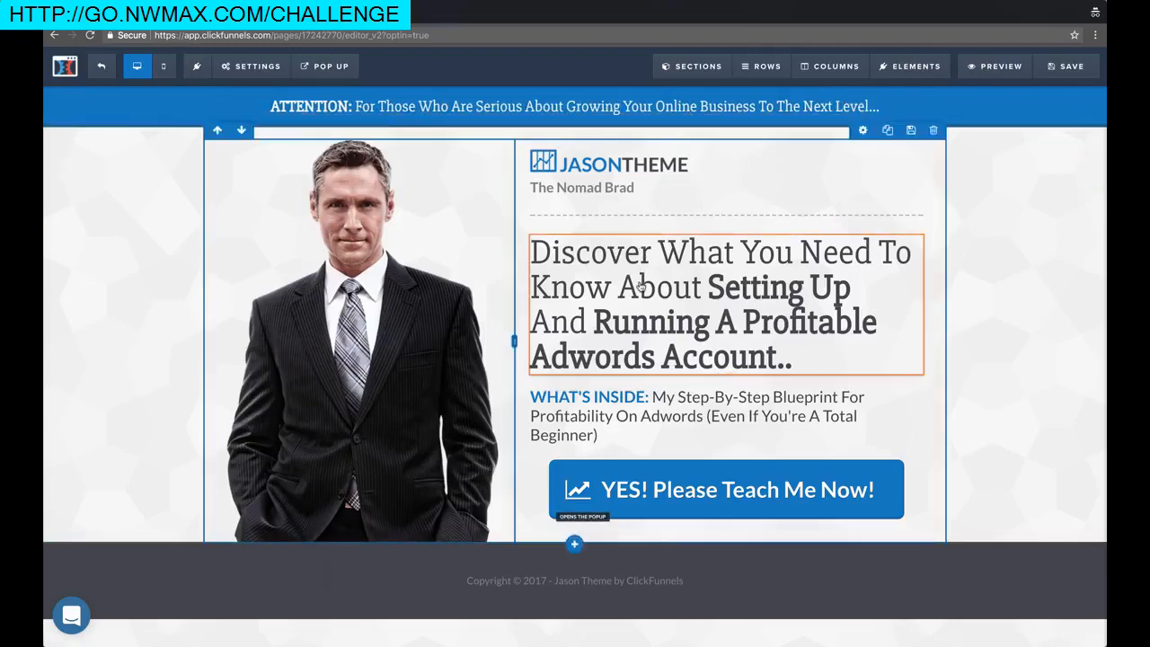
# Credit 'Digital Nomad Rockstar' in the footer copyright line and save the page
pyautogui.click(619, 585)
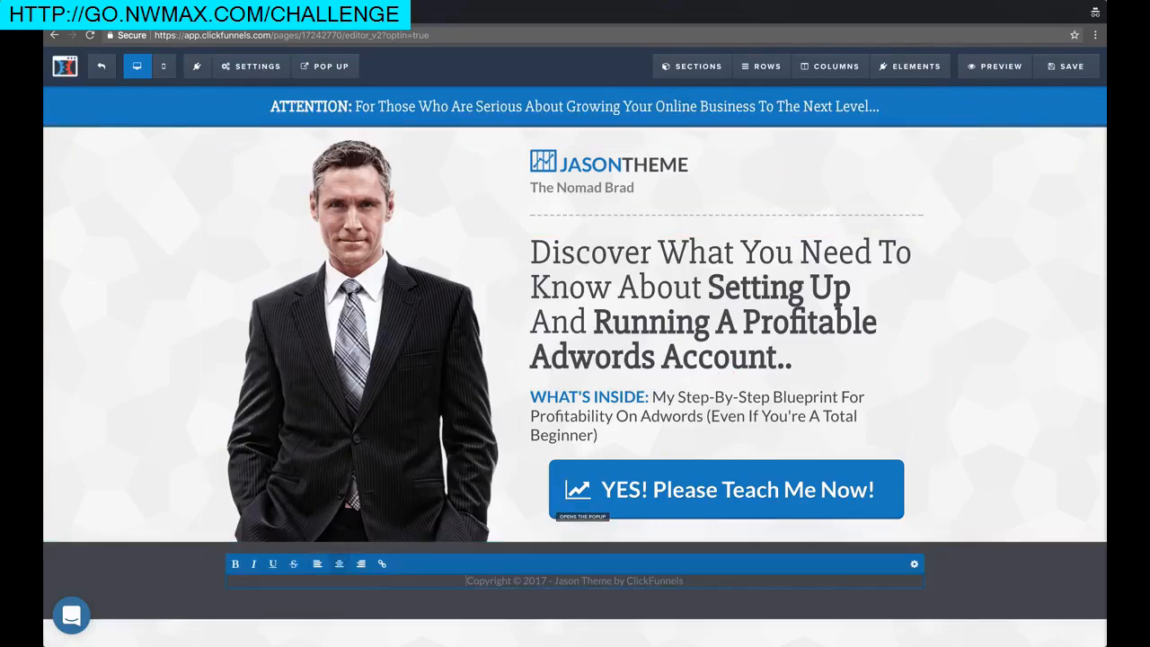
pyautogui.moveTo(672, 580); pyautogui.dragTo(554, 581)
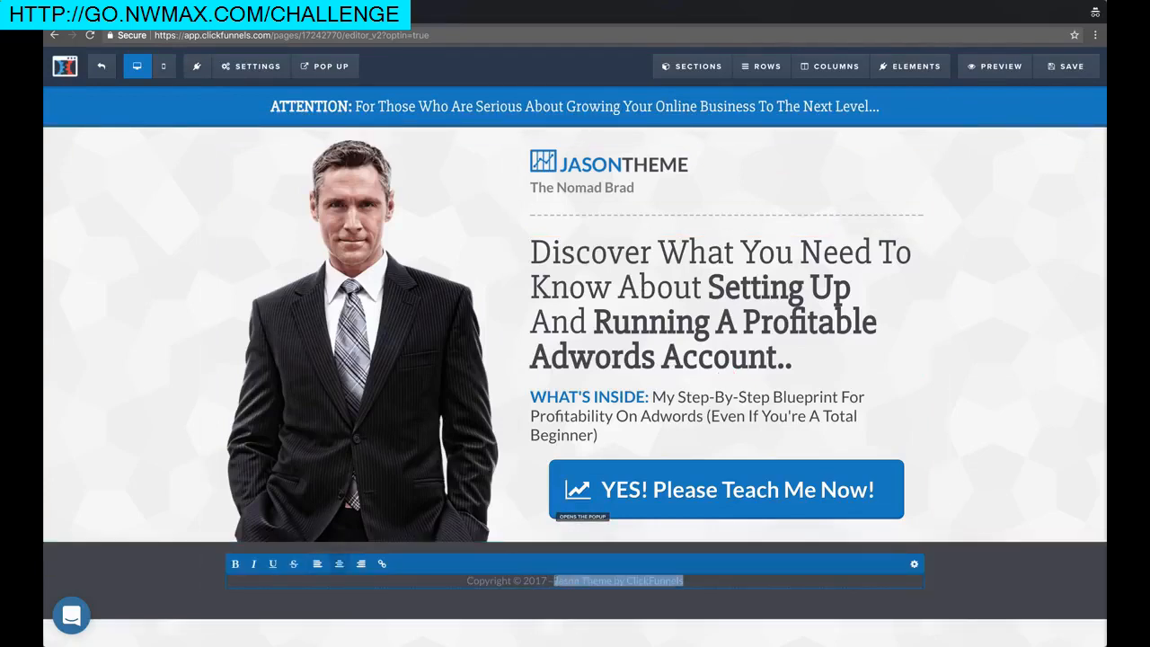
pyautogui.write('Digital Nomad Rockstar')
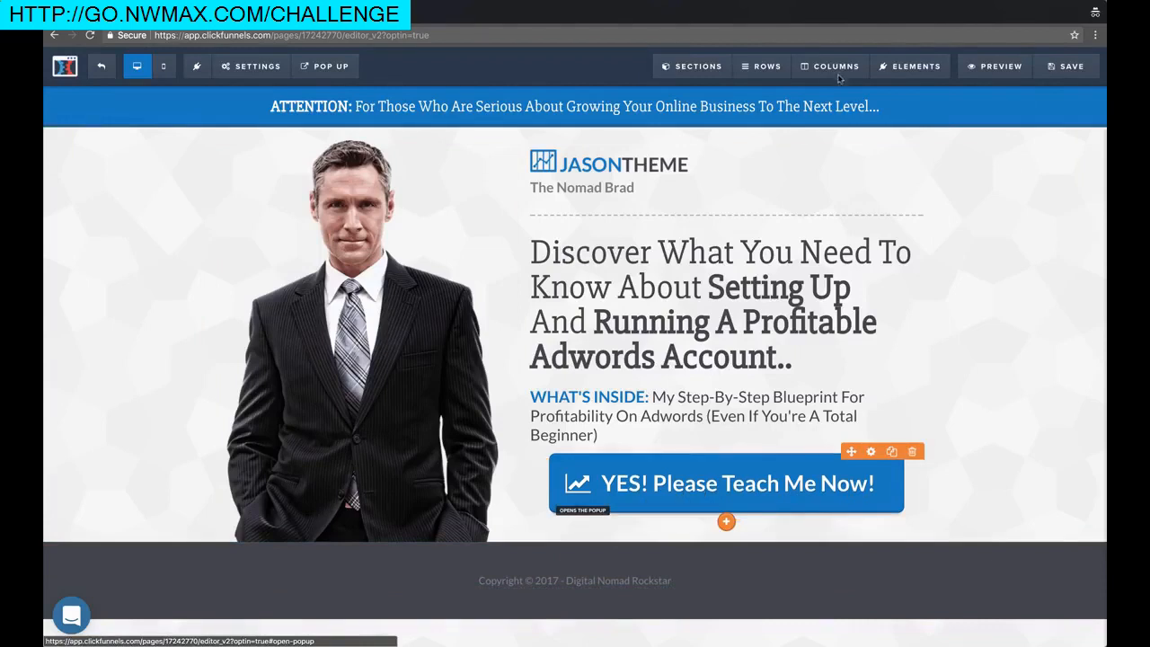
pyautogui.click(1066, 66)
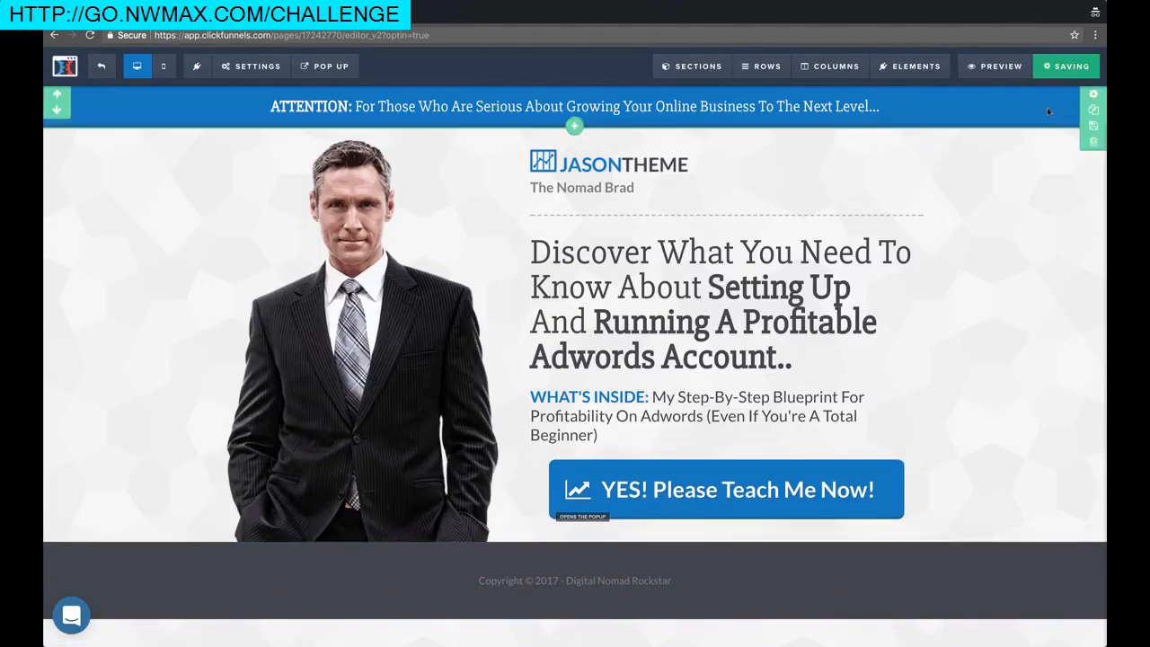
# Set the YES opt-in button's action to Submit the Form / Page
pyautogui.click(693, 493)
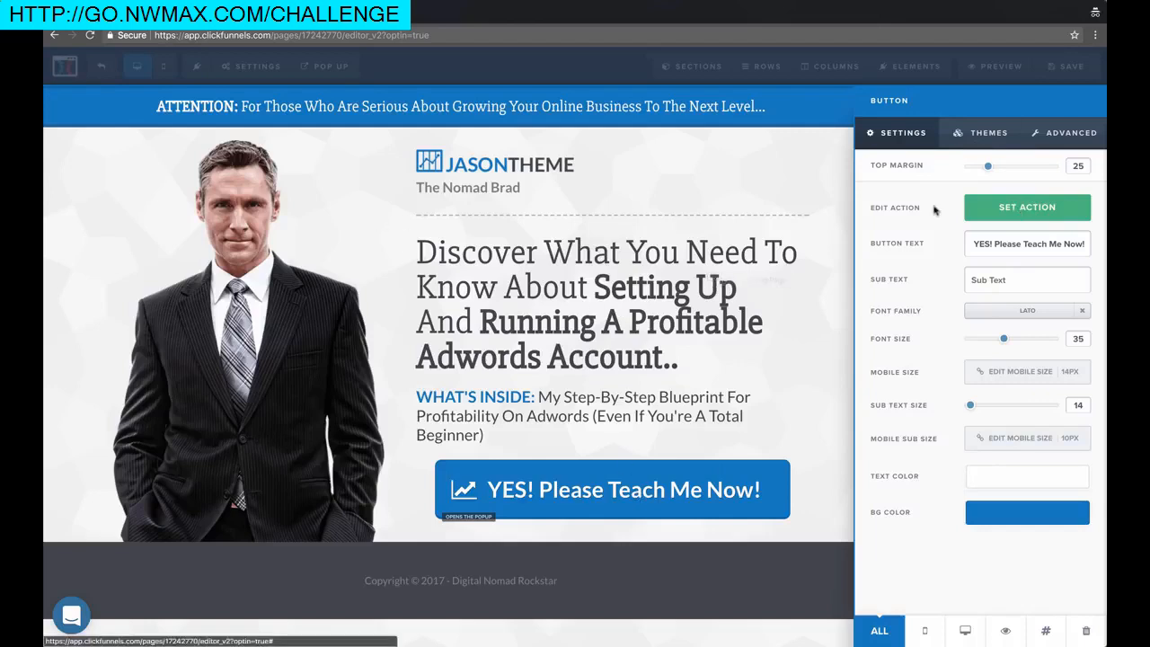
pyautogui.click(1042, 209)
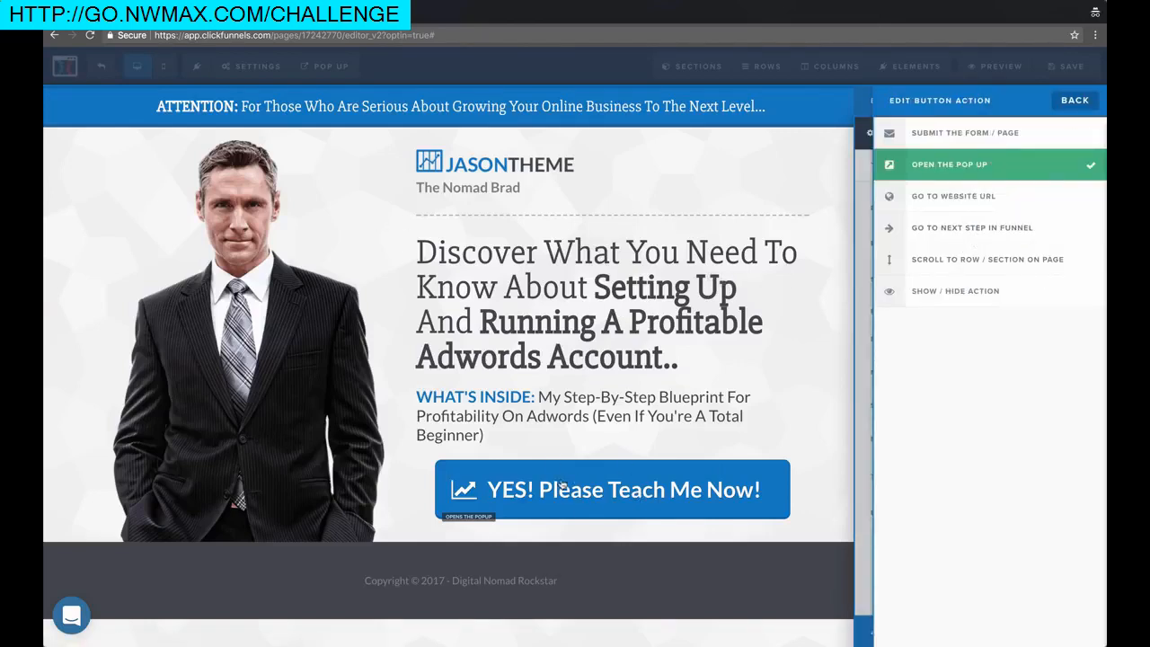
pyautogui.click(959, 197)
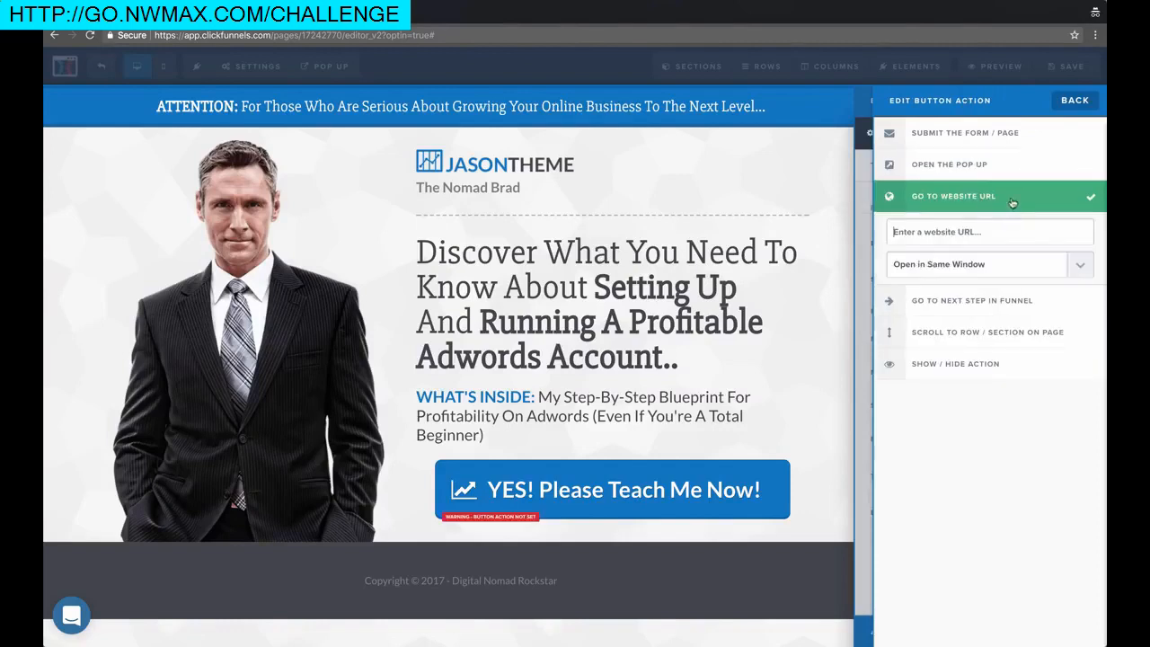
pyautogui.click(976, 300)
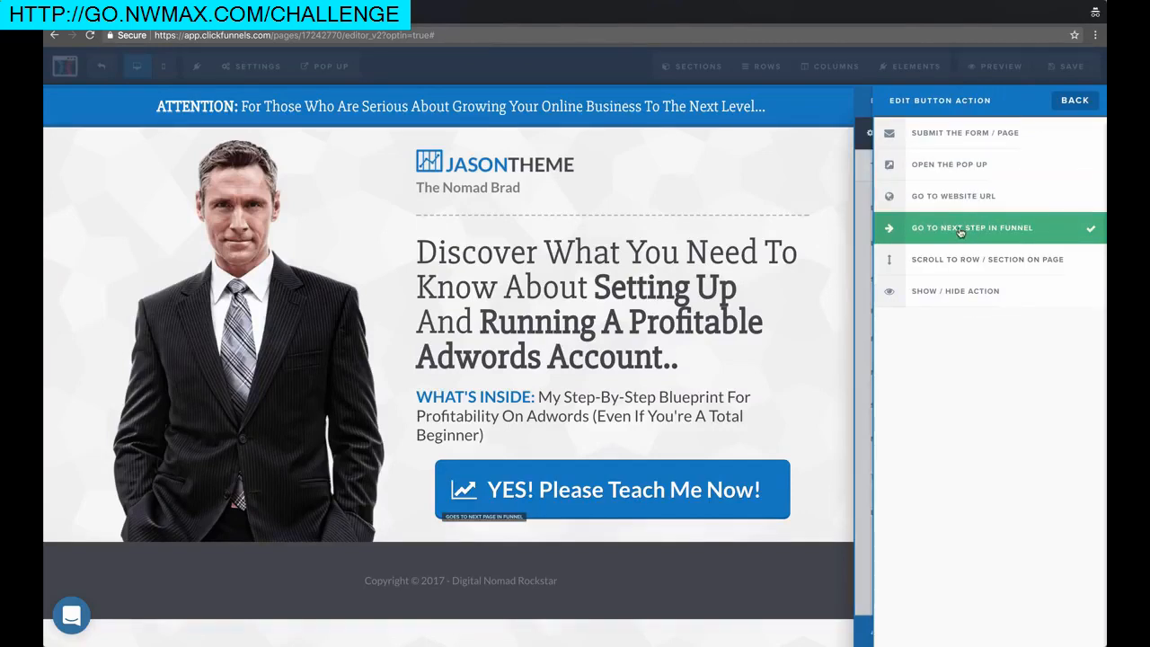
pyautogui.click(968, 136)
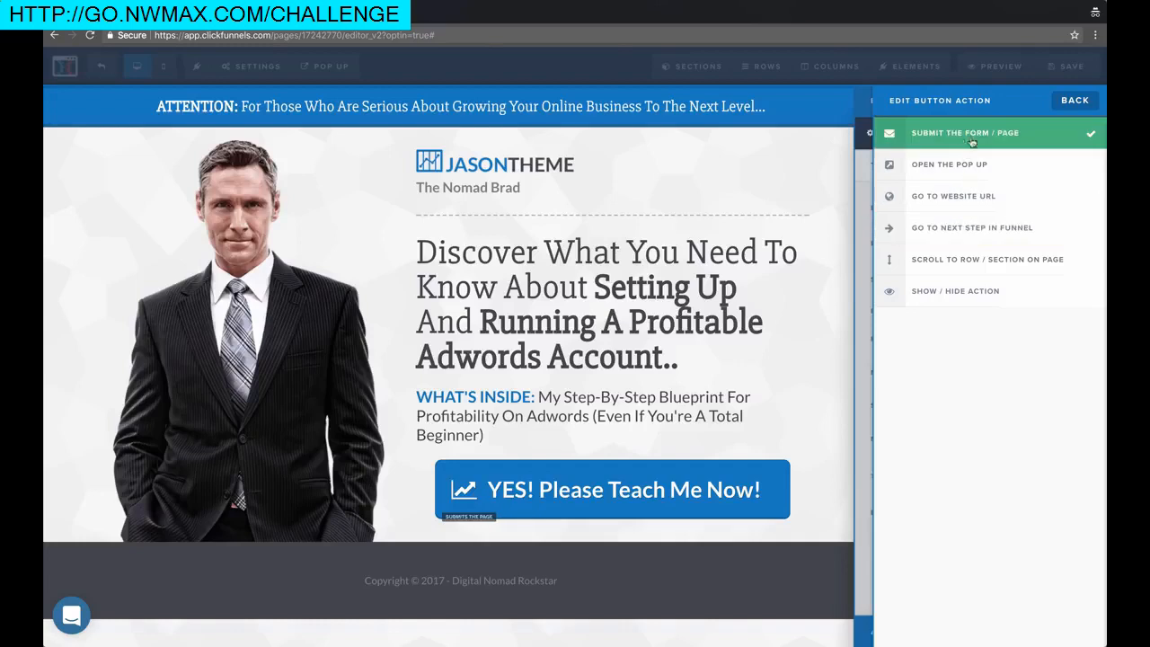
pyautogui.click(1071, 101)
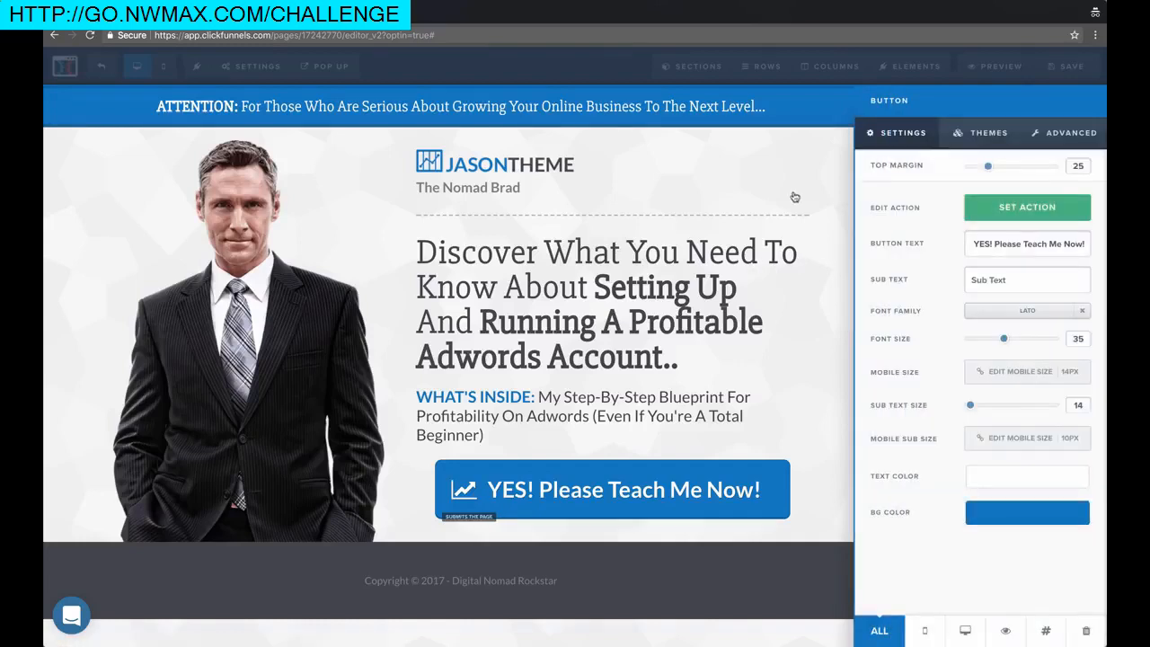
pyautogui.click(683, 277)
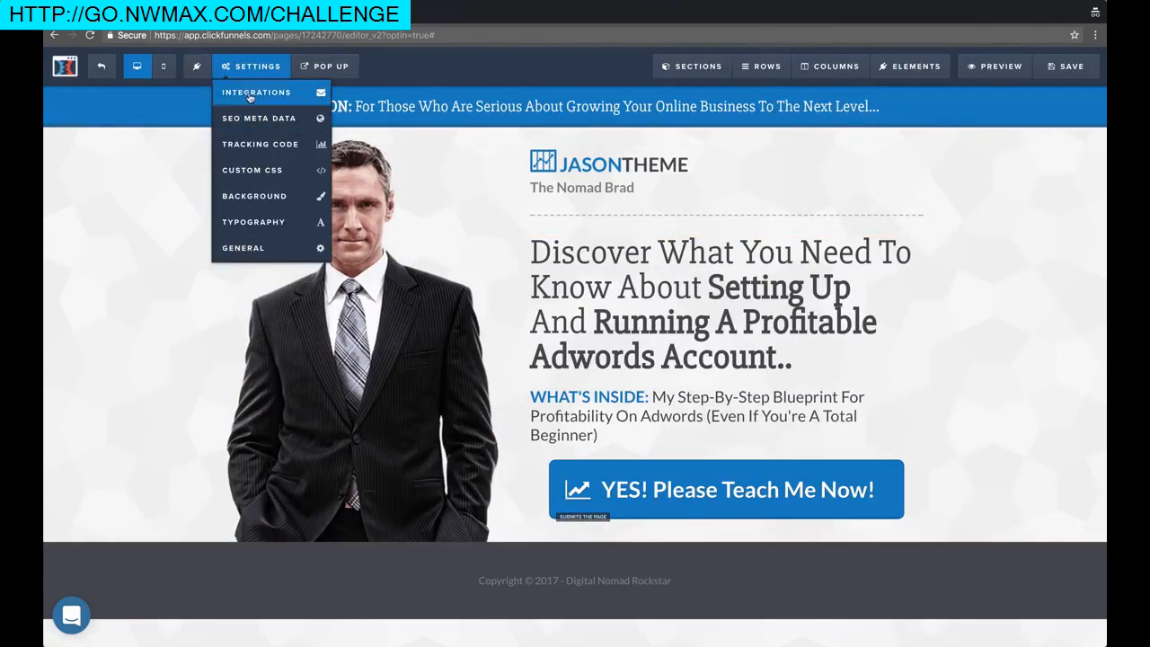
# Save the squeeze page changes
pyautogui.click(1067, 66)
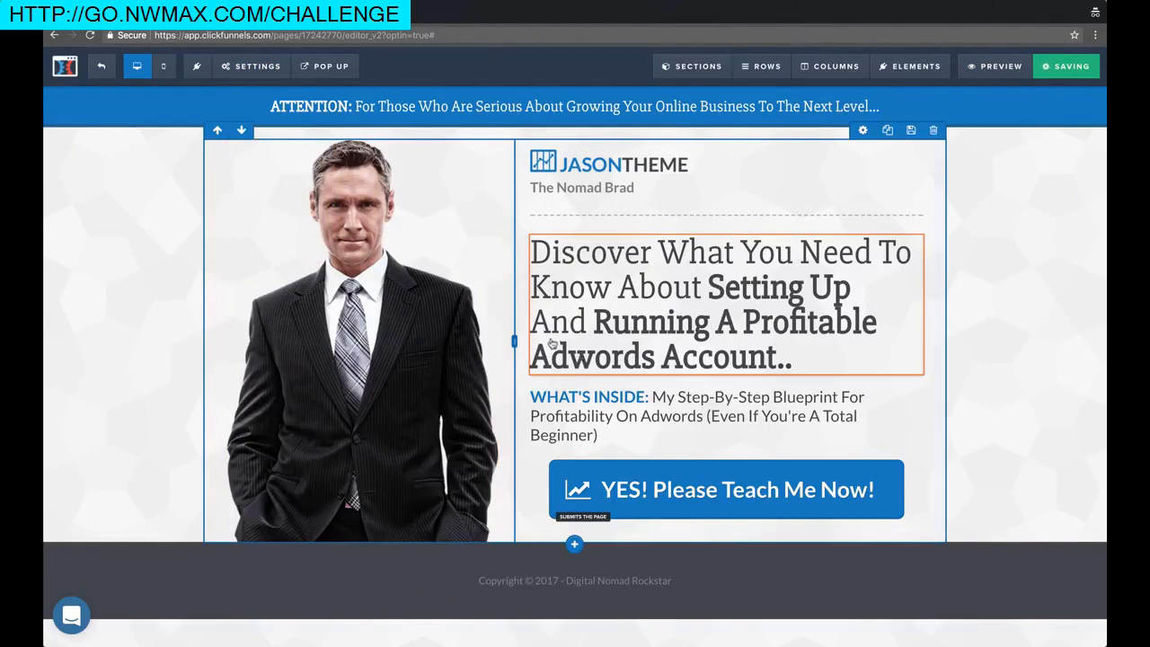
pyautogui.moveTo(255, 67)
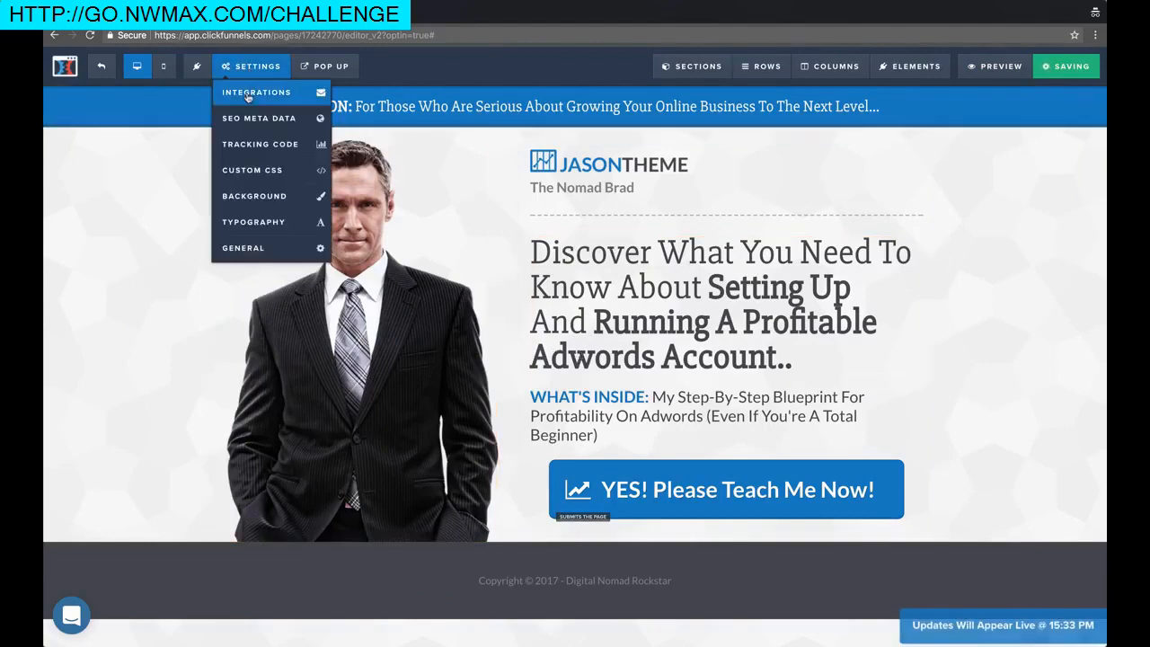
pyautogui.rightClick(249, 93)
pyautogui.click(161, 169)
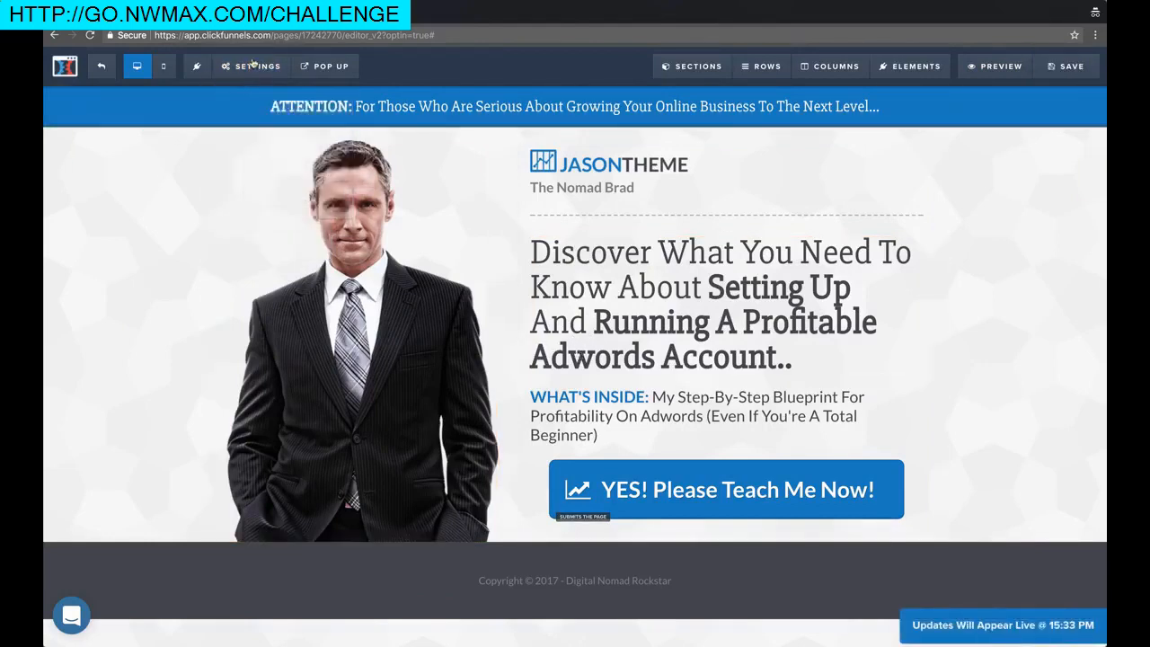
pyautogui.moveTo(255, 66)
pyautogui.rightClick(253, 87)
pyautogui.click(231, 156)
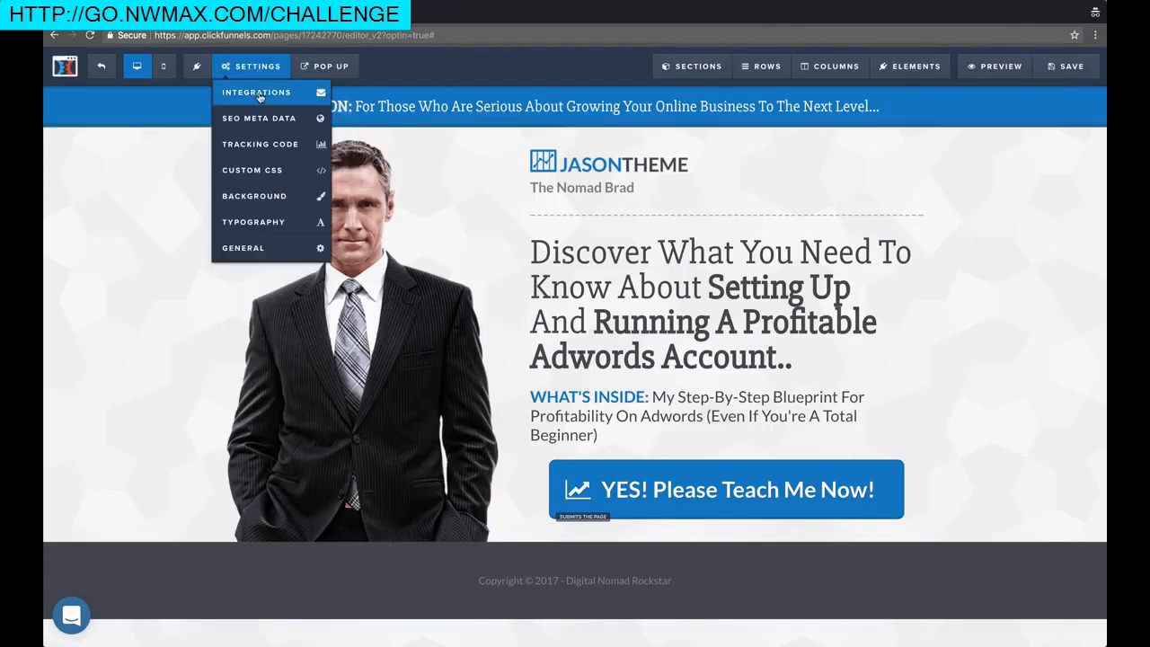
# Check the page's autoresponder integration options, leaving none connected
pyautogui.click(259, 94)
pyautogui.click(1008, 254)
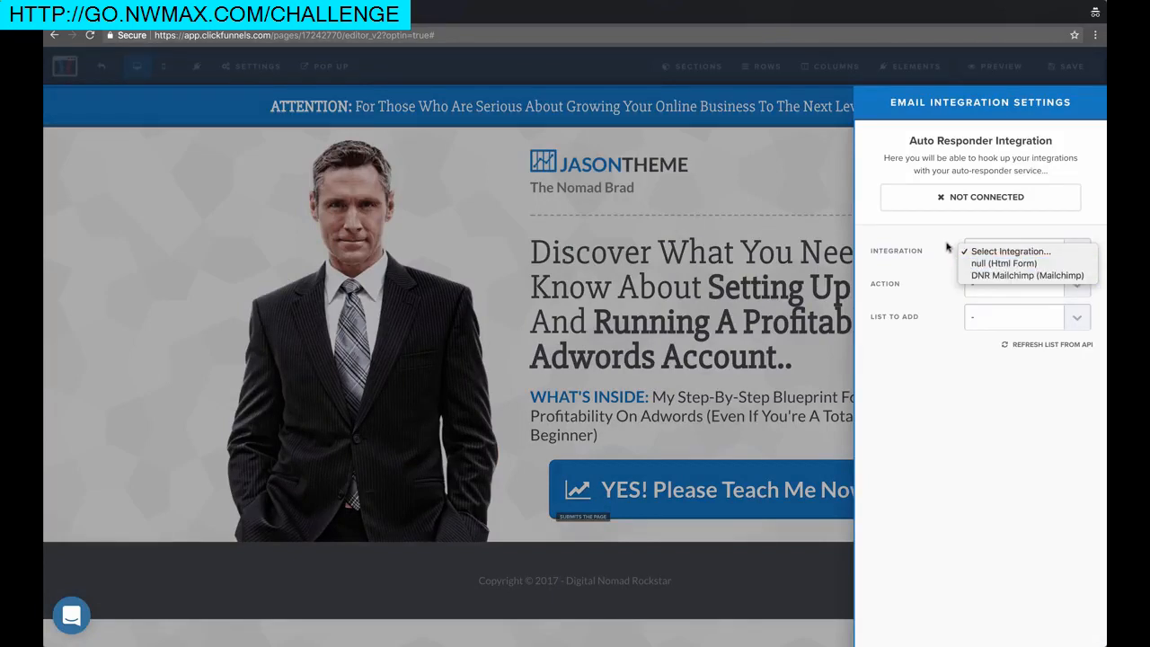
pyautogui.click(995, 253)
pyautogui.click(906, 229)
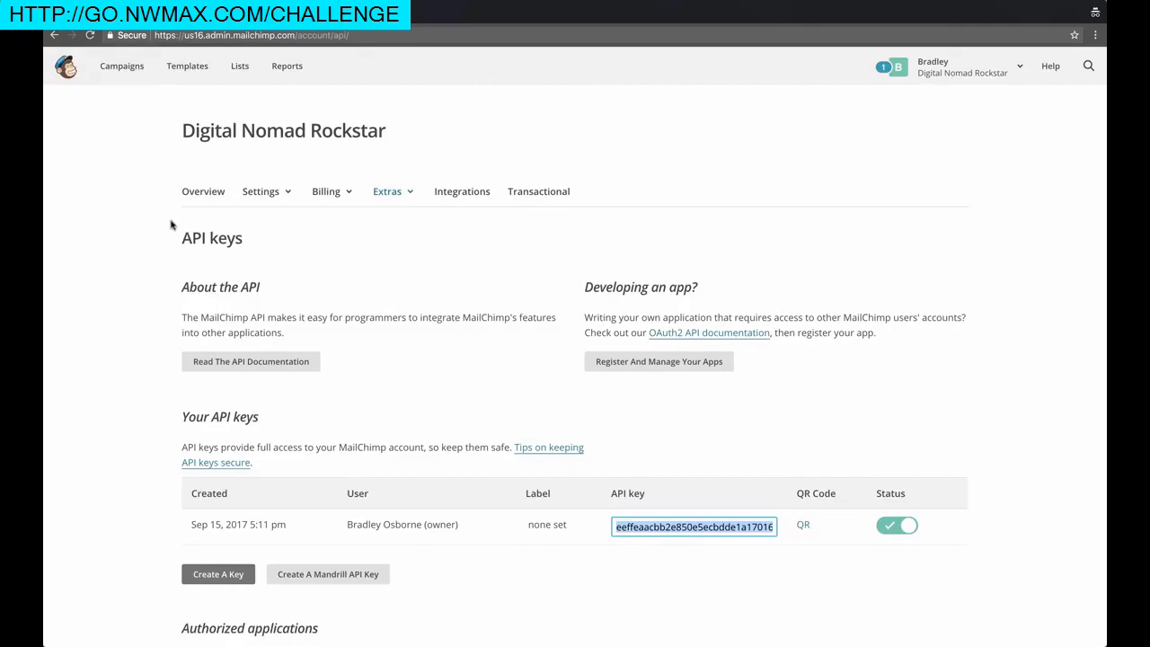
# Find the account's existing API key under Mailchimp's Extras > API keys and select it for copying
pyautogui.scroll(-2, 141, 243)
pyautogui.scroll(2, 282, 208)
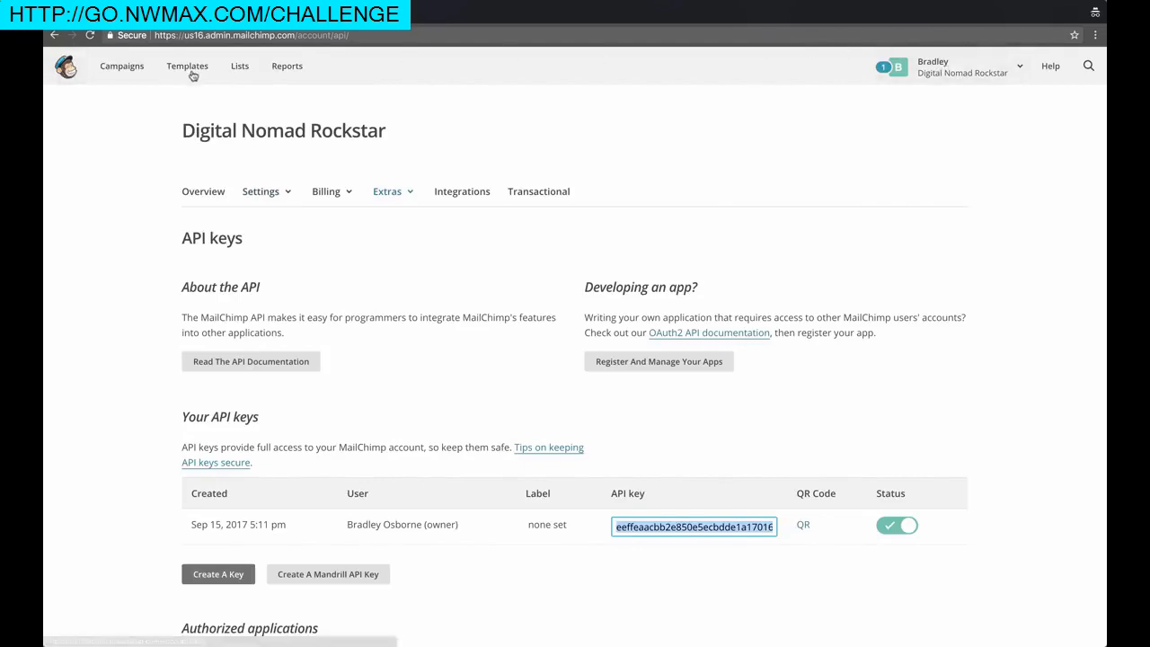
pyautogui.click(940, 75)
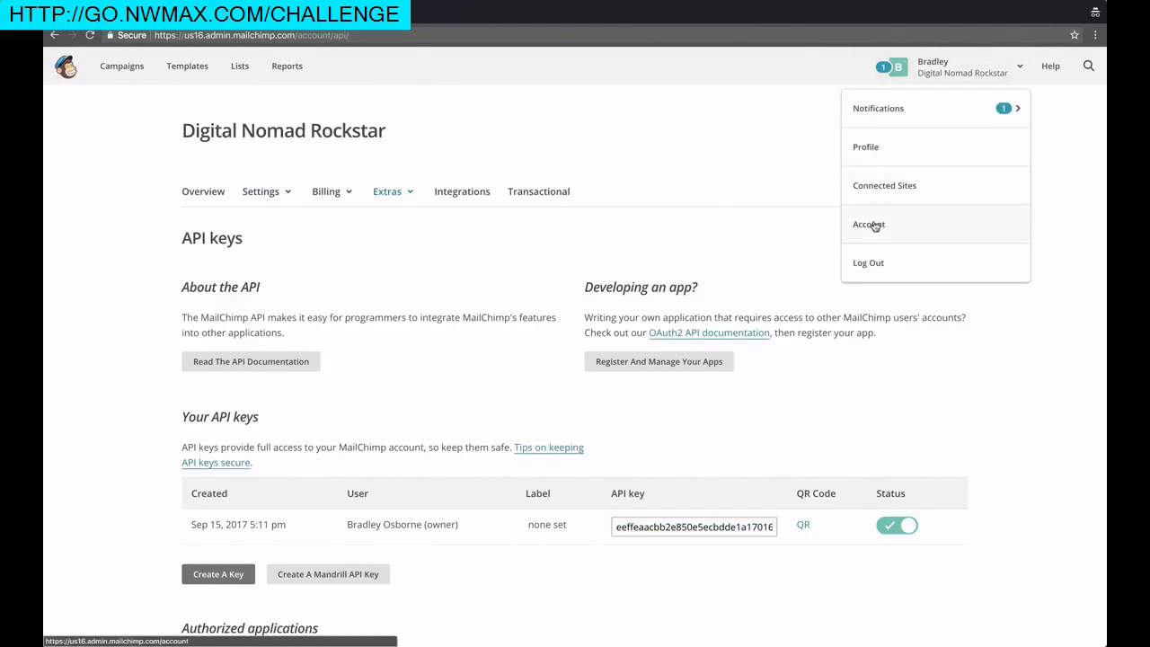
pyautogui.click(690, 172)
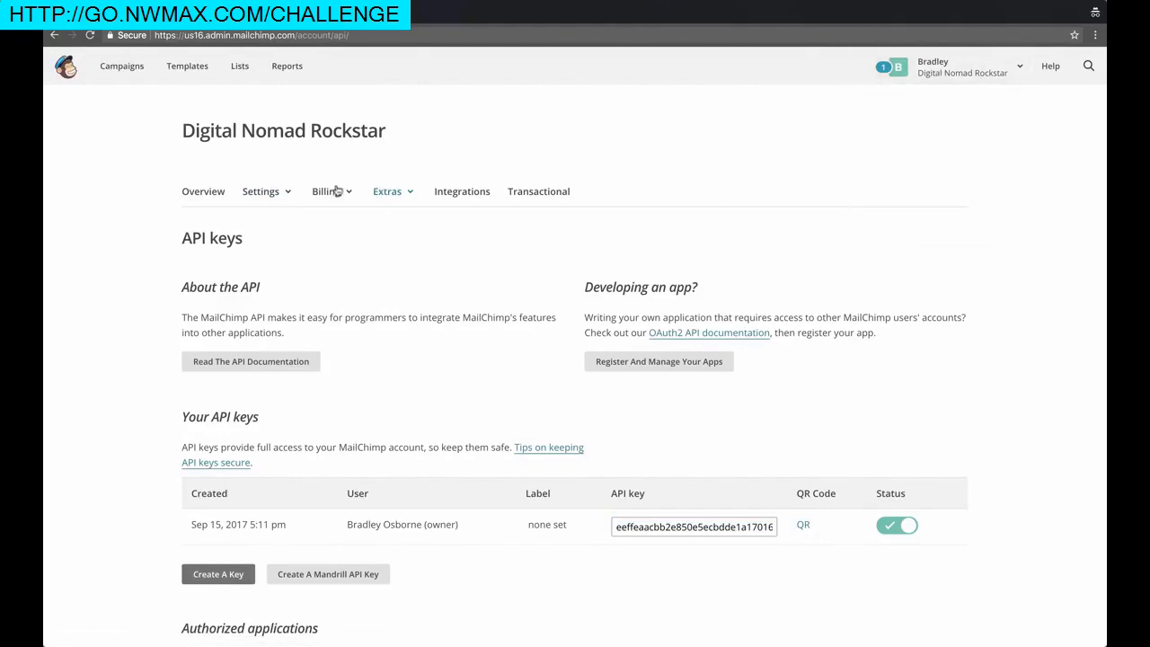
pyautogui.click(395, 193)
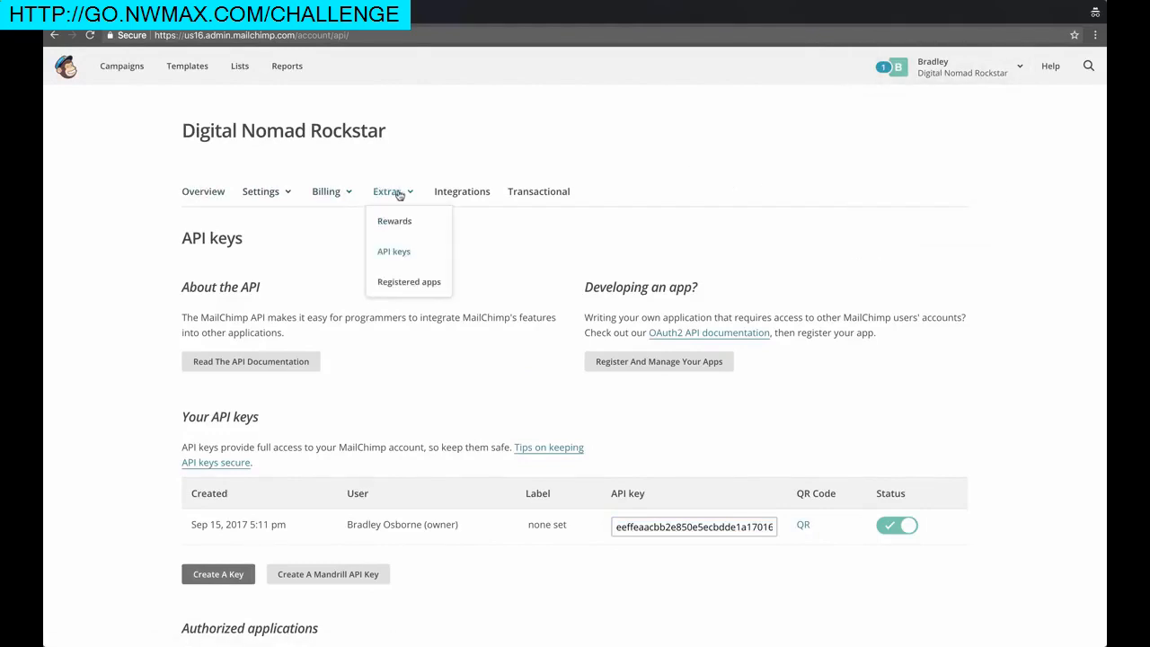
pyautogui.scroll(-2, 261, 470)
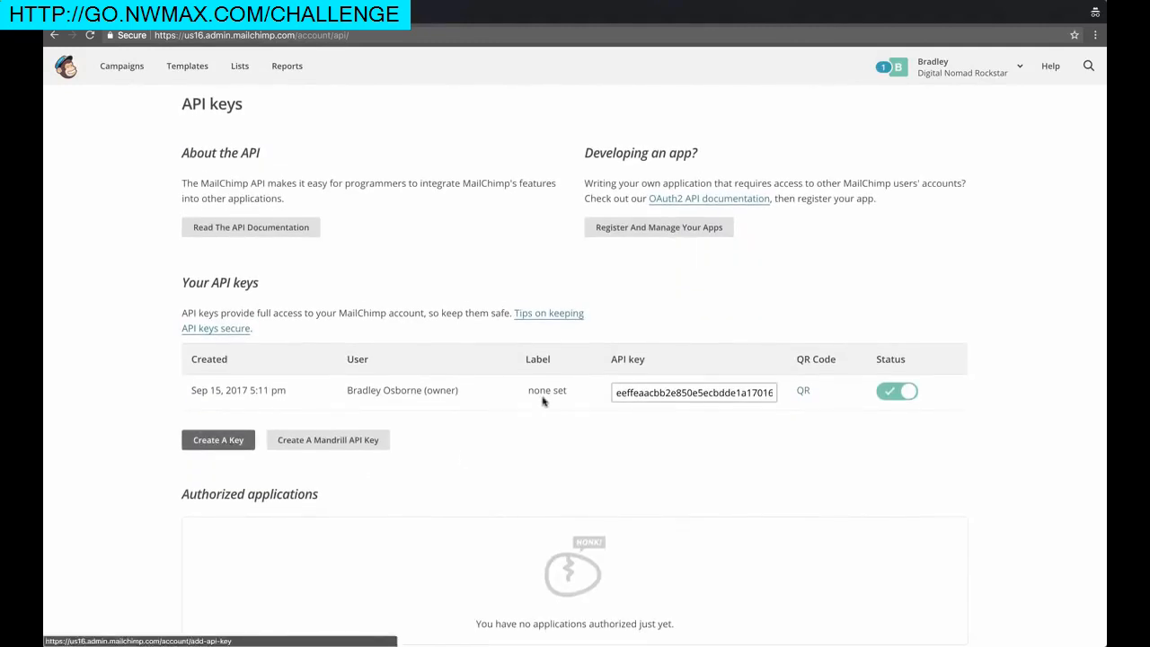
pyautogui.click(667, 391)
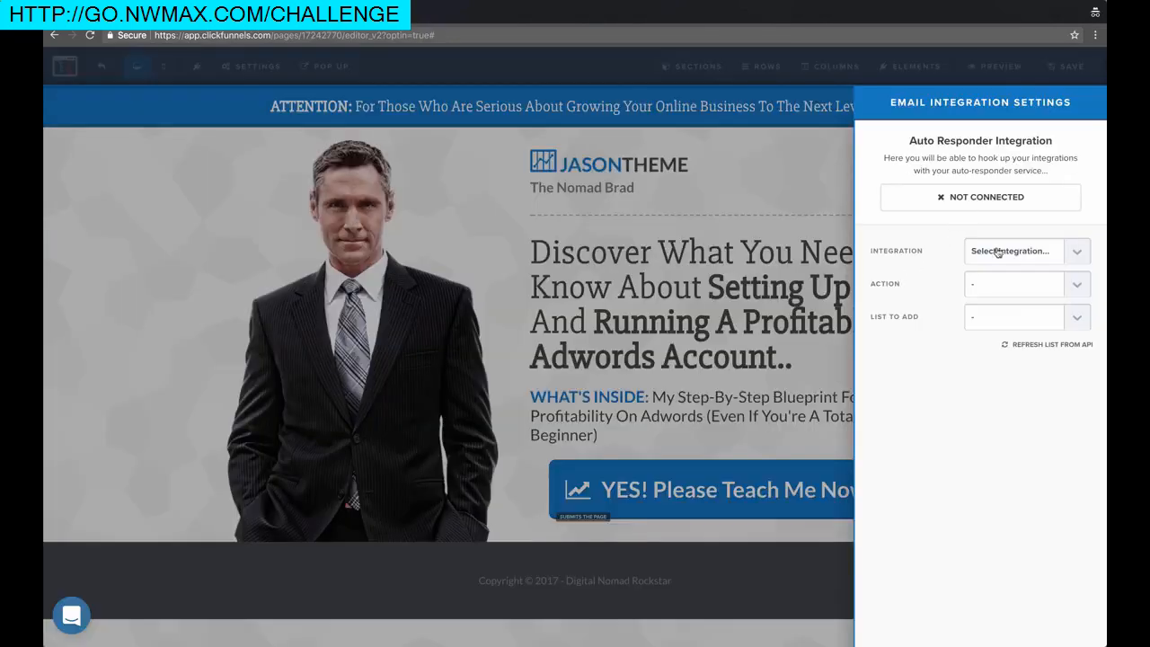
# Close the email integration panel and load app.clickfunnels.com in a new private tab
pyautogui.click(220, 146)
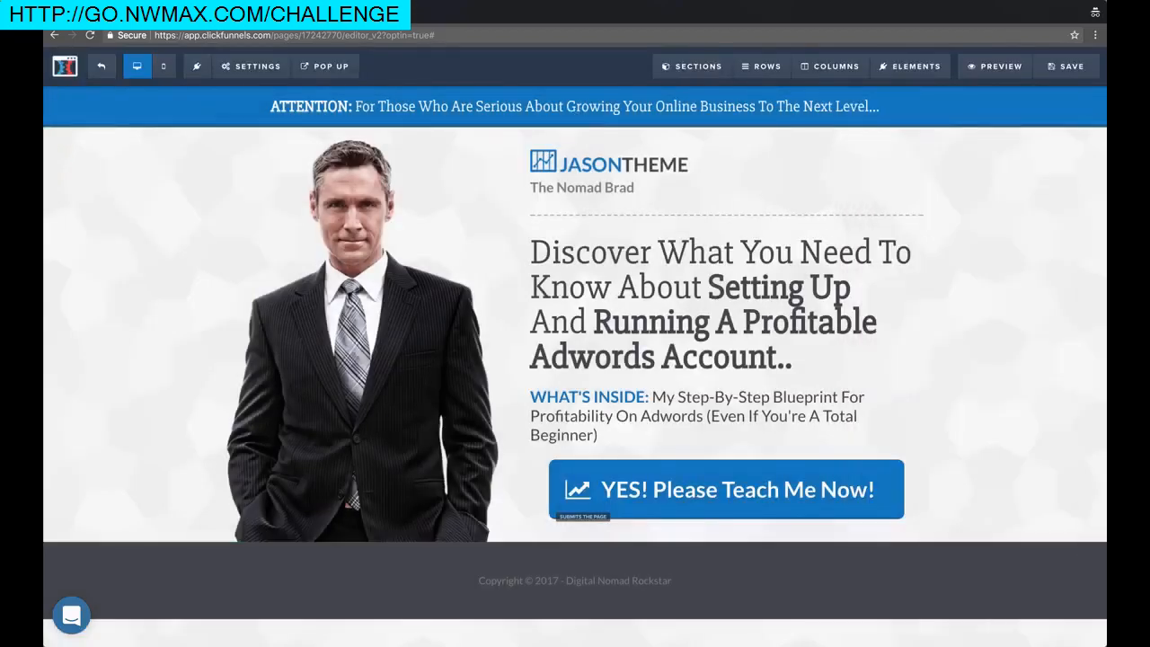
pyautogui.press('super+t')
pyautogui.write('ap')
pyautogui.press('Return')
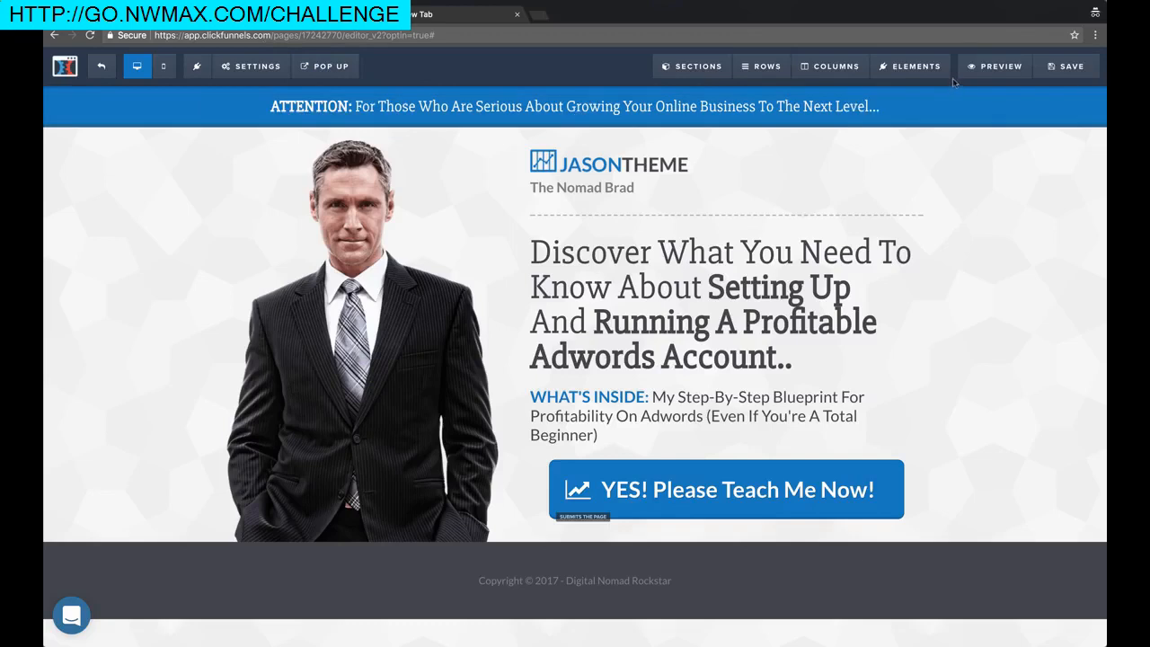
pyautogui.click(432, 15)
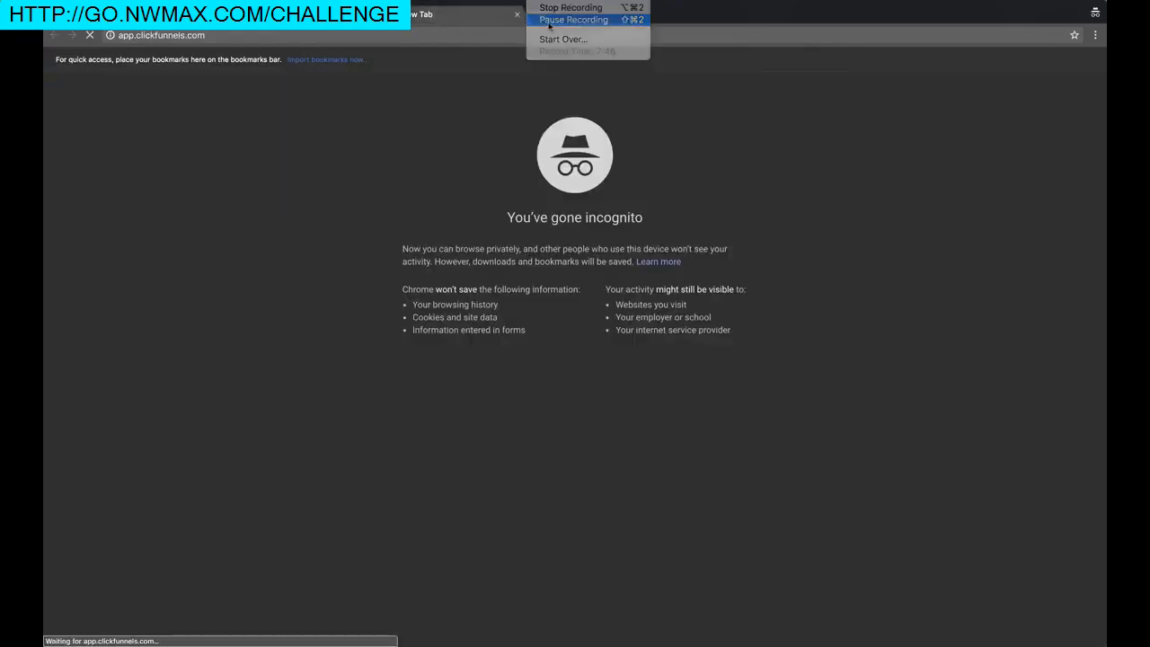
# Go to the ClickFunnels account's Integrations page
pyautogui.click(571, 20)
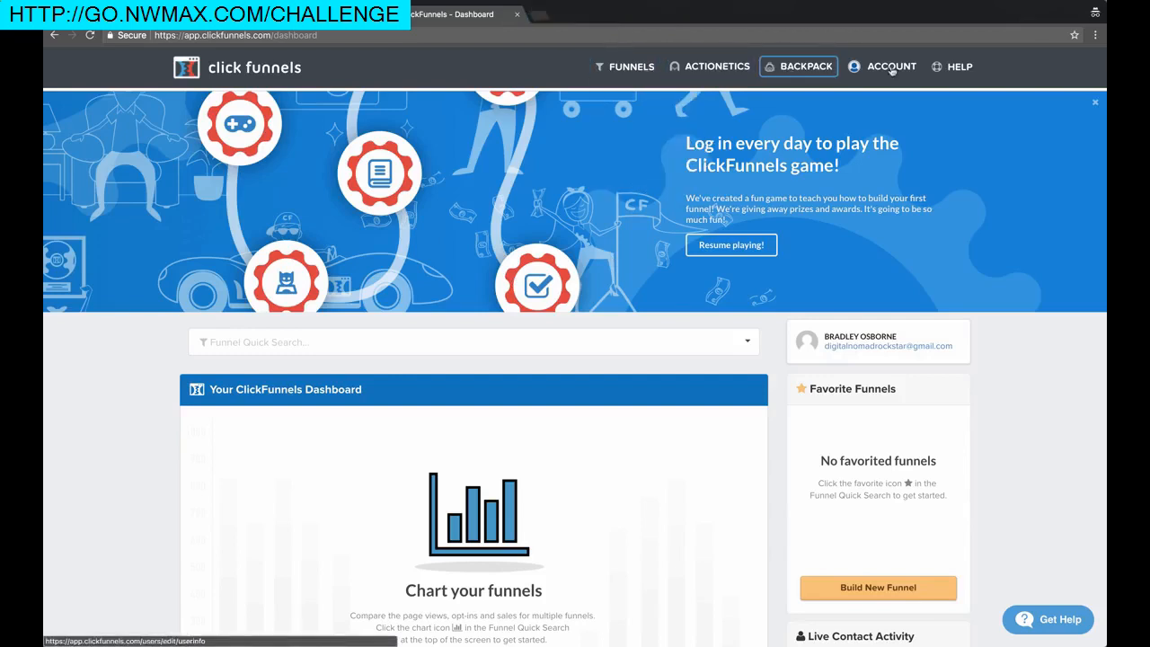
pyautogui.moveTo(885, 68)
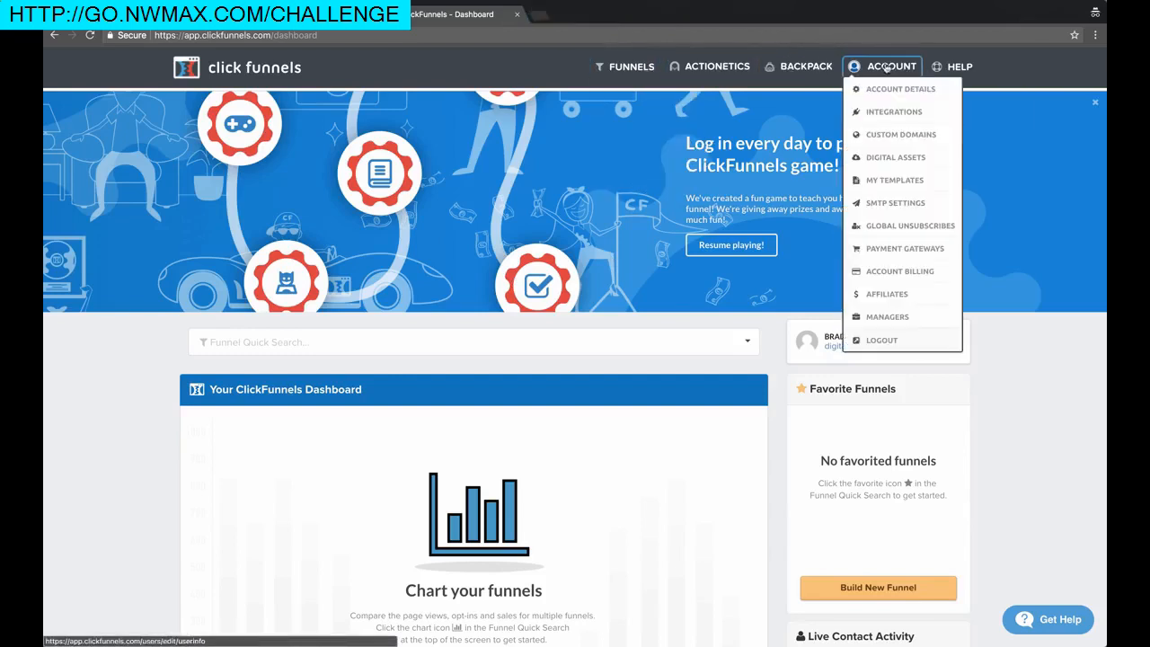
pyautogui.click(892, 111)
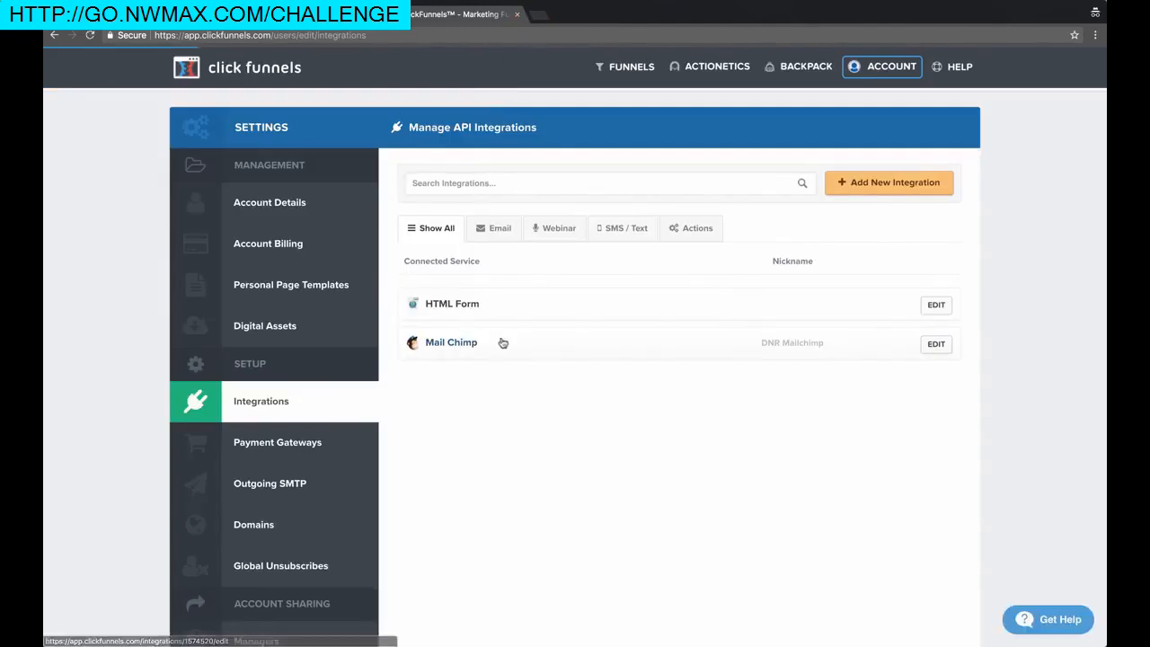
# Start a new integration, browse the available services, then cancel without adding one
pyautogui.click(842, 182)
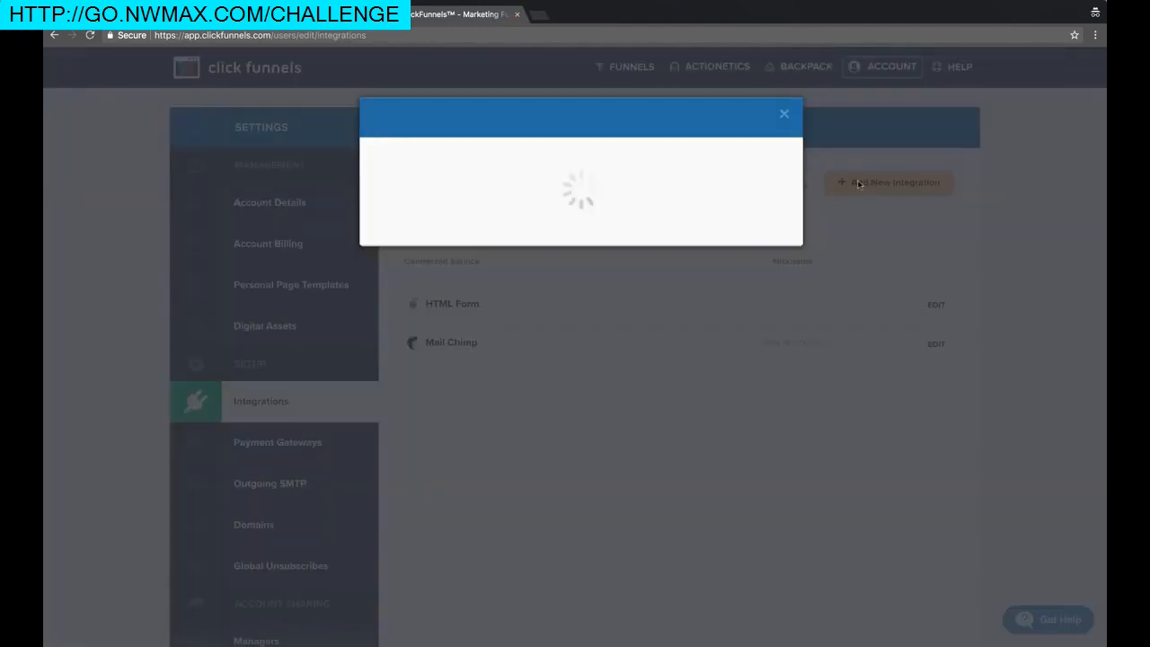
pyautogui.click(483, 193)
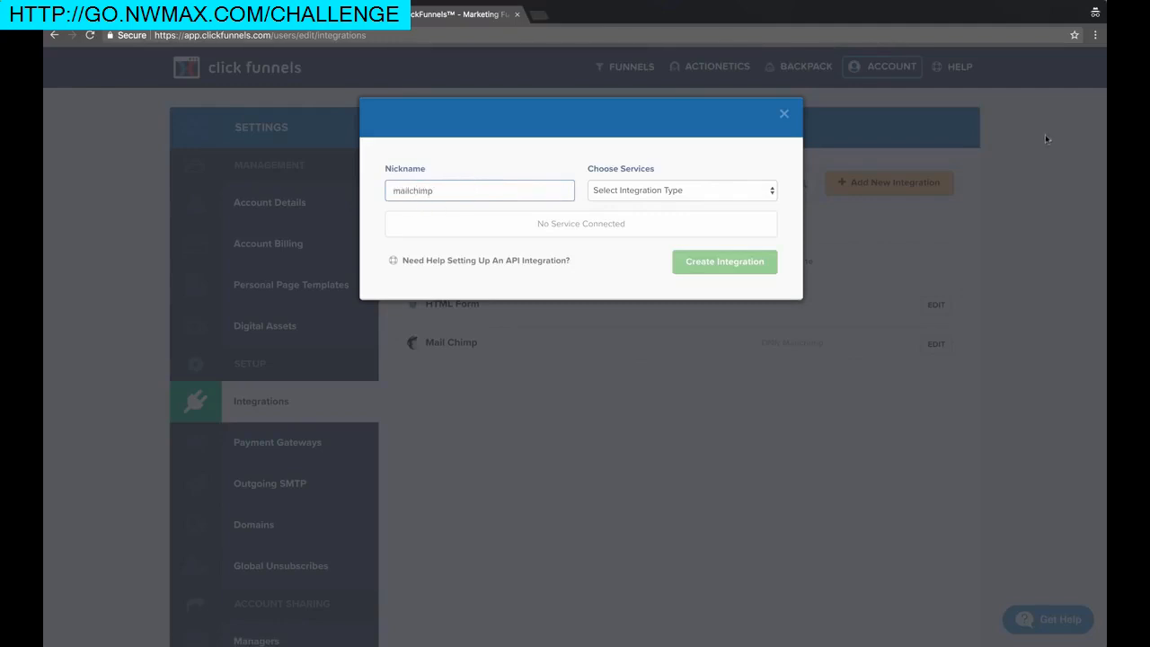
pyautogui.click(667, 192)
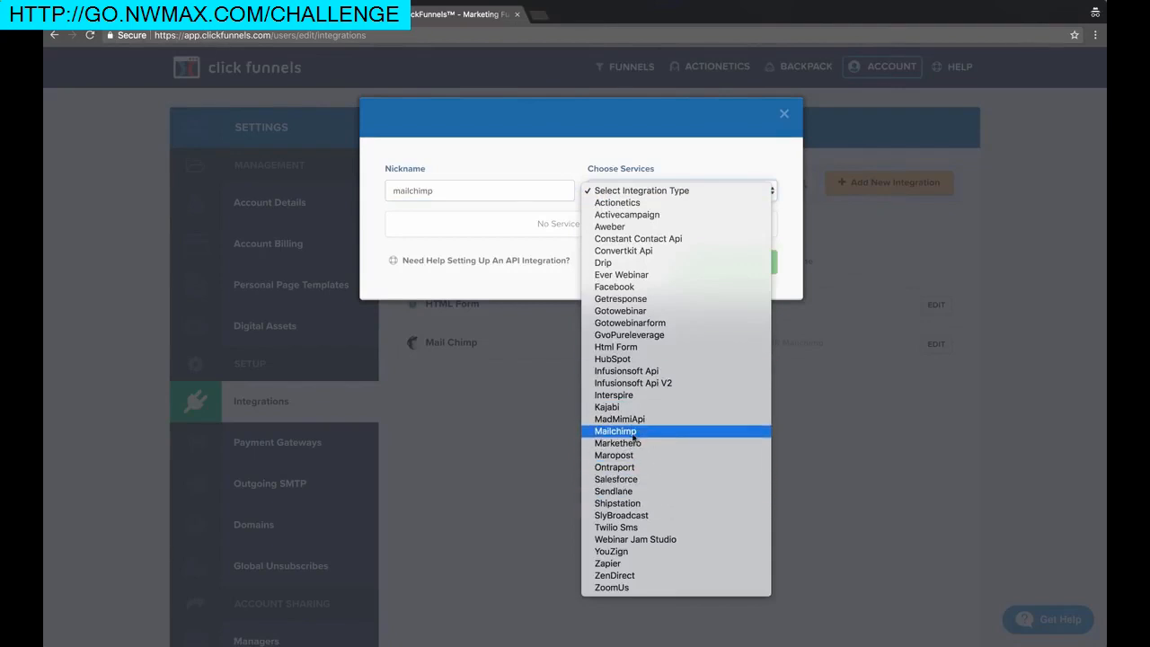
pyautogui.click(541, 238)
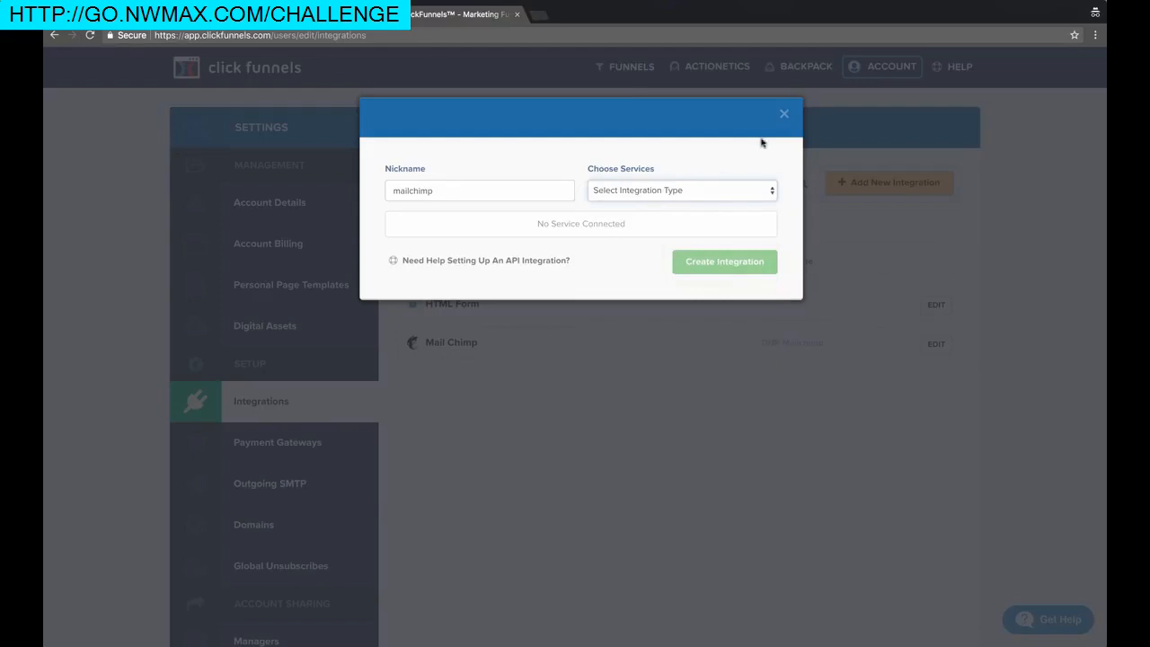
pyautogui.click(784, 113)
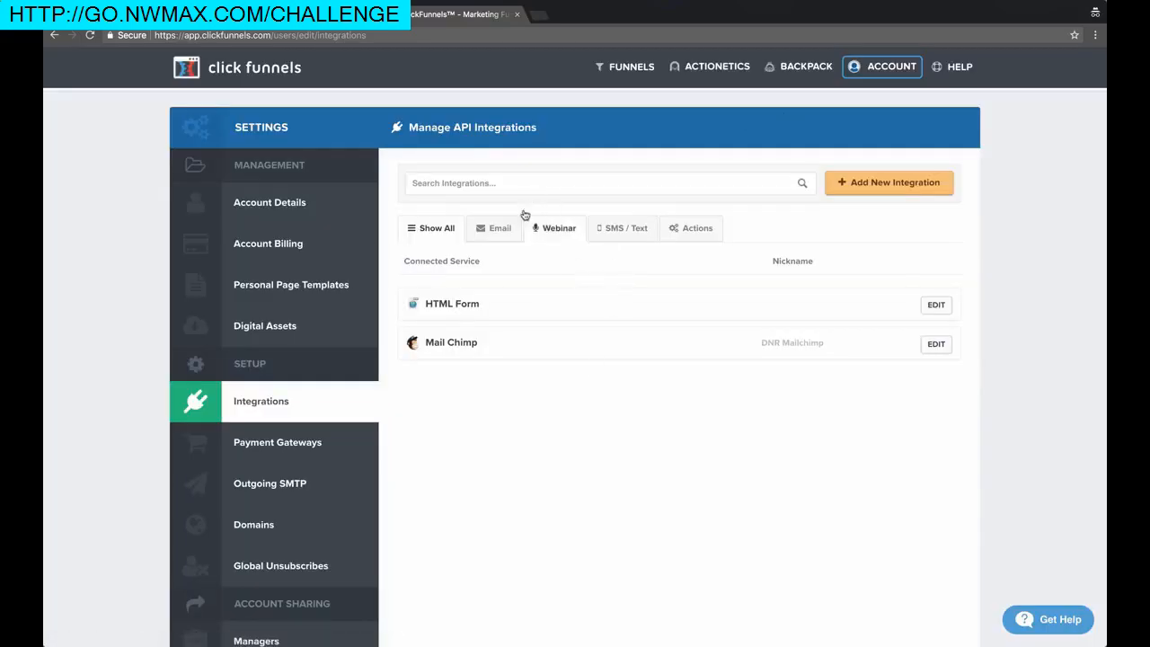
# Open the existing DNR Mailchimp integration, select its stored API key, and close the editor
pyautogui.click(937, 344)
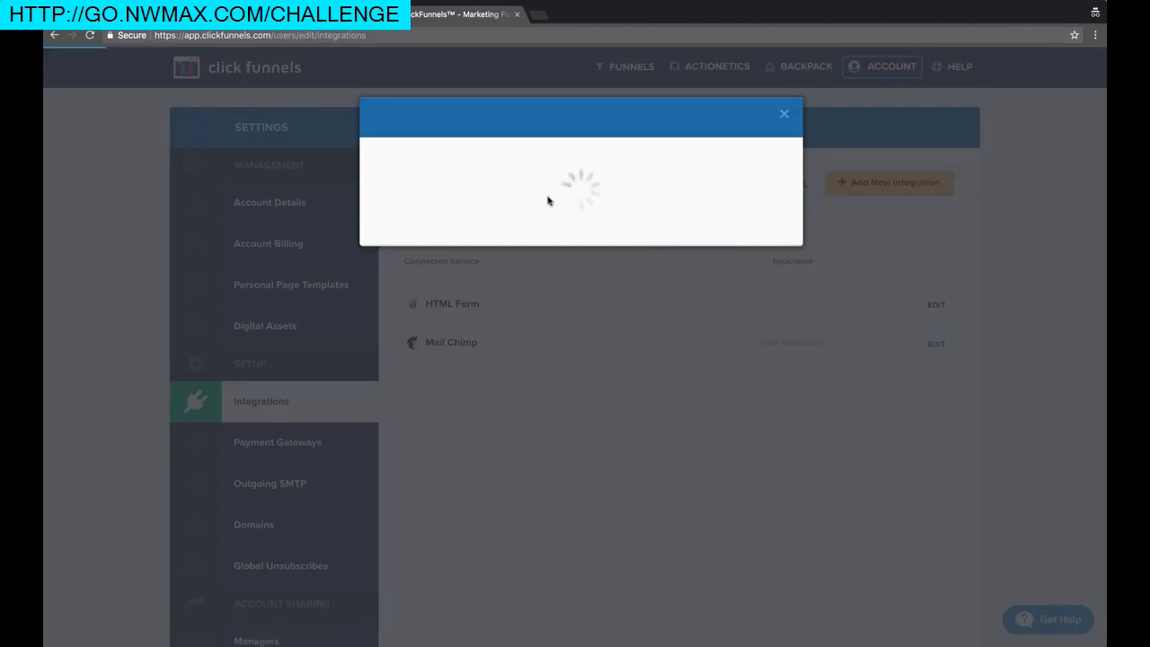
pyautogui.tripleClick(495, 284)
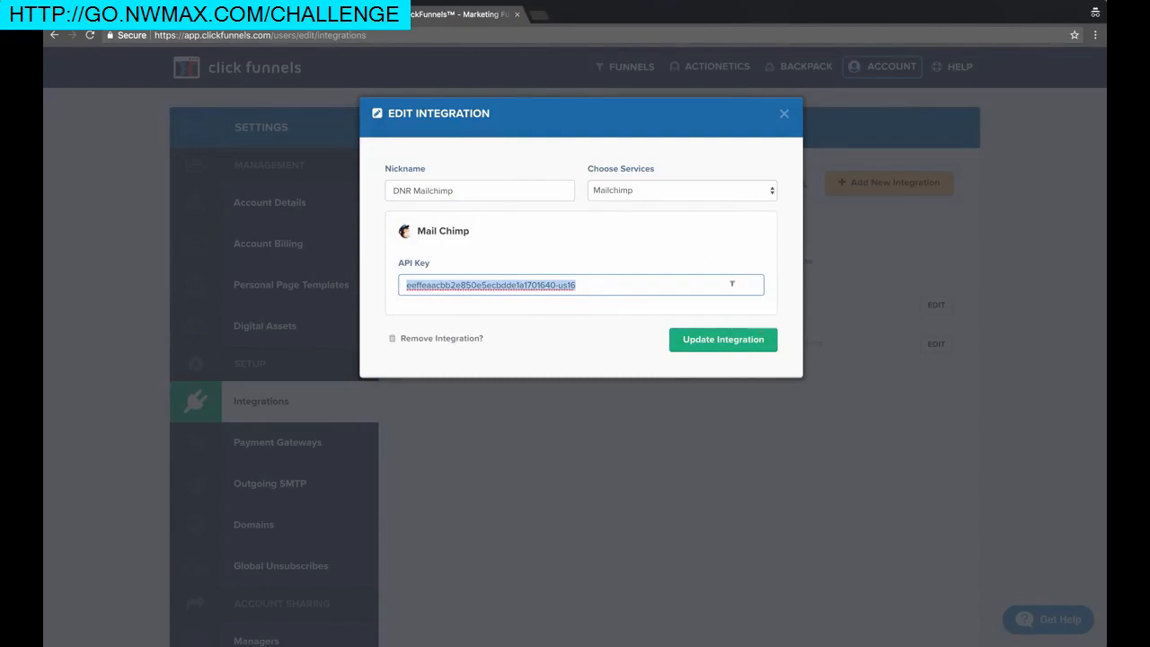
pyautogui.click(783, 114)
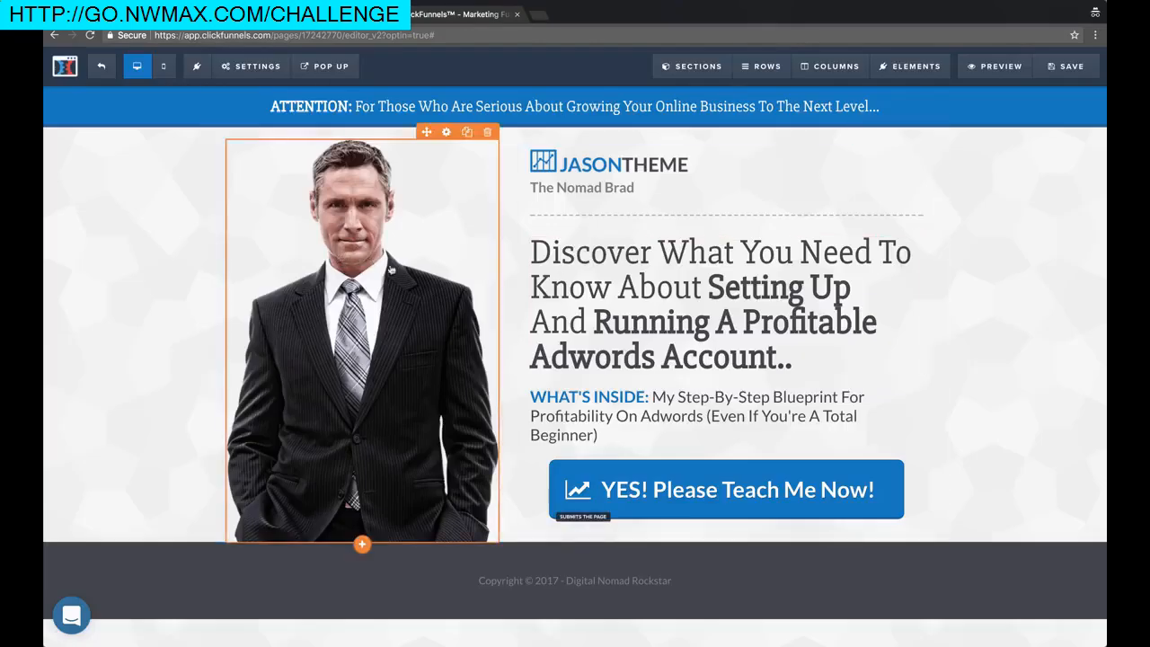
# Set the squeeze page's autoresponder to Mailchimp, action Add To List, list Digital Nomad Rockstar
pyautogui.click(251, 66)
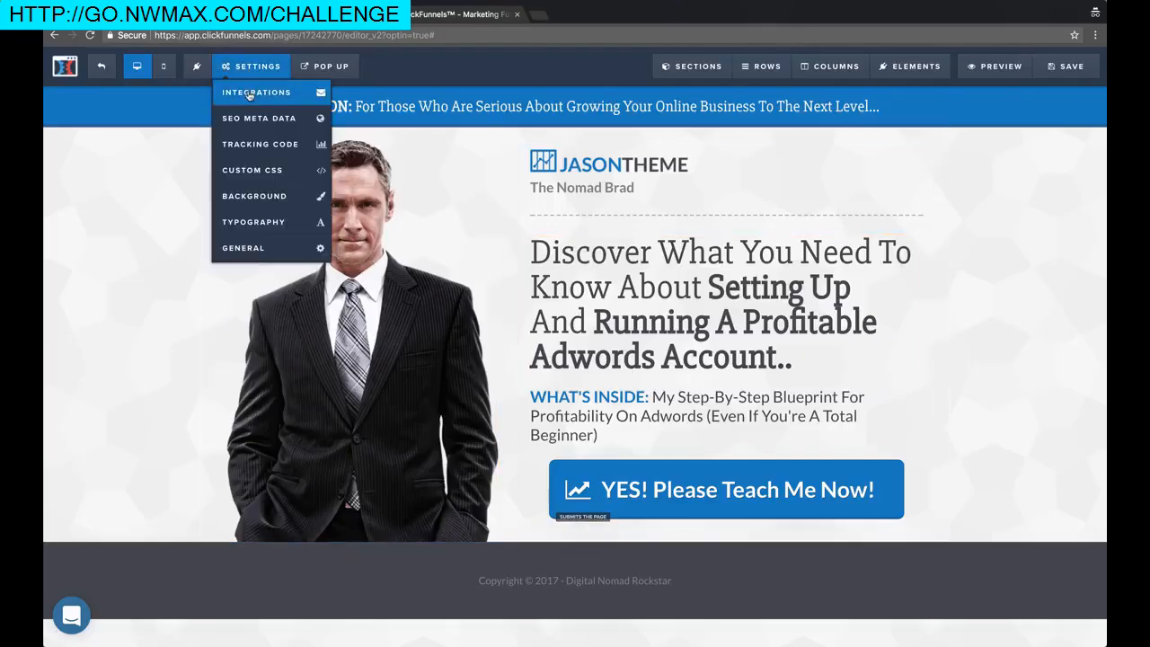
pyautogui.click(251, 93)
pyautogui.click(1012, 252)
pyautogui.click(1009, 276)
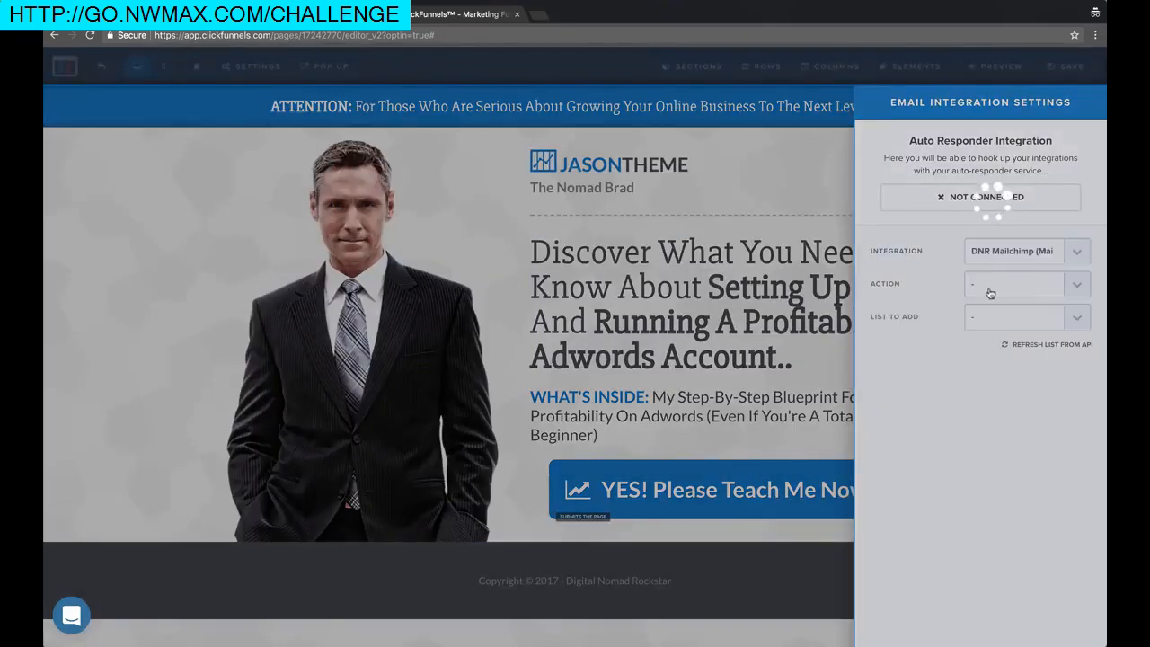
pyautogui.click(1027, 285)
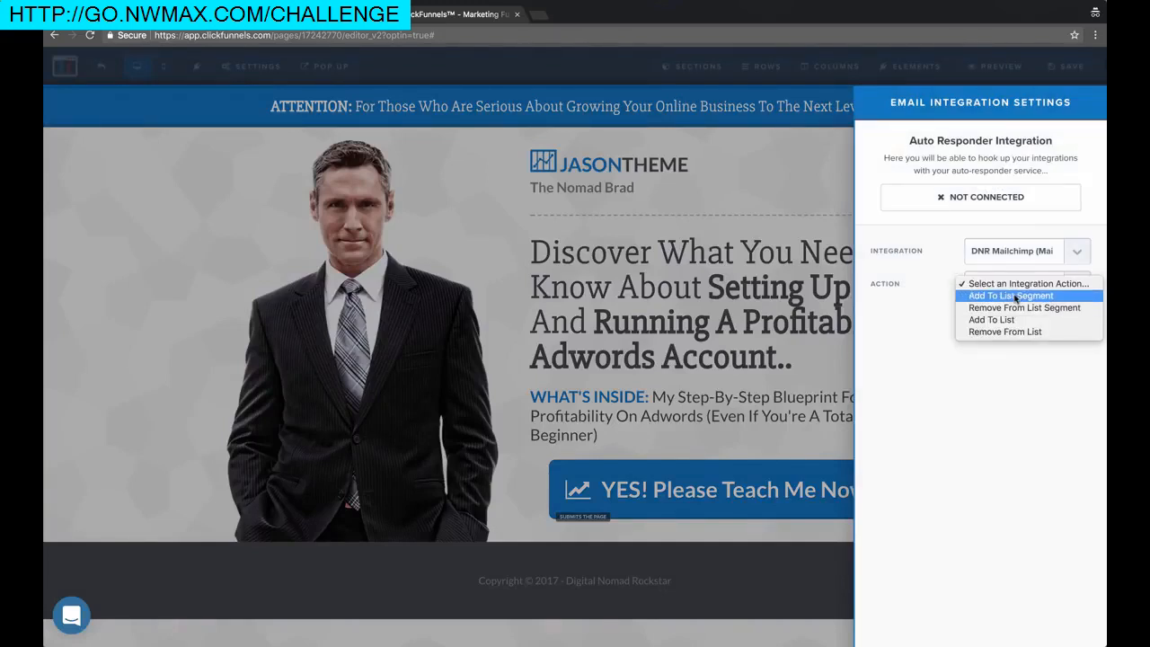
pyautogui.click(1014, 296)
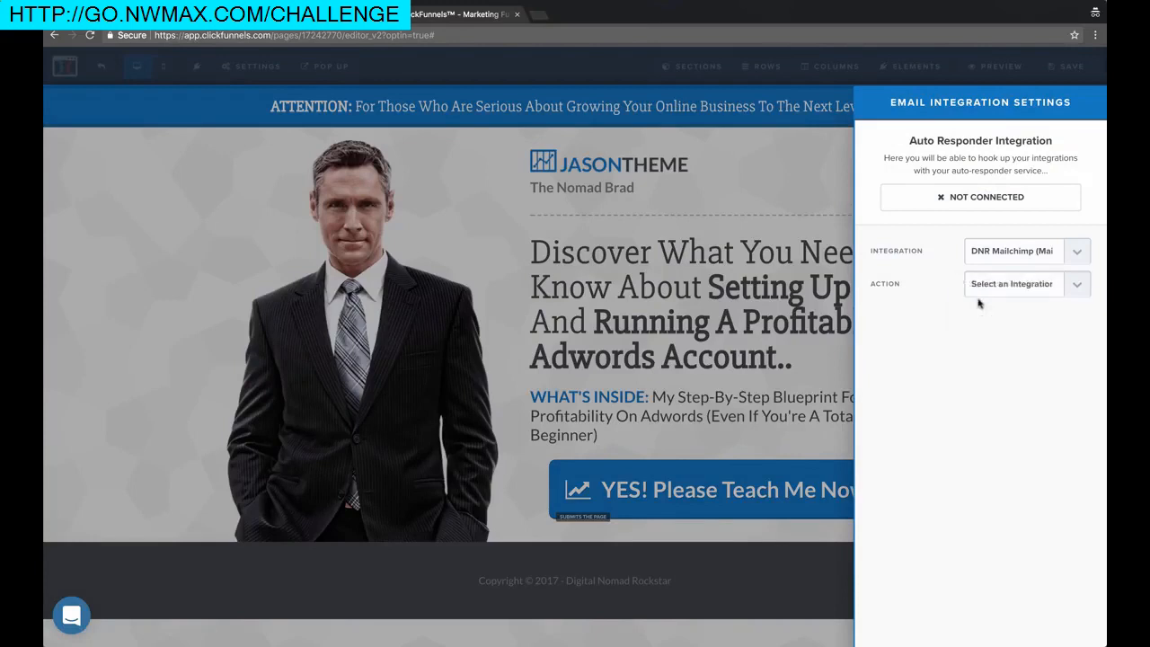
pyautogui.click(1003, 286)
pyautogui.click(991, 308)
pyautogui.click(1008, 318)
pyautogui.click(1009, 330)
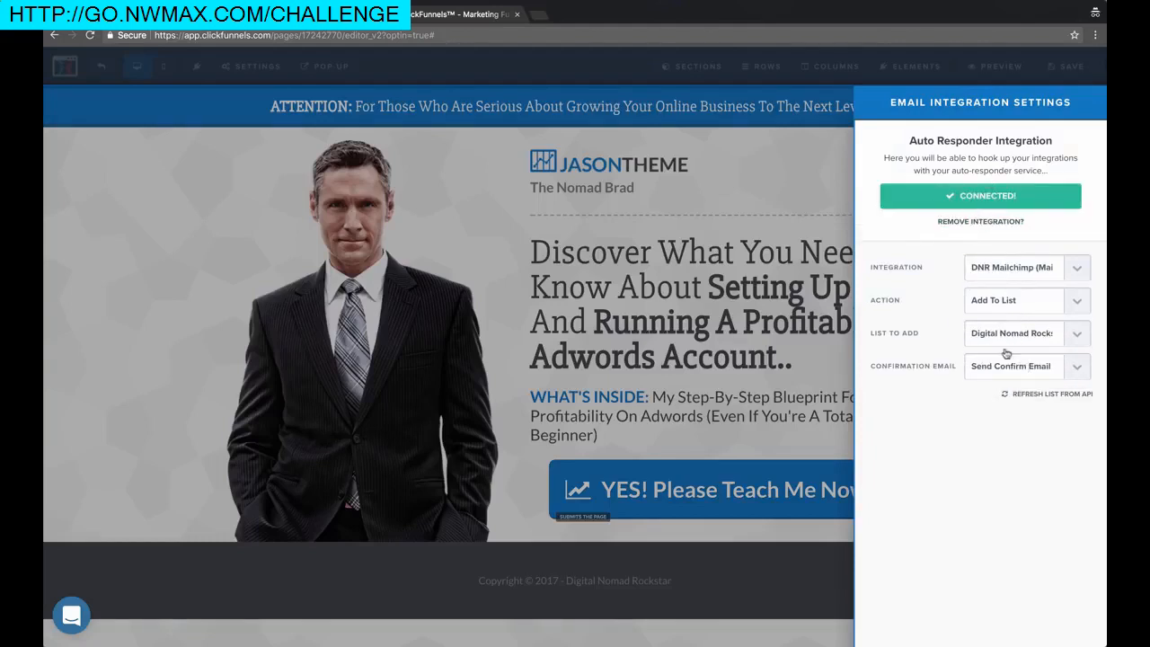
pyautogui.click(246, 323)
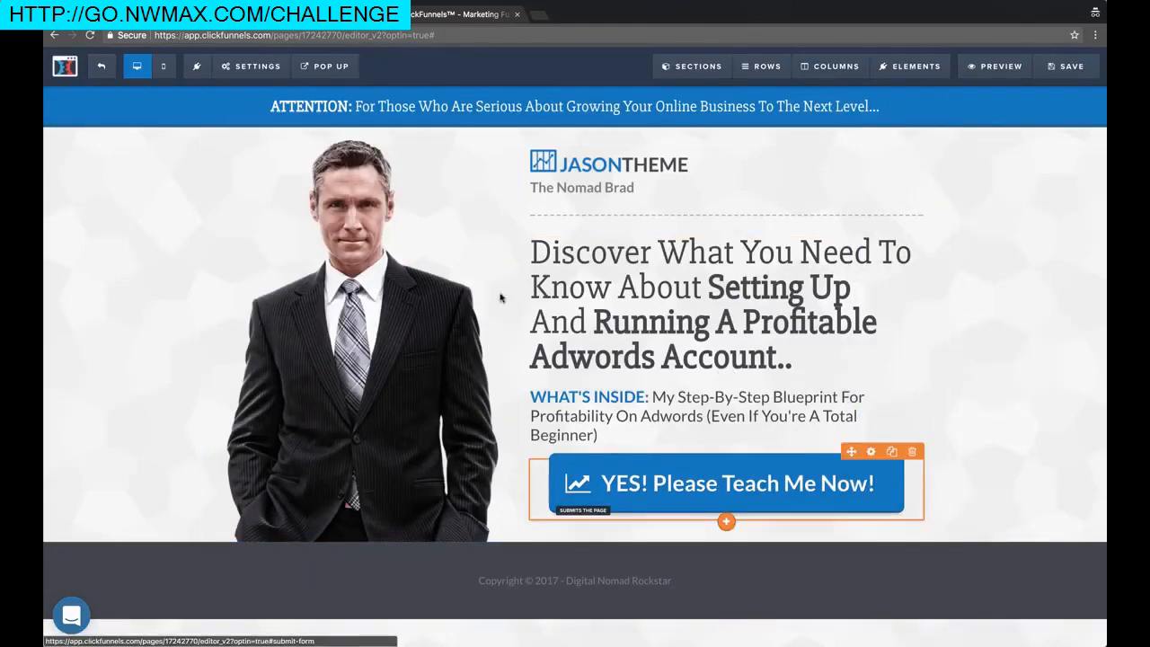
# Save the page with the new integration and preview the opt-in popup
pyautogui.click(1071, 68)
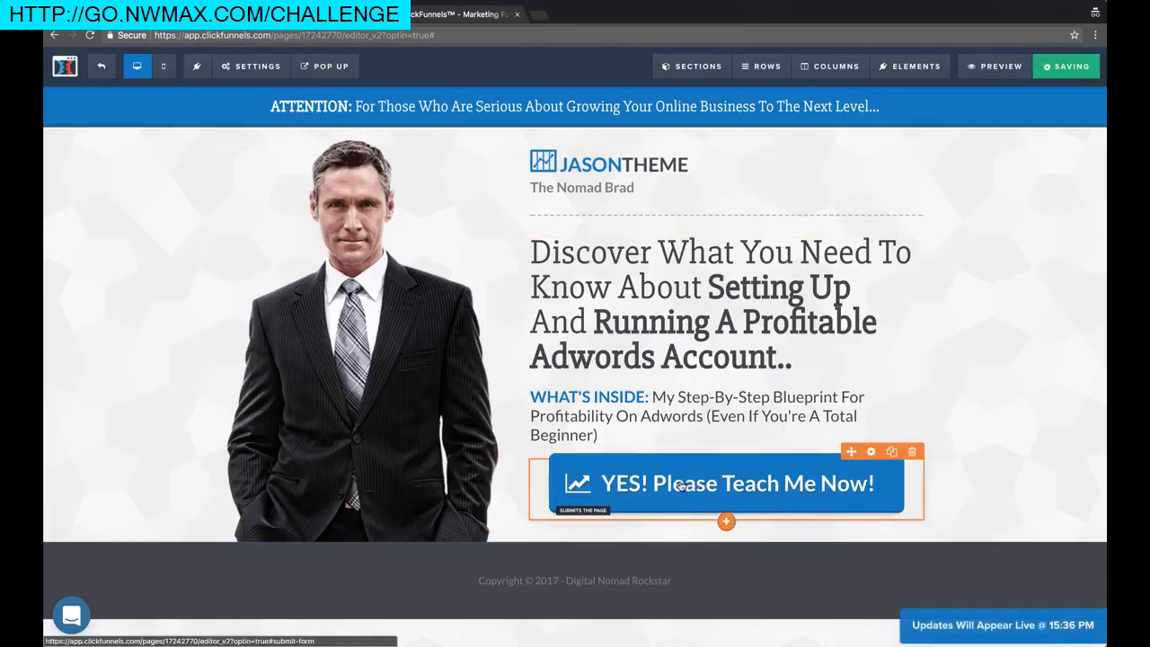
pyautogui.moveTo(324, 66)
pyautogui.click(342, 95)
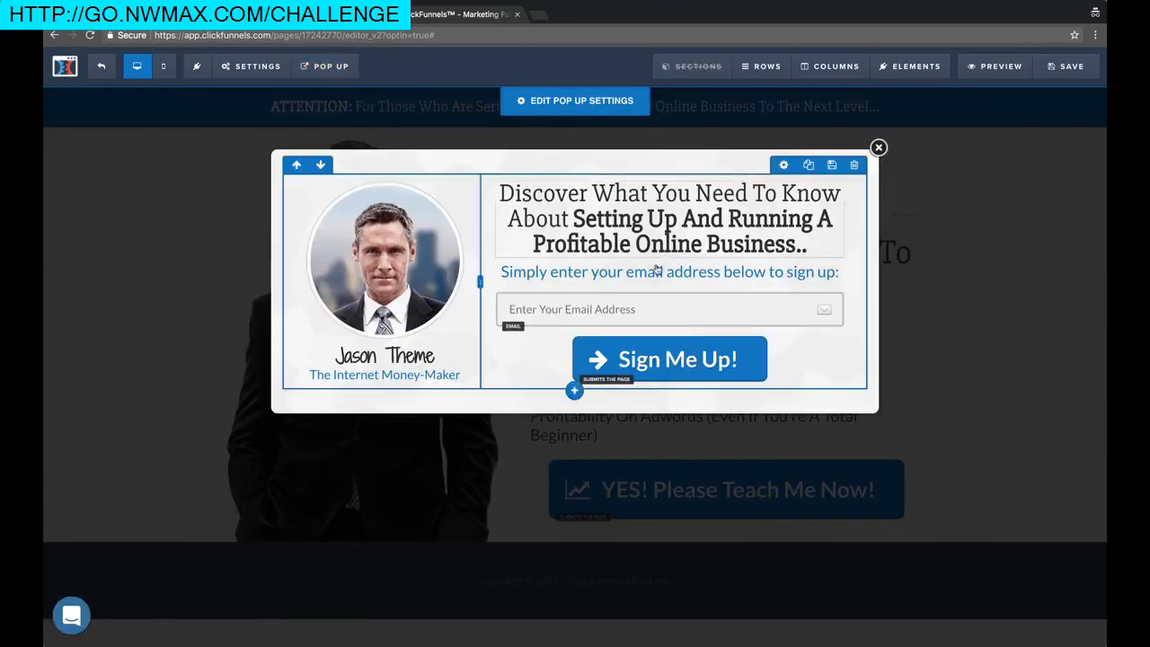
pyautogui.click(757, 517)
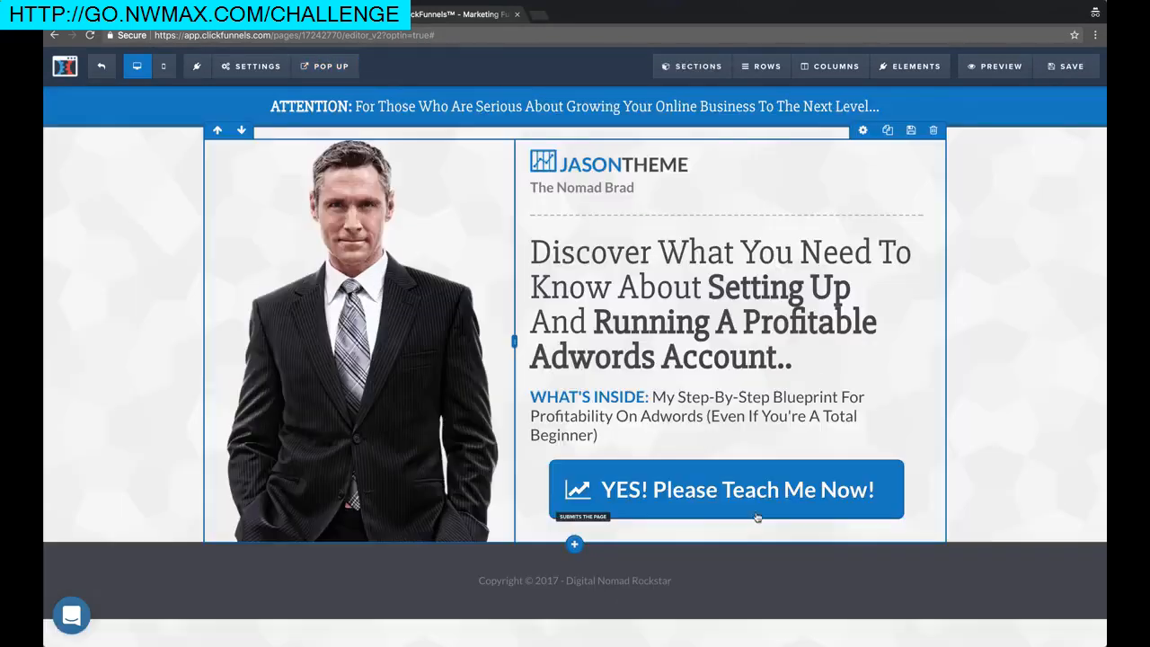
# Set the YES! Please Teach Me Now! button's action to Open The Pop Up and save
pyautogui.click(688, 499)
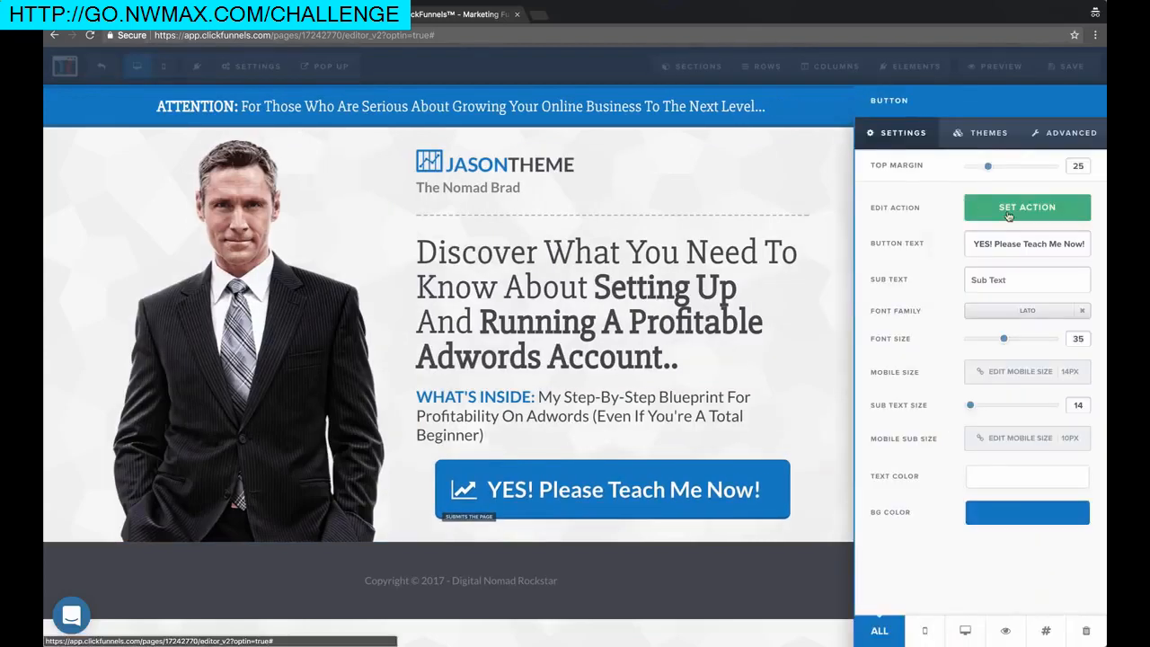
pyautogui.click(1006, 212)
pyautogui.click(940, 167)
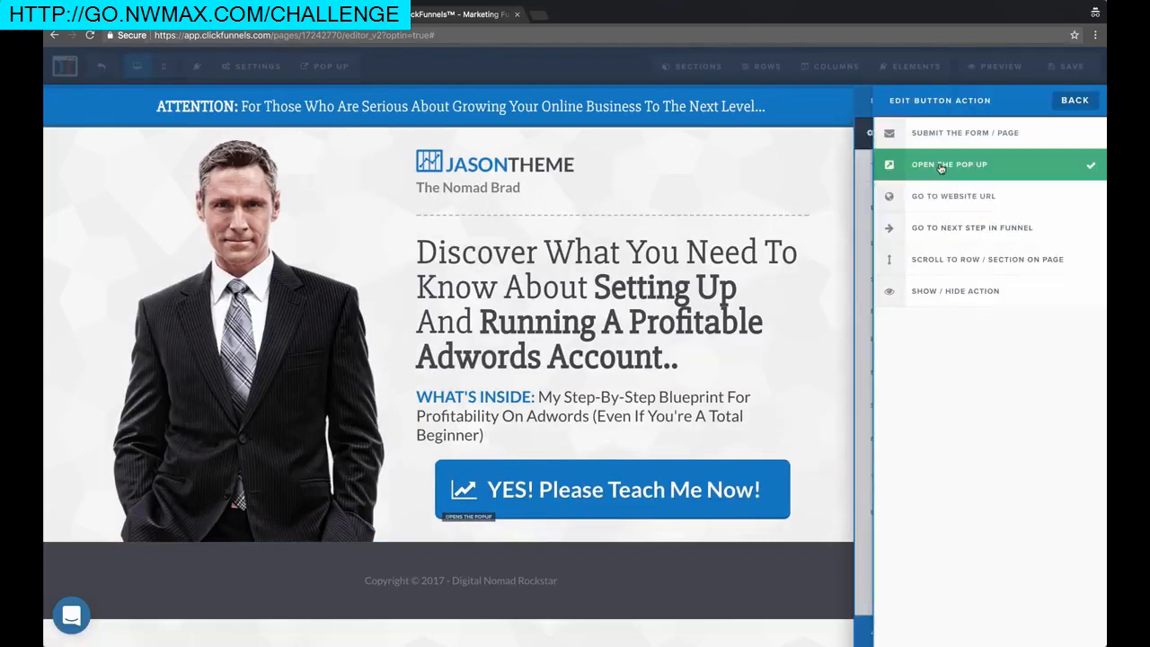
pyautogui.click(631, 177)
pyautogui.click(623, 177)
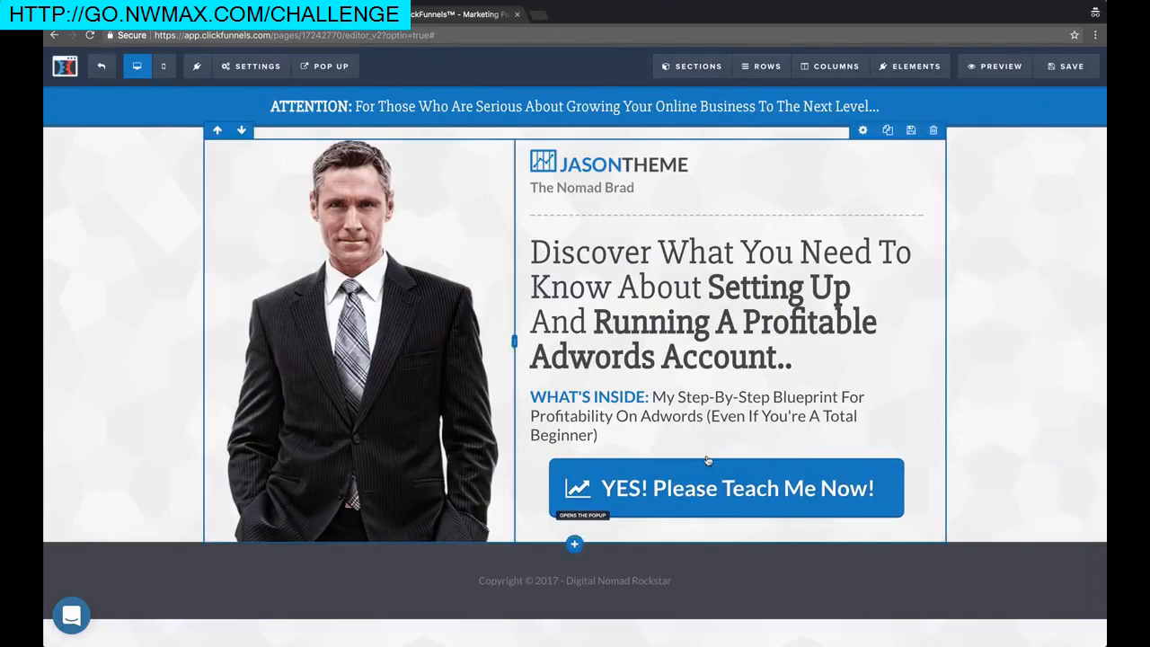
pyautogui.click(1063, 70)
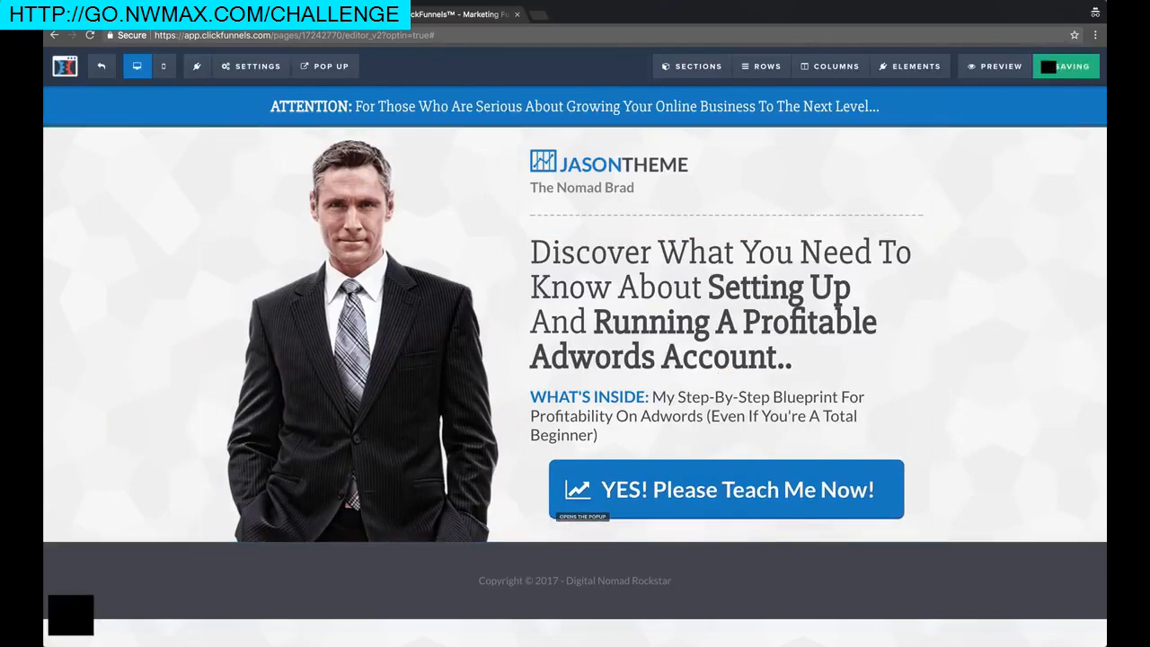
pyautogui.click(324, 68)
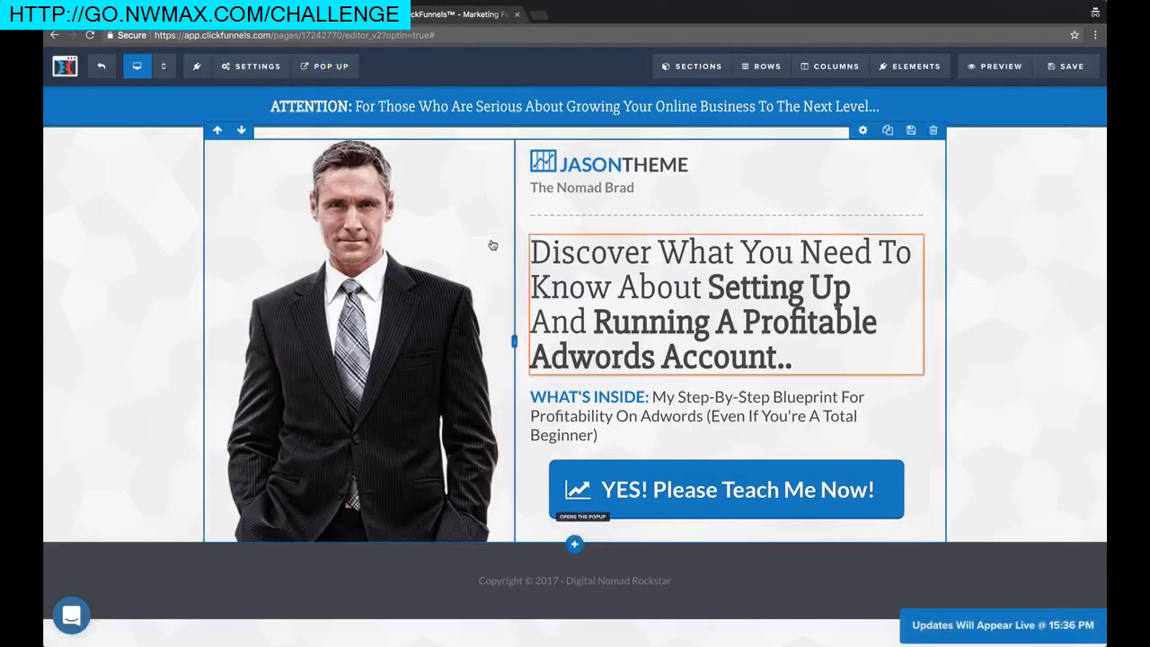
# Replace 'Online Business' in the popup headline with 'Adwords Account (Even If You're A Total Beginner)'
pyautogui.moveTo(314, 67)
pyautogui.click(350, 94)
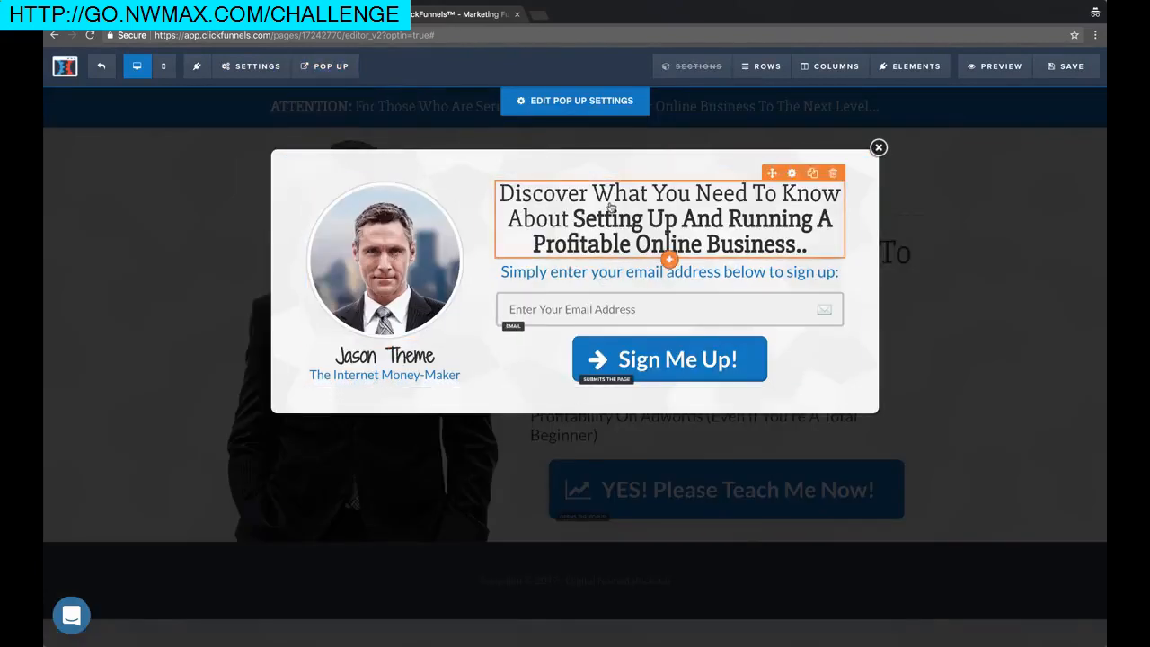
pyautogui.click(798, 206)
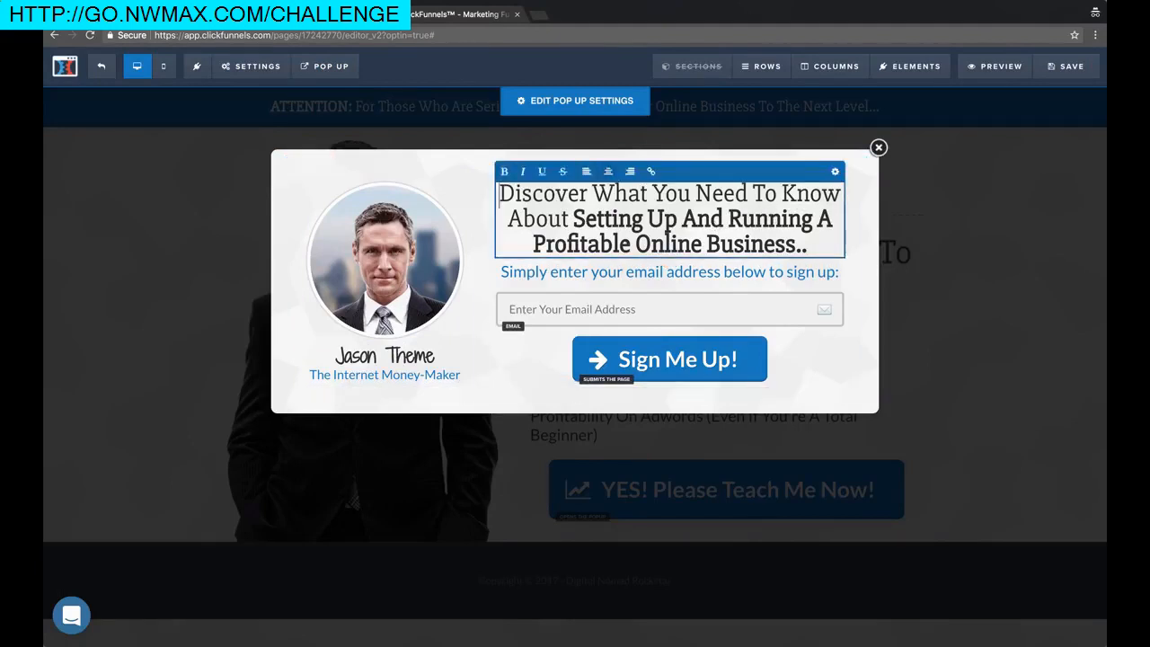
pyautogui.moveTo(635, 243); pyautogui.dragTo(794, 244)
pyautogui.write('Adwords ')
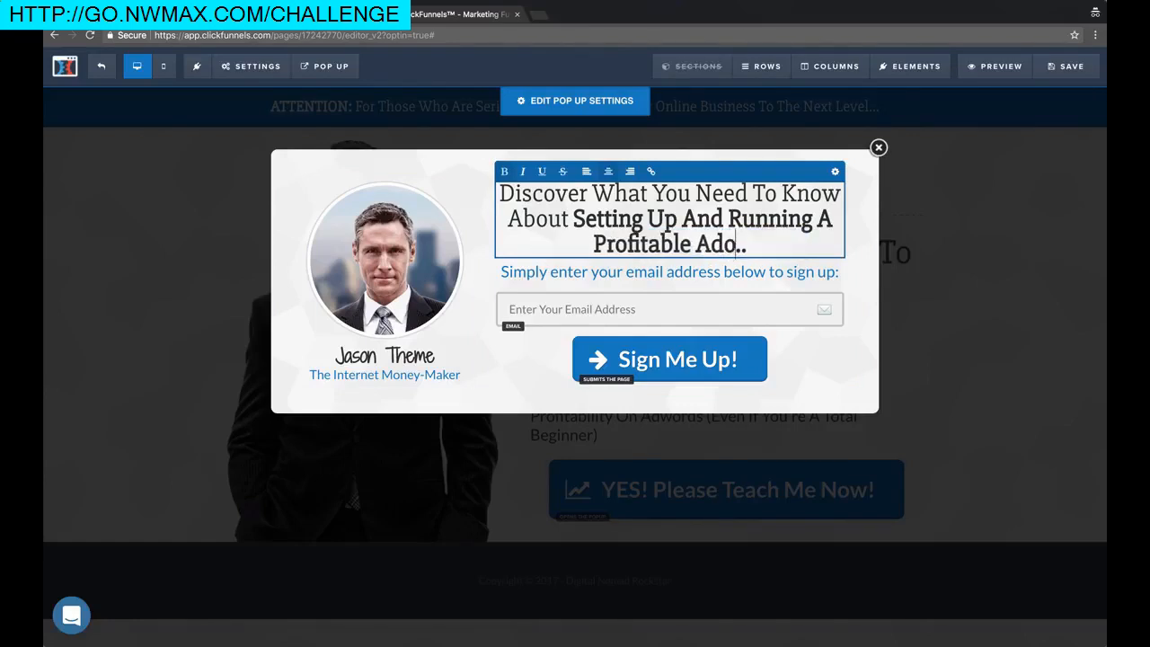
pyautogui.write("Account (Even If You're A Total Beginner)")
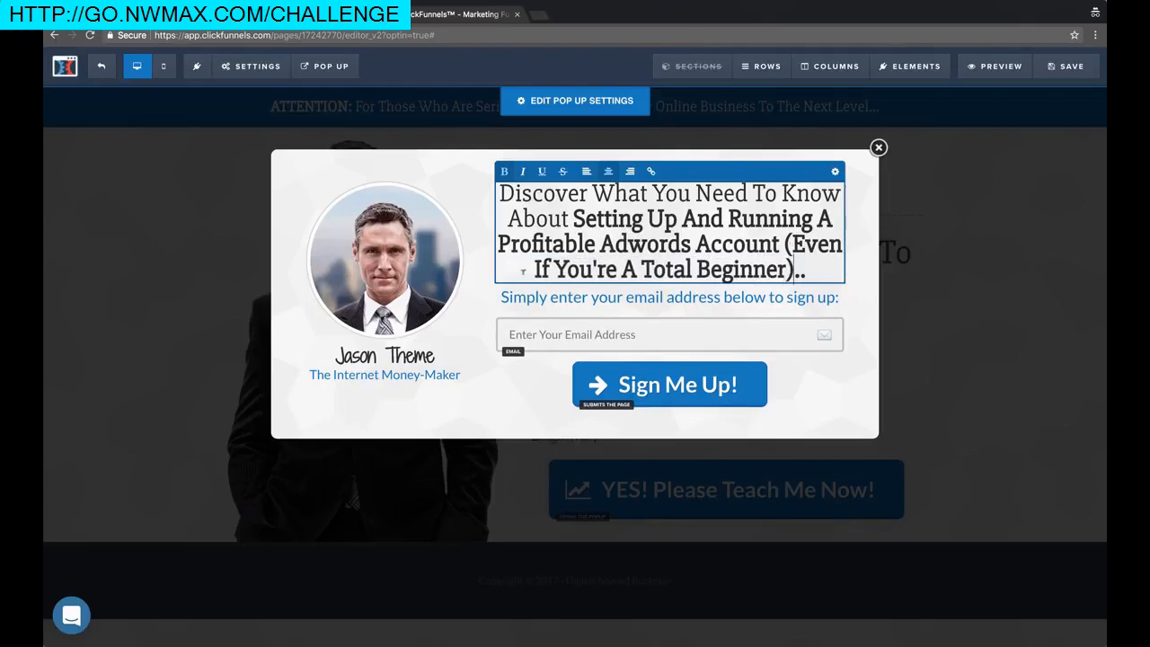
pyautogui.click(663, 309)
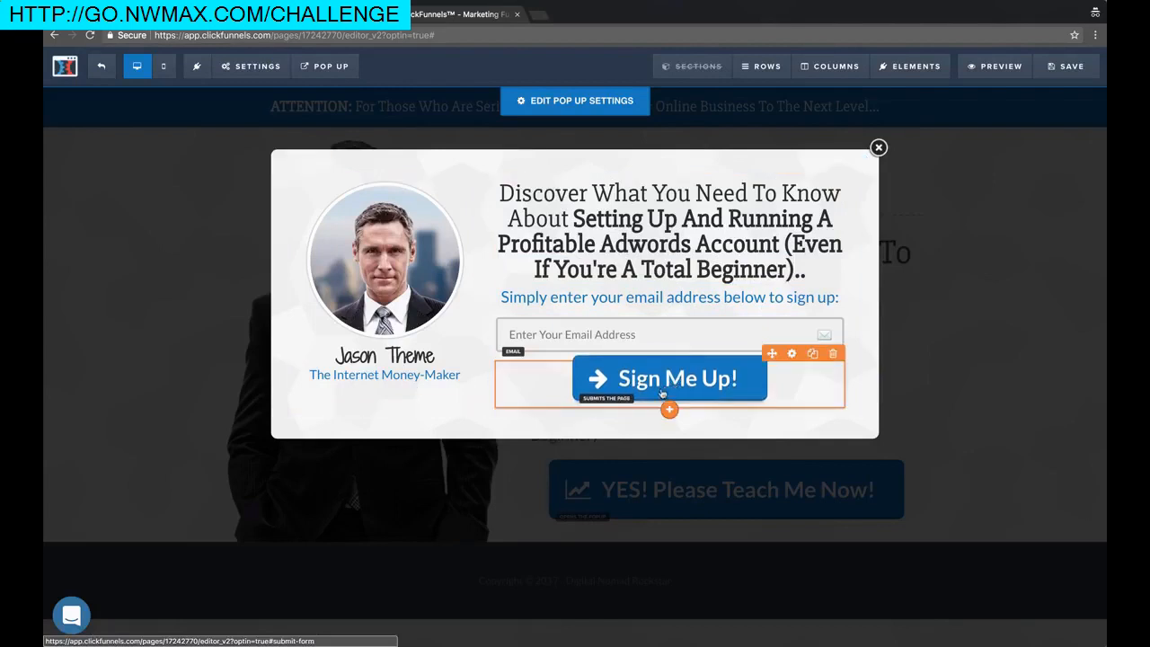
pyautogui.click(396, 375)
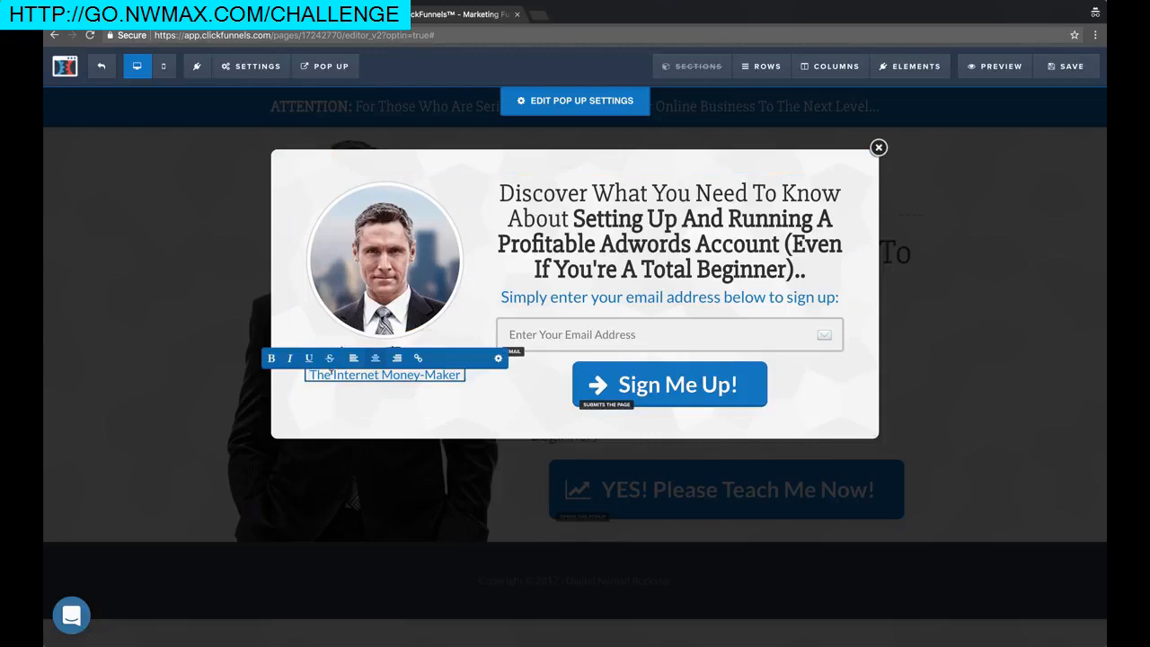
# Replace 'Internet Money-Maker' in the popup subtitle with the author's nickname
pyautogui.moveTo(333, 373); pyautogui.dragTo(475, 382)
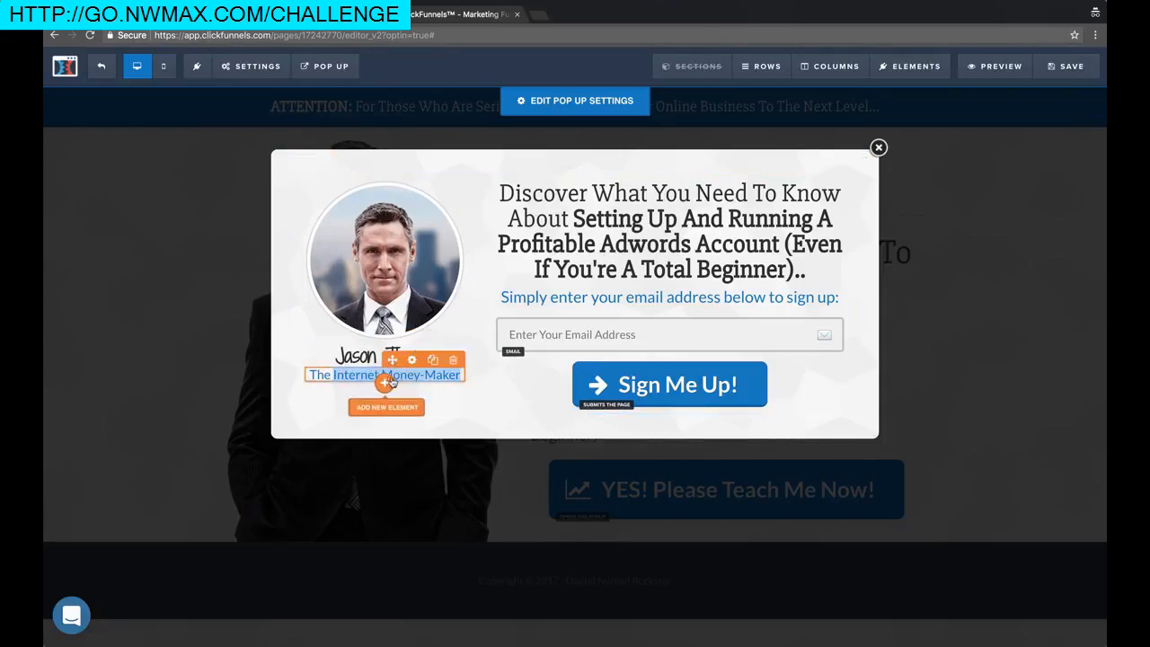
pyautogui.click(386, 406)
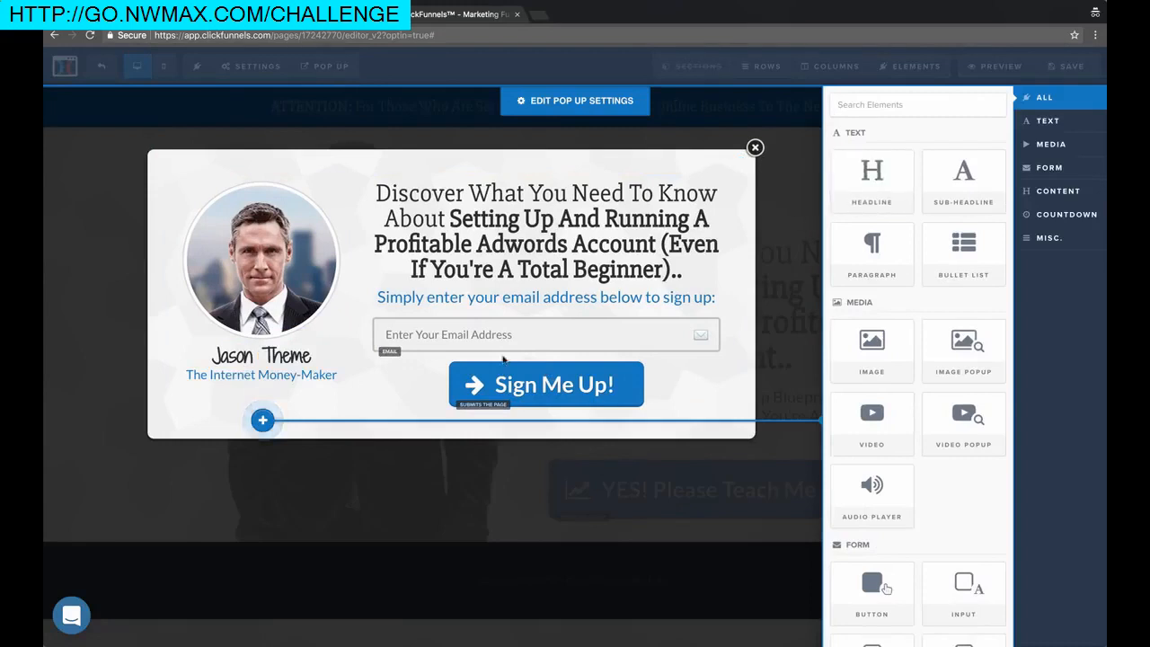
pyautogui.click(505, 359)
pyautogui.click(332, 373)
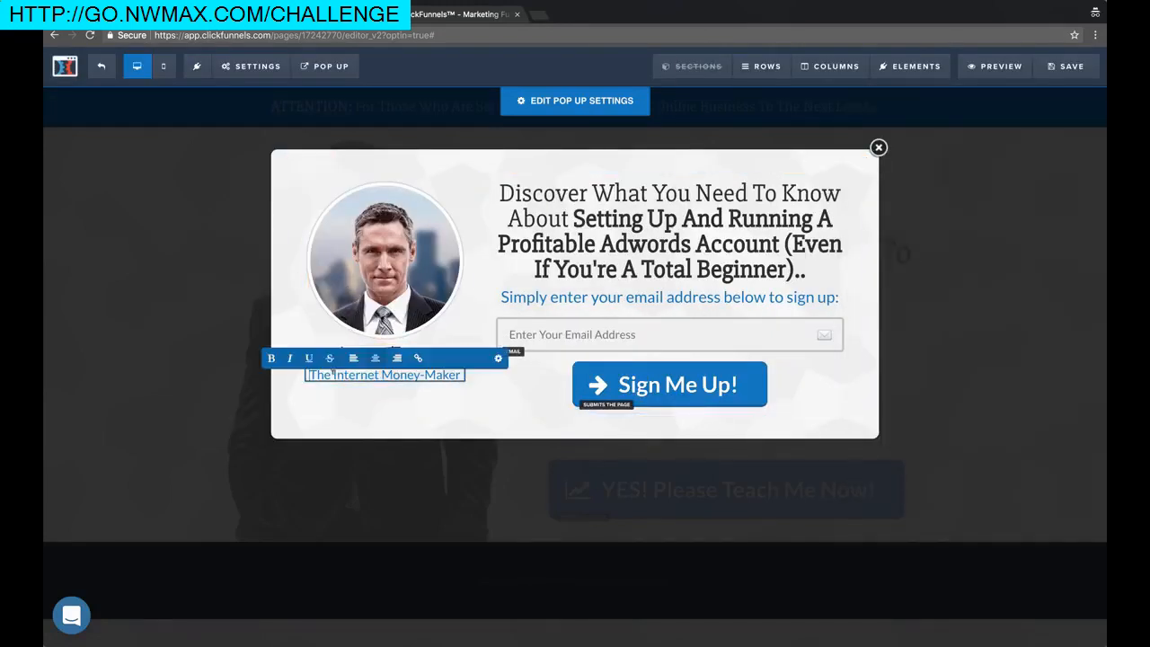
pyautogui.moveTo(334, 373); pyautogui.dragTo(458, 373)
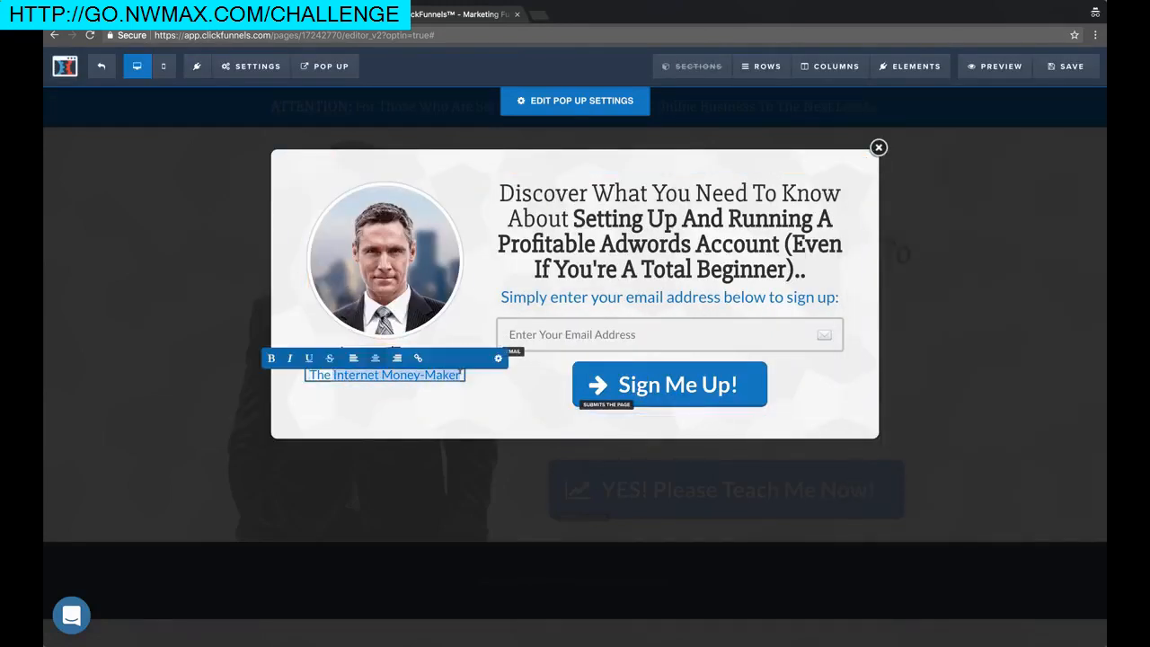
pyautogui.write('Nomad Brad')
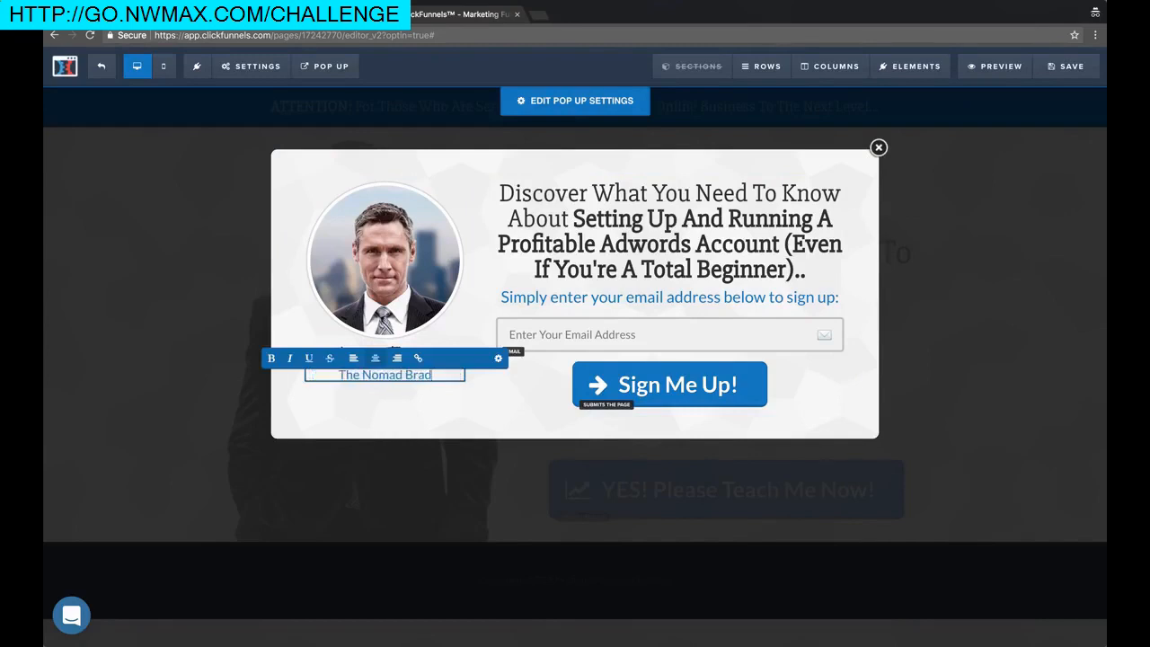
pyautogui.click(281, 259)
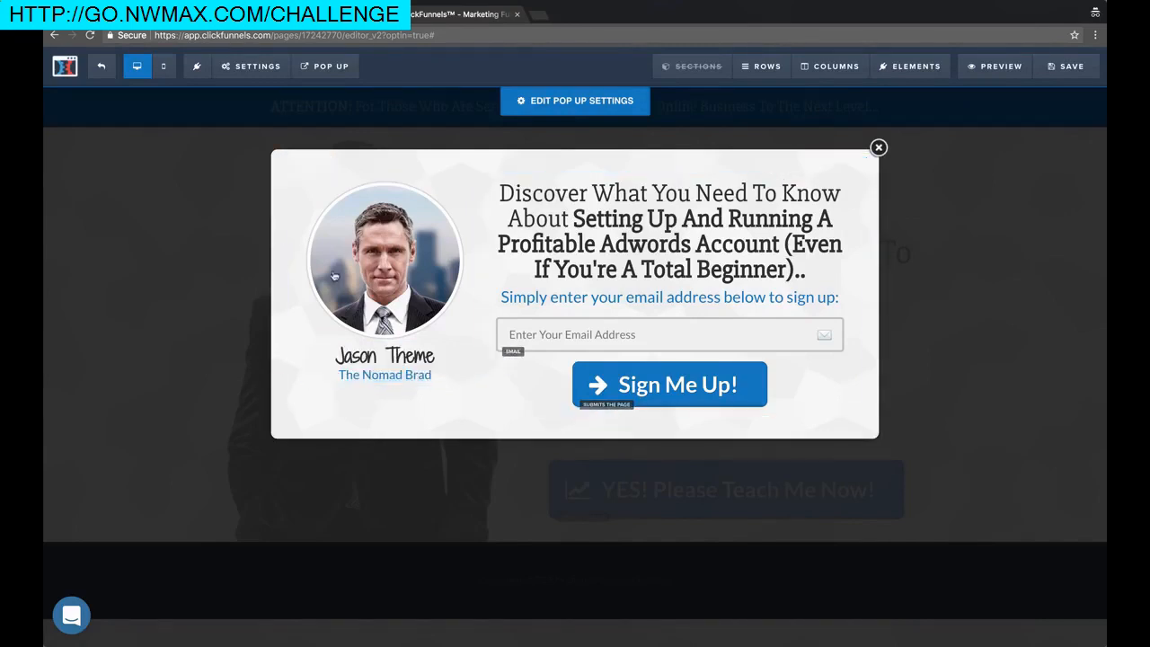
# Replace the popup's presenter name heading with the author's full name and save
pyautogui.click(413, 360)
pyautogui.moveTo(424, 355); pyautogui.dragTo(334, 355)
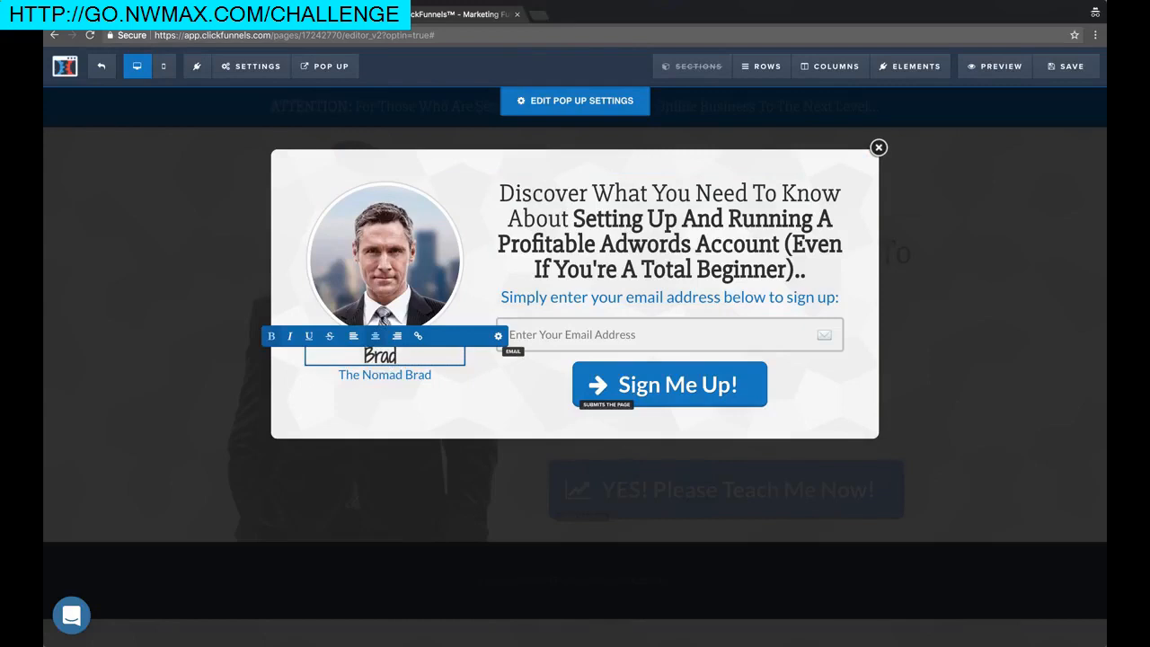
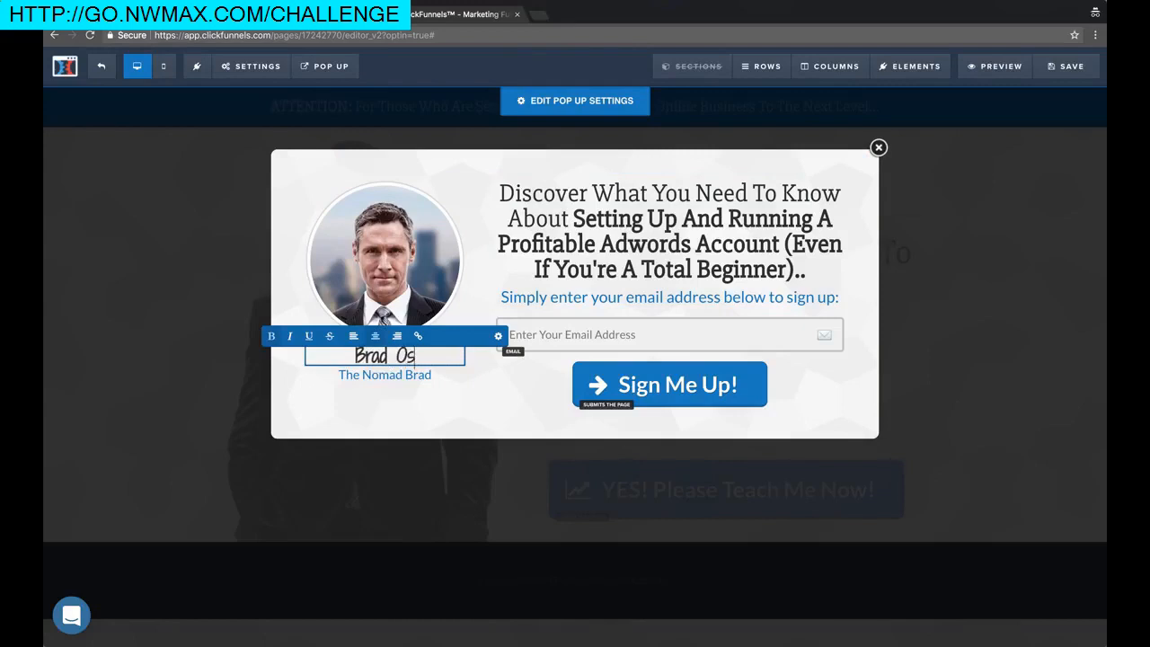
pyautogui.click(303, 191)
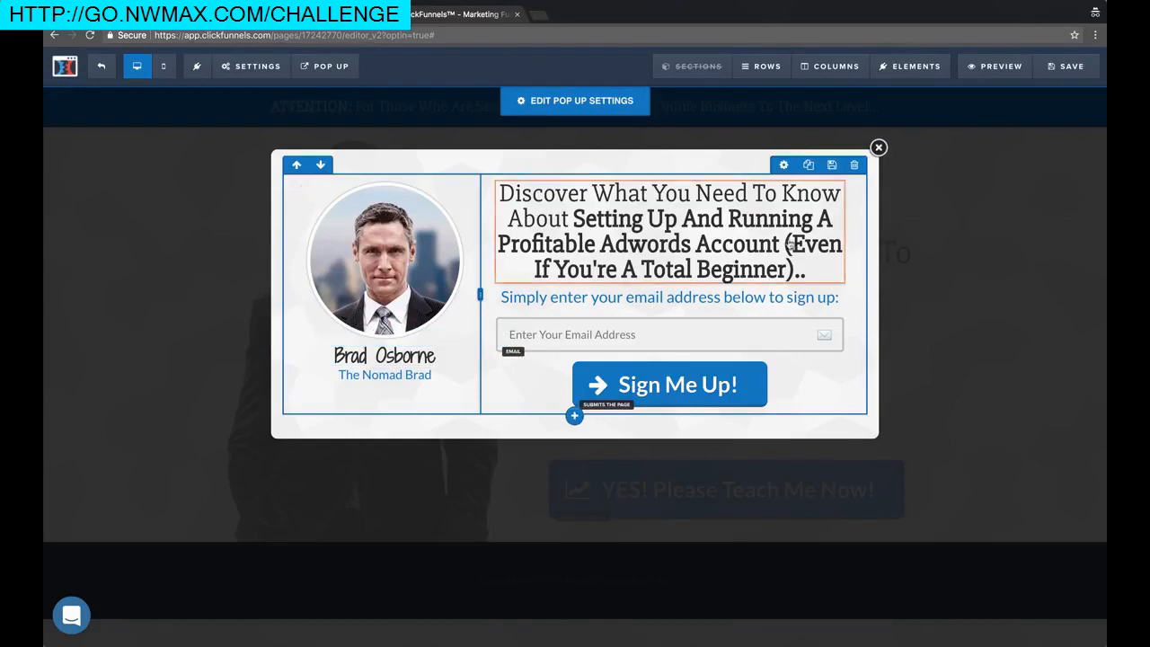
pyautogui.click(1057, 77)
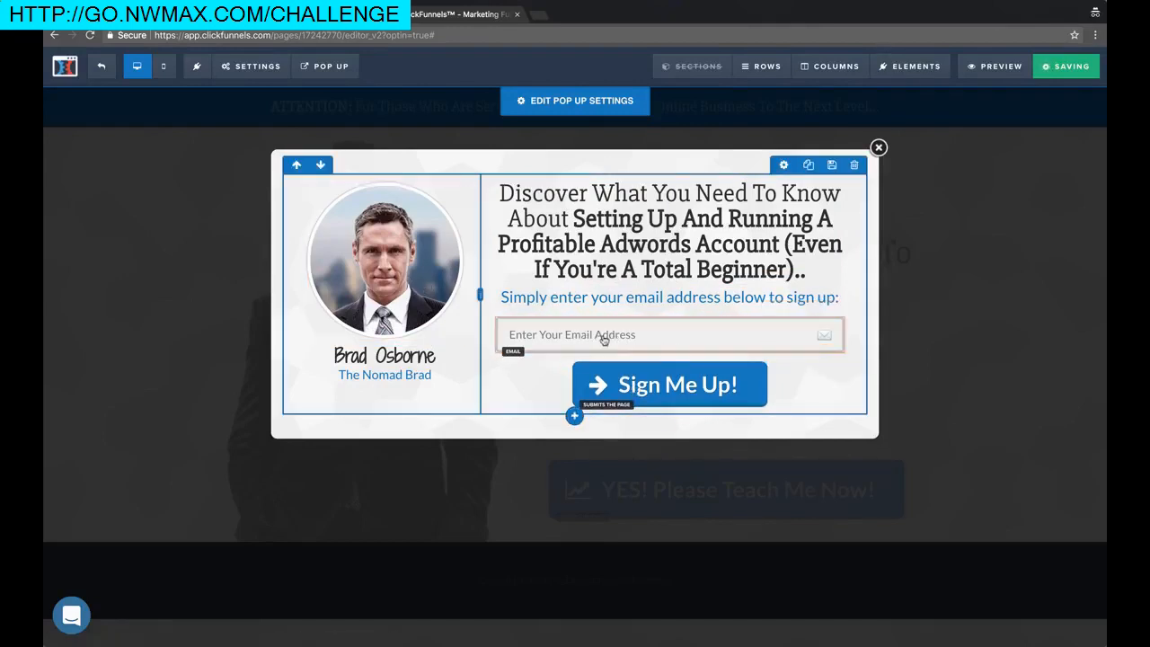
# Open the popup profile image's settings, then close them
pyautogui.click(390, 275)
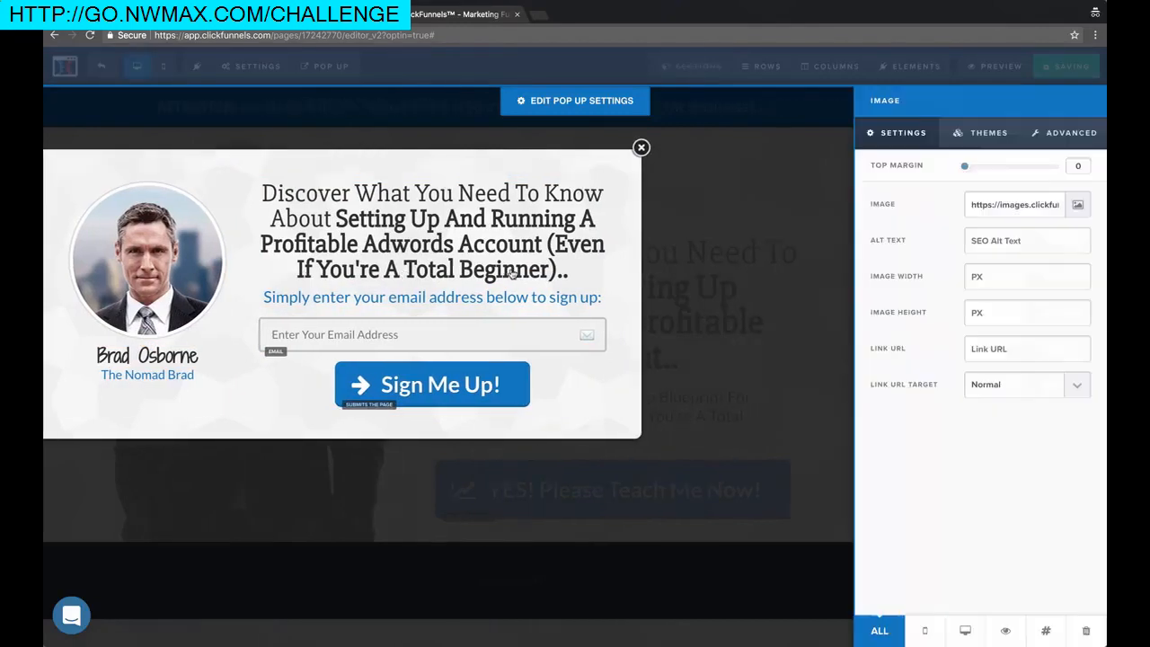
pyautogui.click(721, 176)
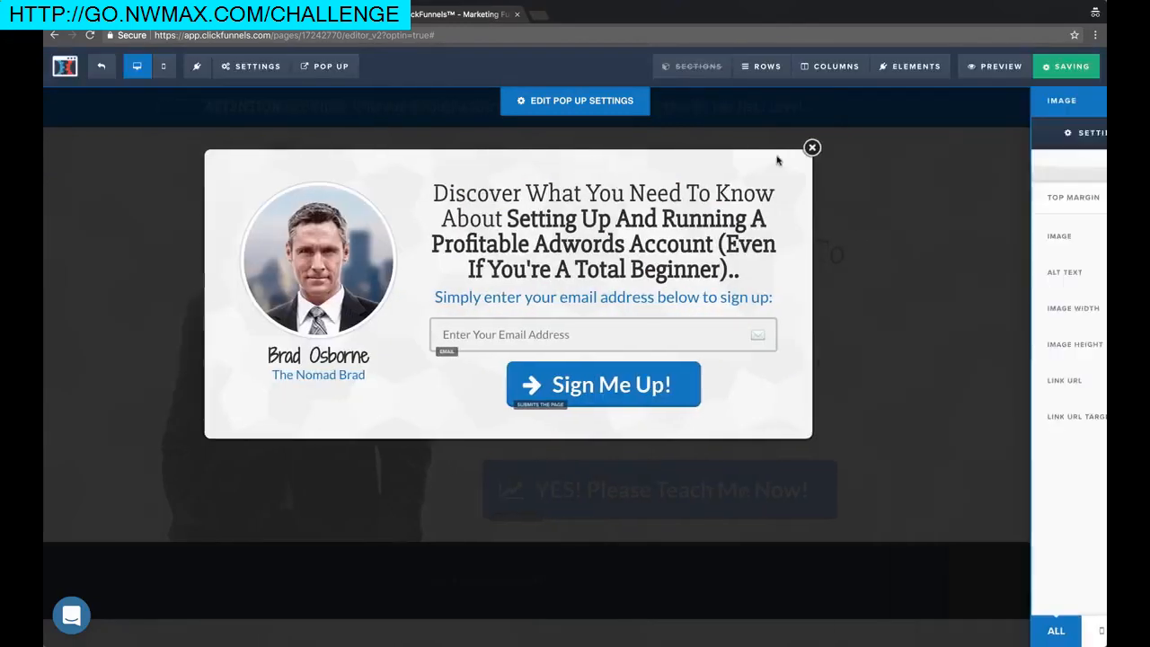
pyautogui.click(536, 1)
# Put the uploaded photo into the popup's profile image, save, and close the popup
pyautogui.click(547, 19)
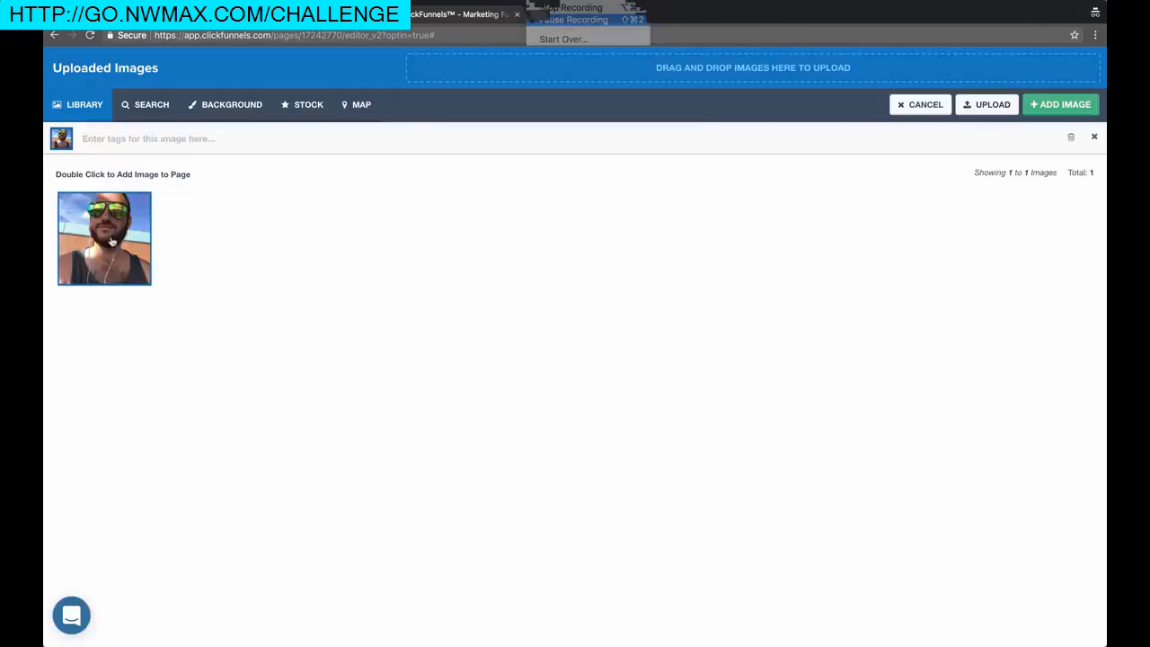
pyautogui.doubleClick(86, 249)
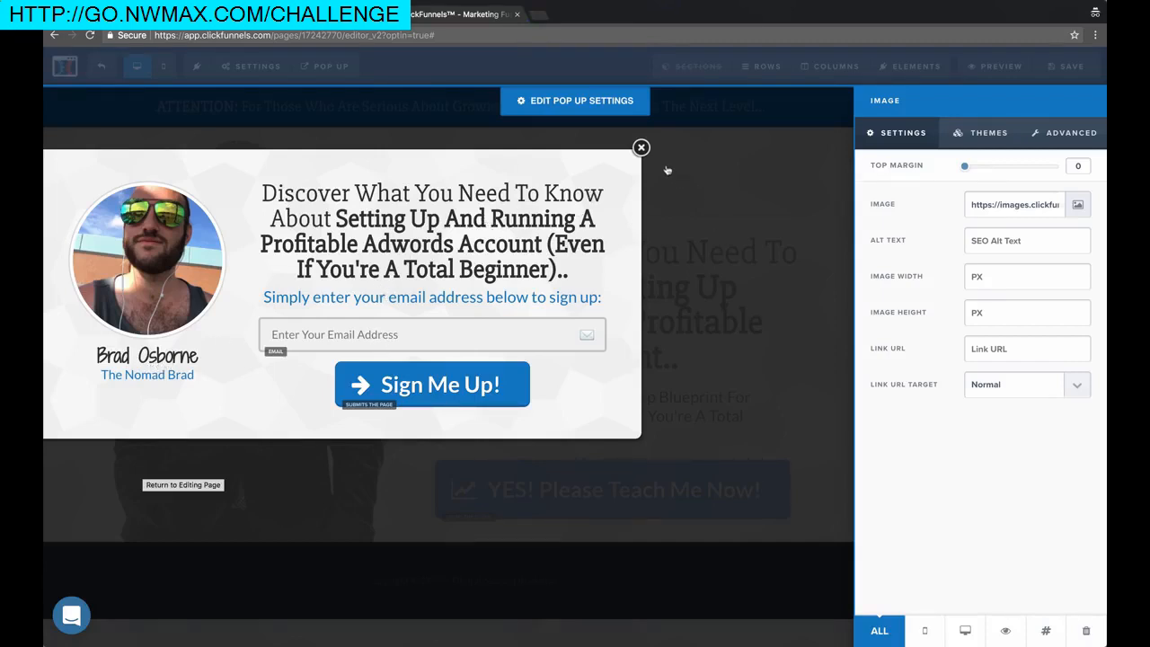
pyautogui.click(791, 177)
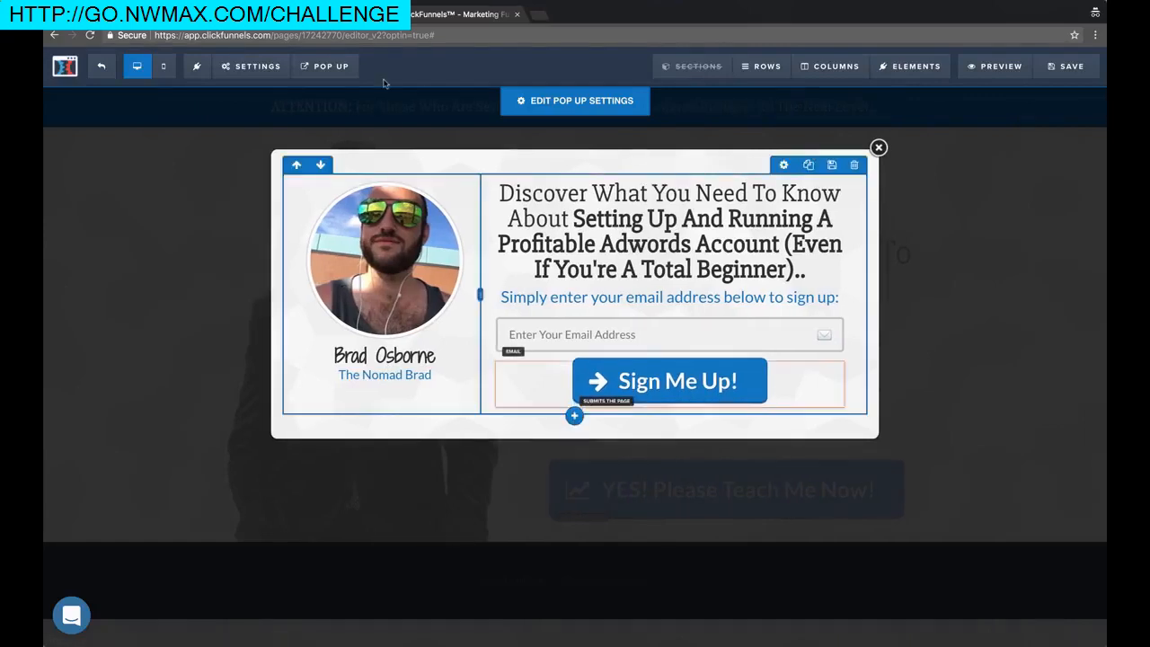
pyautogui.click(1062, 75)
pyautogui.moveTo(323, 73)
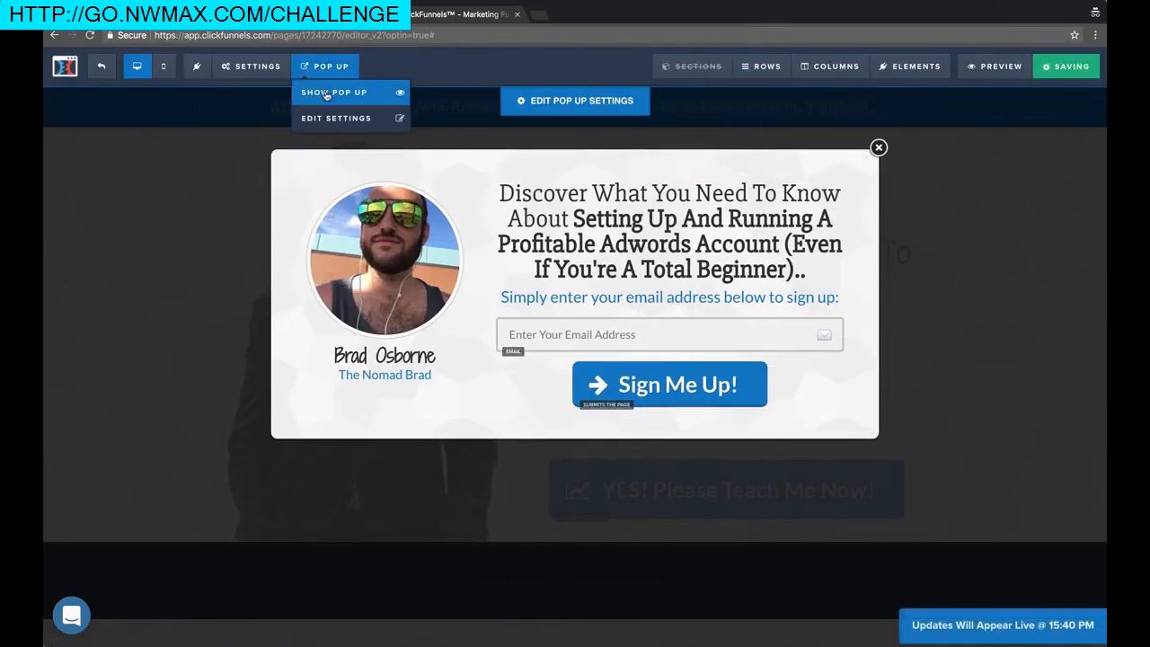
pyautogui.click(880, 148)
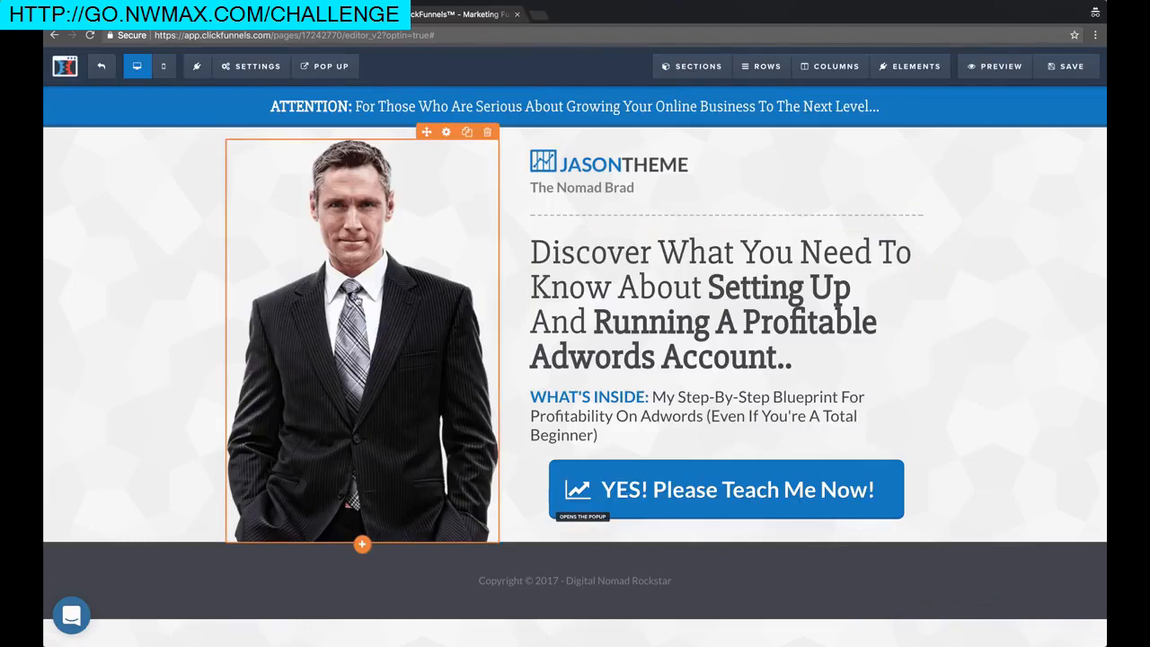
pyautogui.click(351, 295)
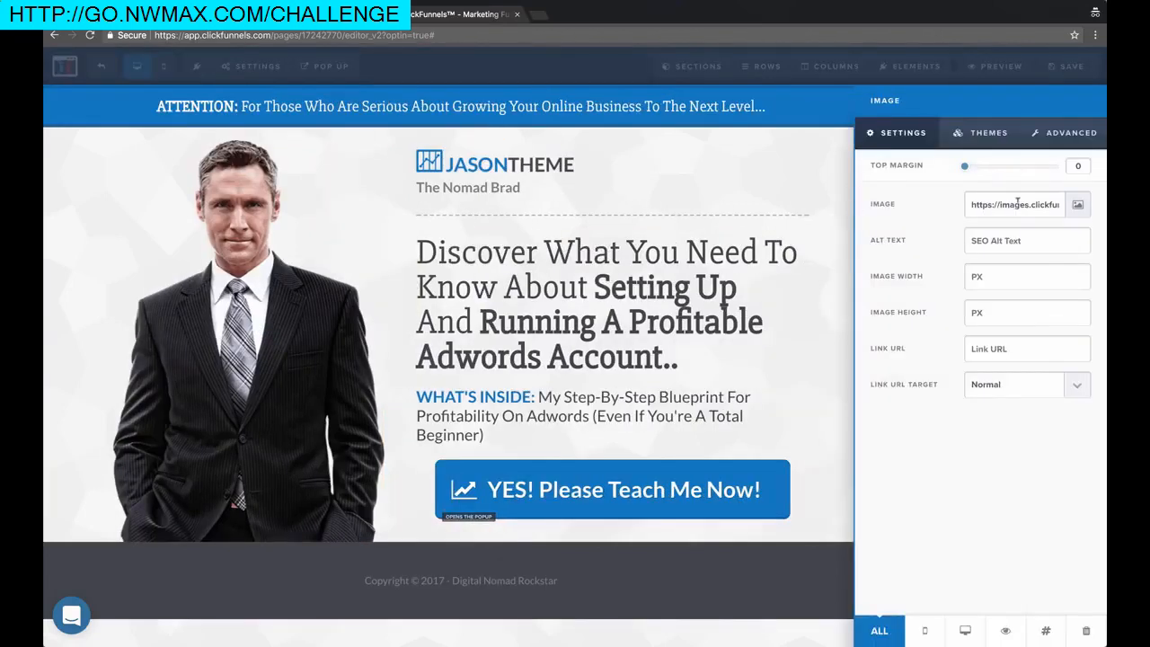
pyautogui.click(47, 316)
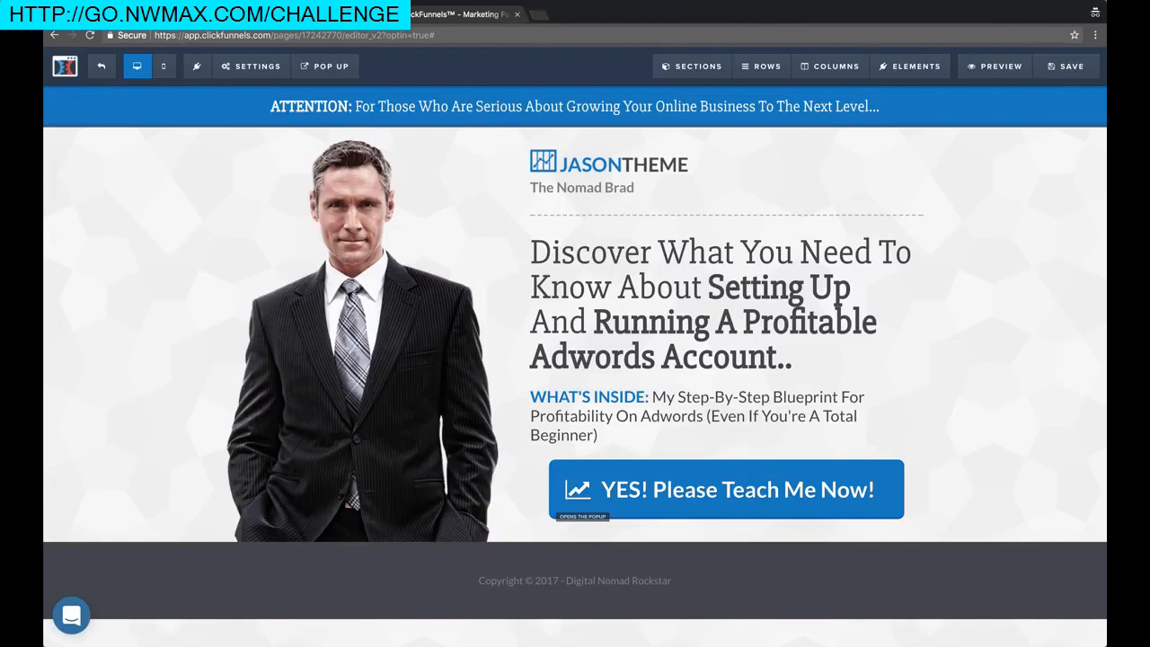
pyautogui.click(537, 16)
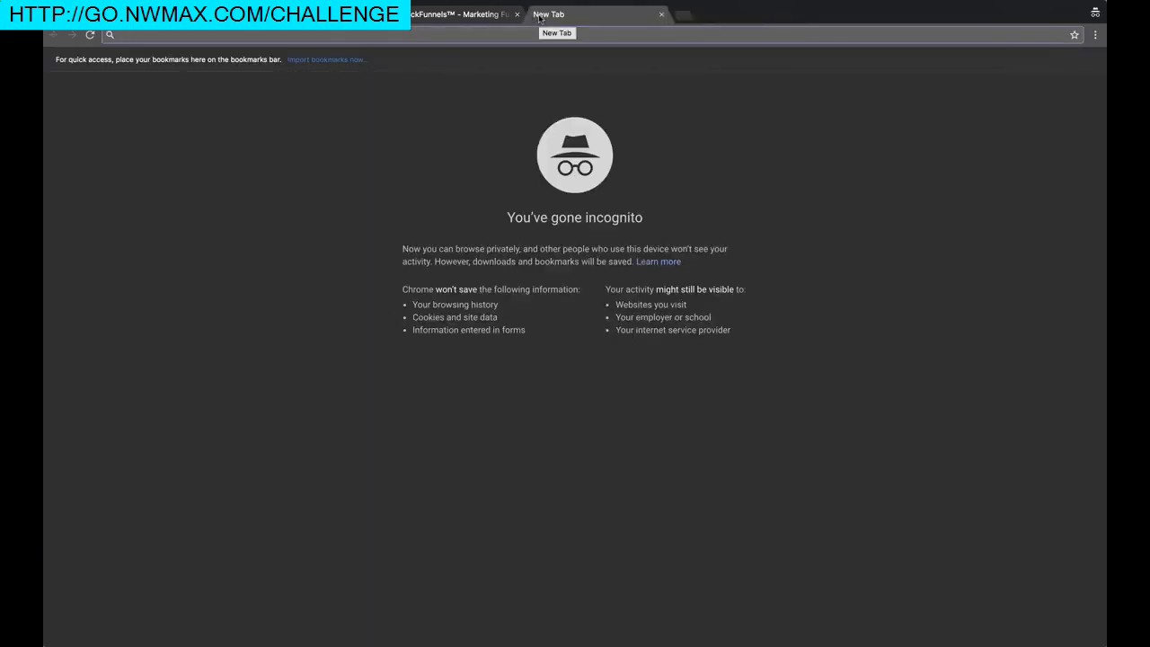
# Choose Wattpad Book Cover from Canva's Create a design page
pyautogui.click(537, 1)
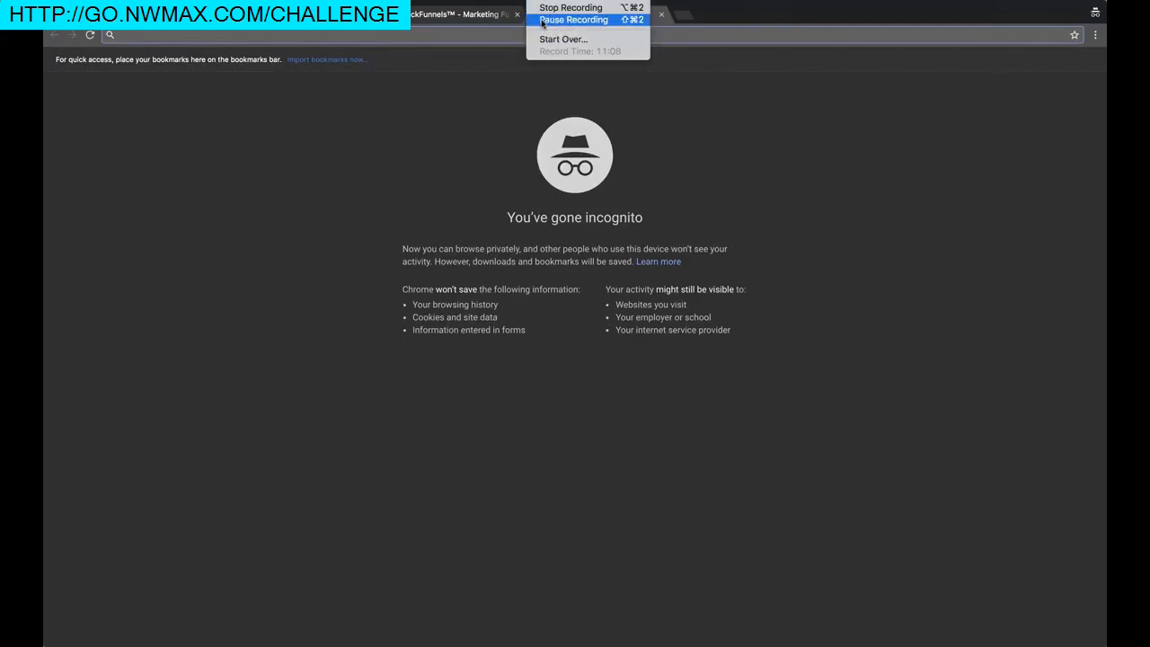
pyautogui.click(542, 20)
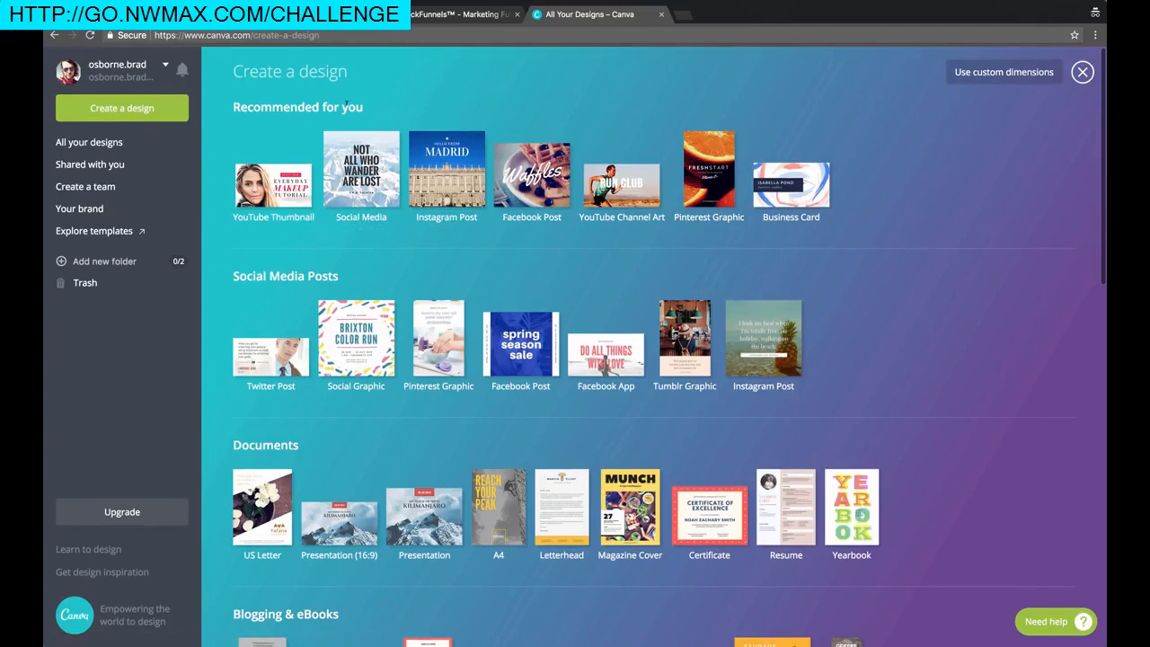
pyautogui.scroll(-2, 431, 216)
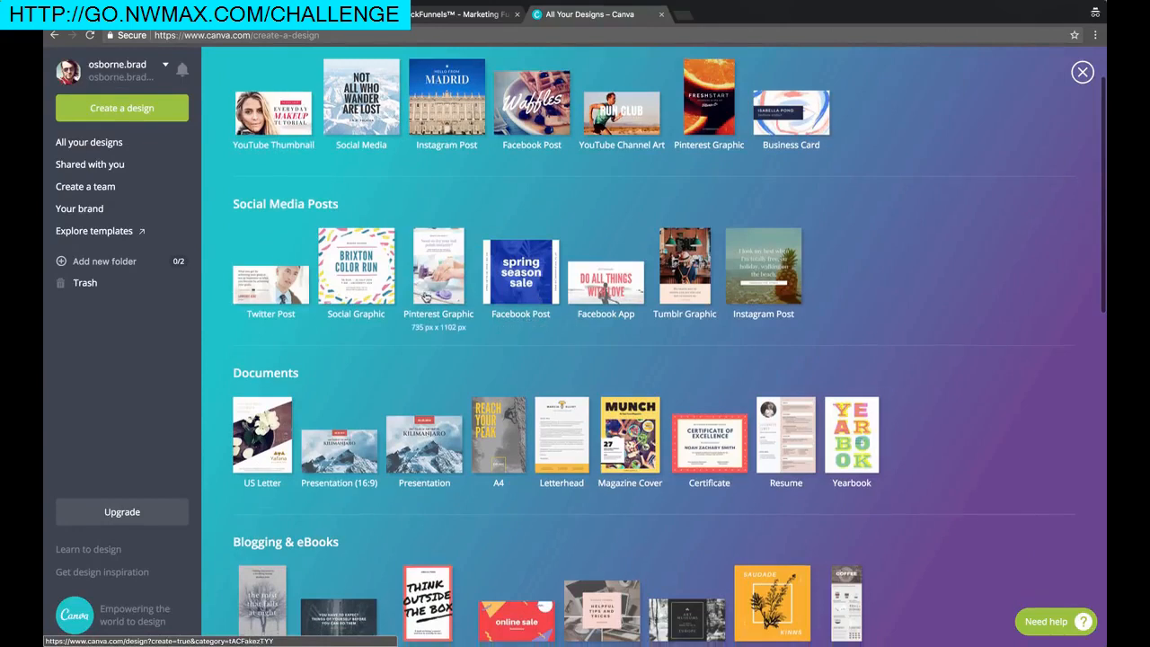
pyautogui.scroll(-3, 596, 185)
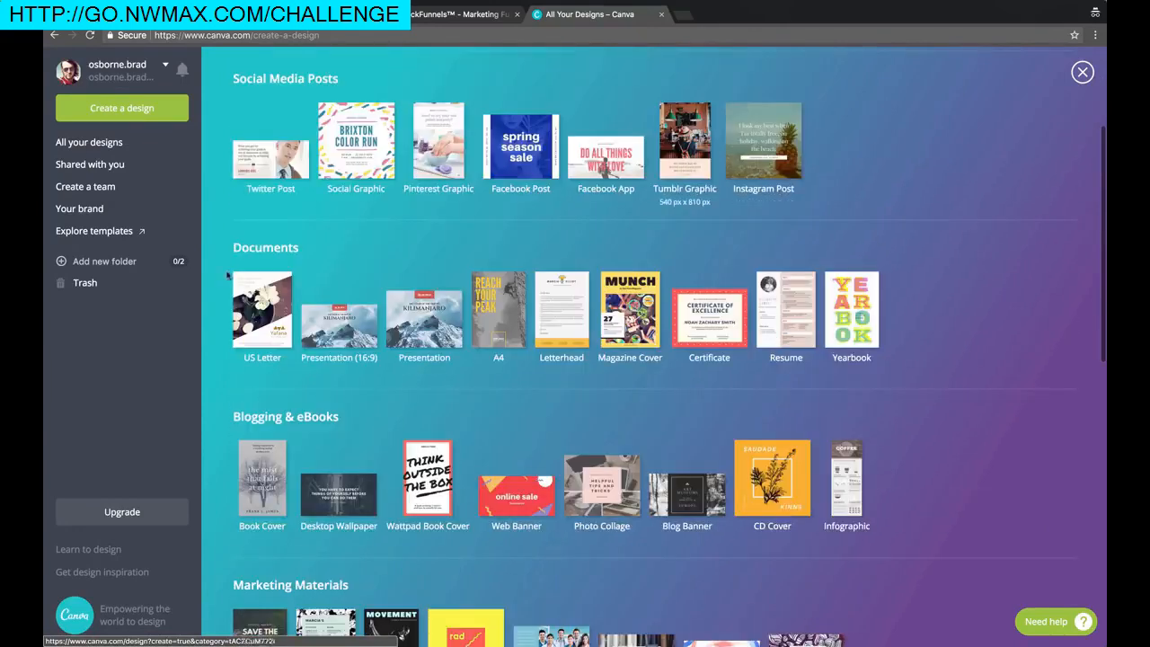
pyautogui.scroll(-3, 377, 360)
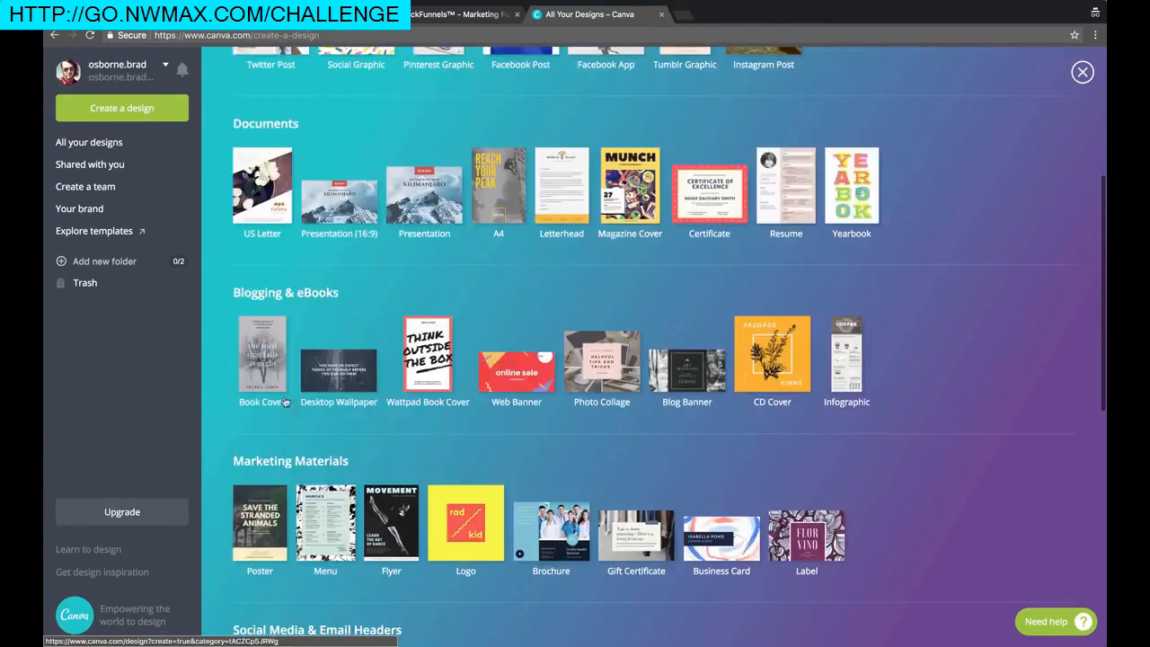
pyautogui.scroll(1, 422, 371)
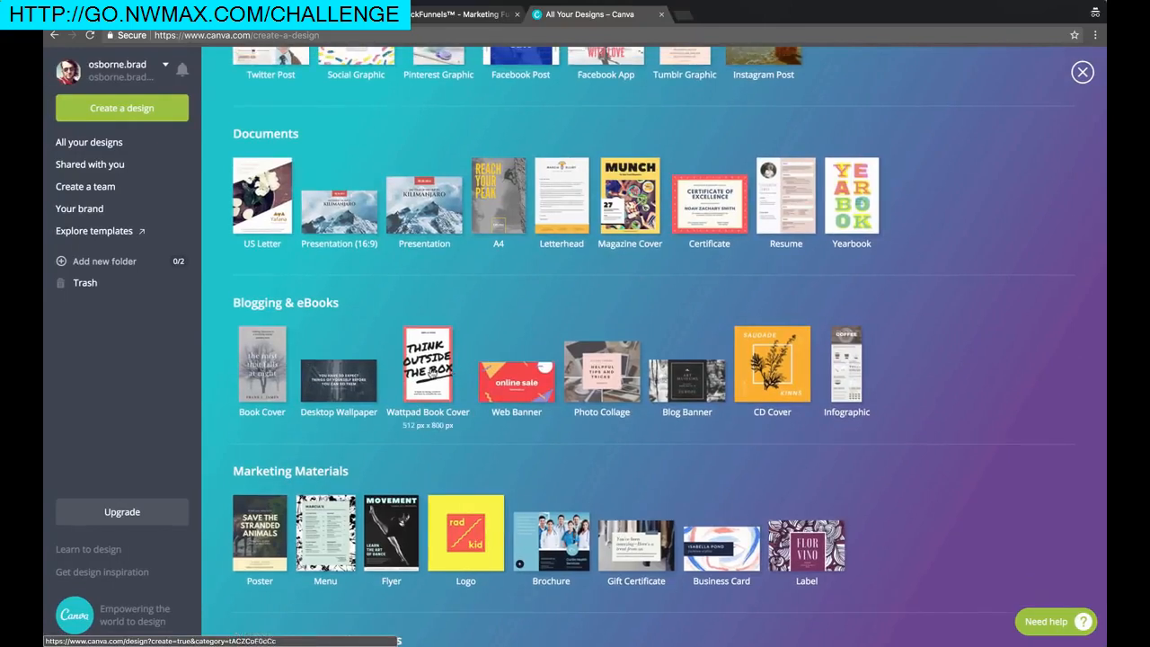
pyautogui.click(430, 372)
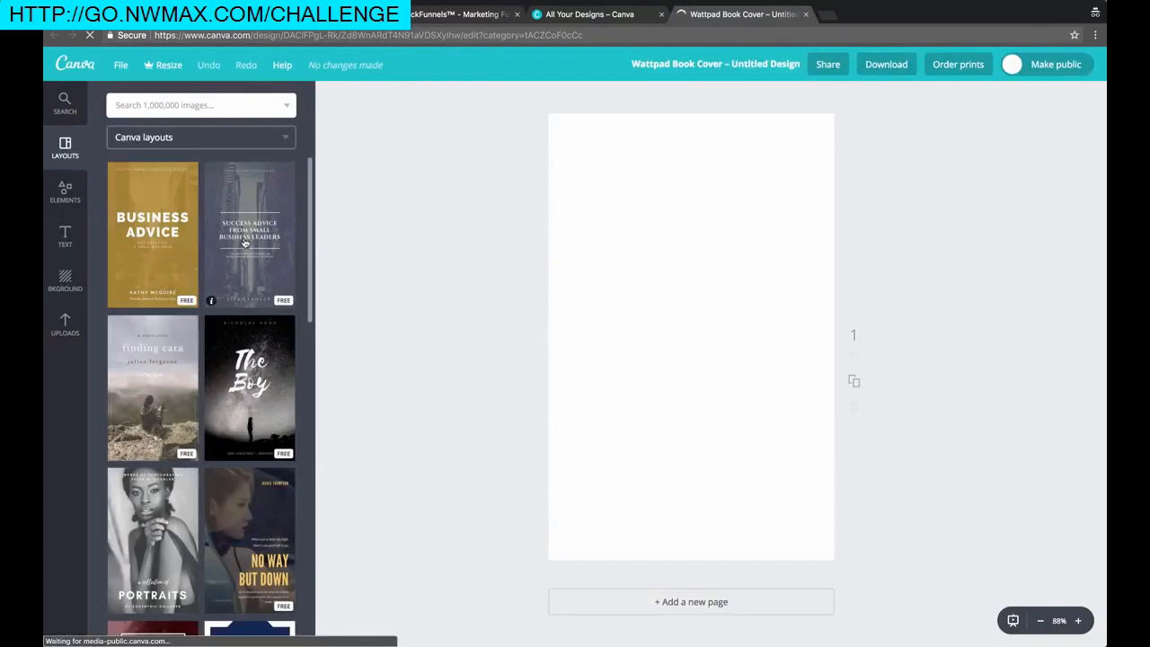
# Apply the Business Advice template to the book cover
pyautogui.scroll(-2, 261, 456)
pyautogui.scroll(-3, 260, 457)
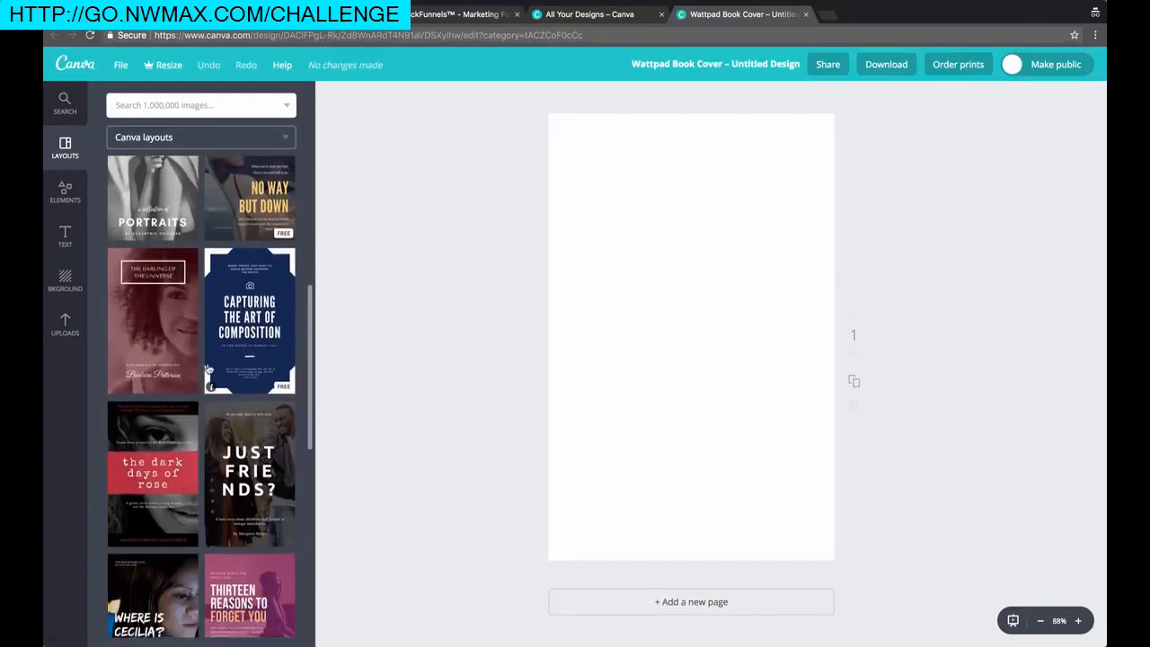
pyautogui.scroll(-7, 208, 368)
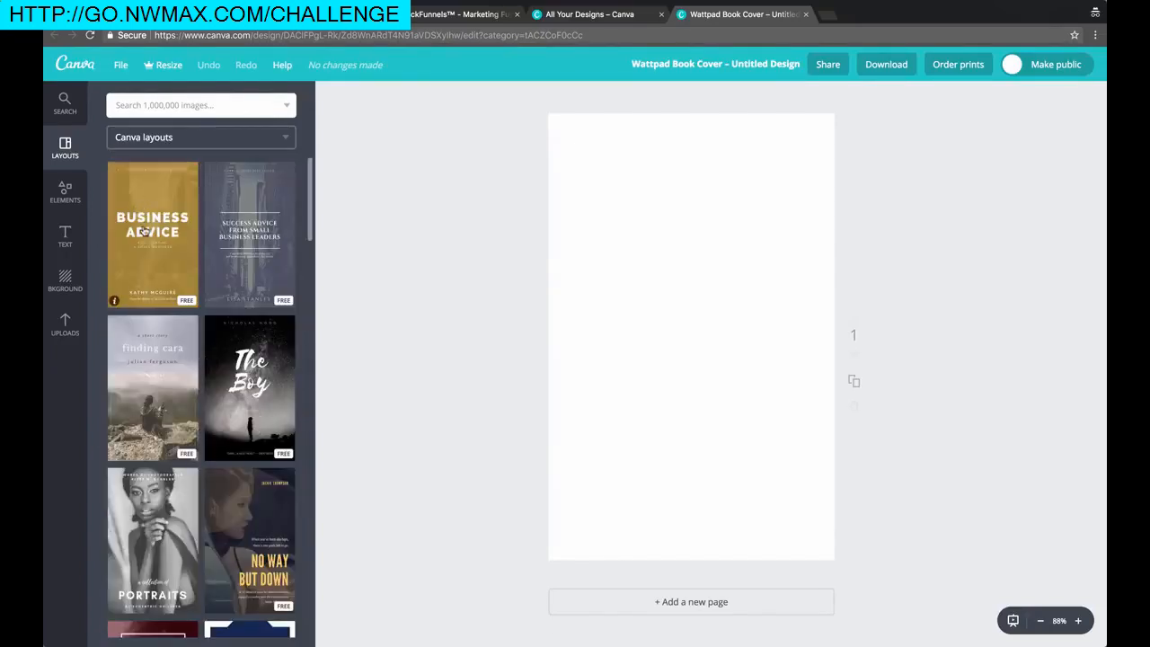
pyautogui.click(145, 229)
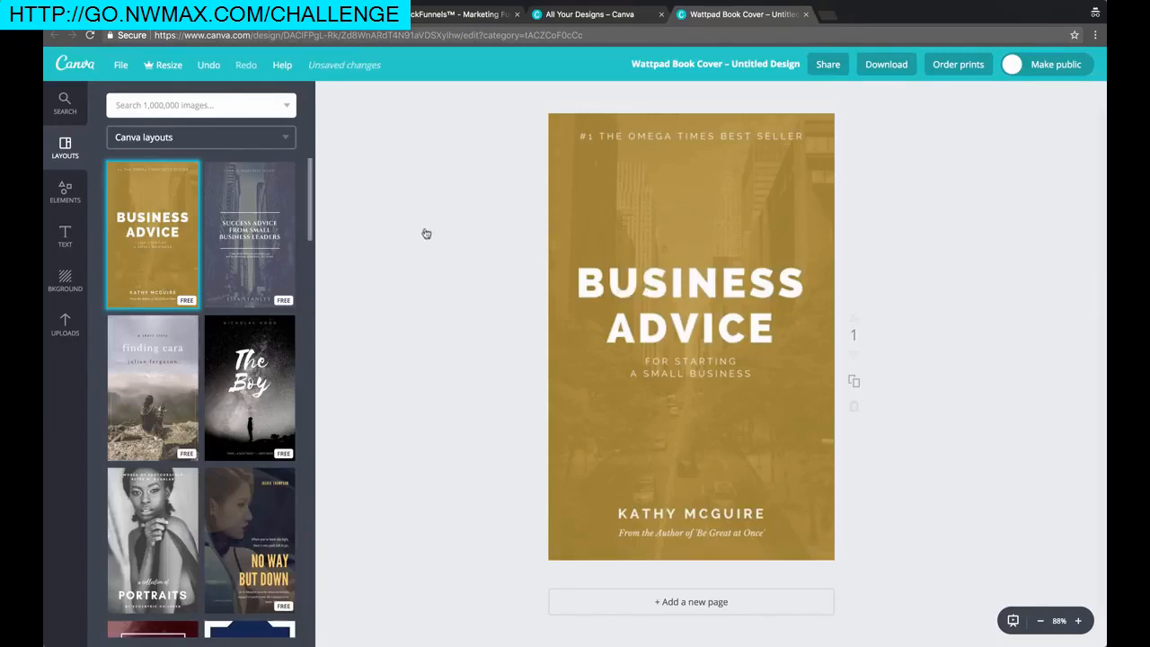
# Change the cover title to 'THE GOOGLE ADWORDS BOOTCAMP'
pyautogui.click(634, 133)
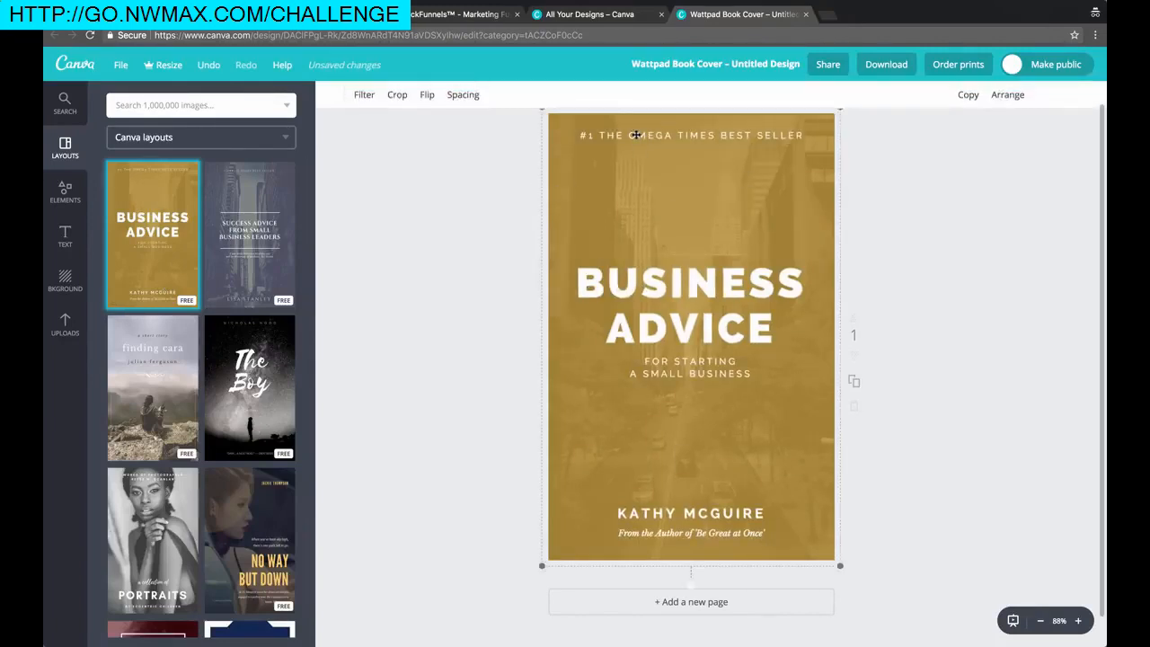
pyautogui.doubleClick(634, 134)
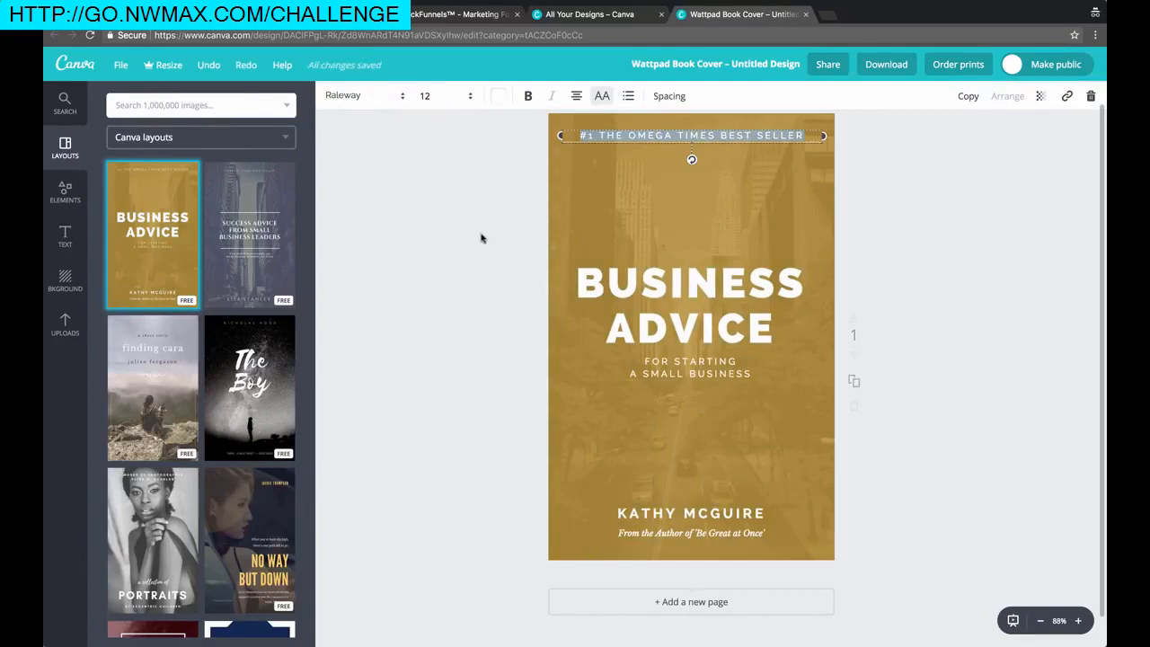
pyautogui.click(721, 299)
pyautogui.doubleClick(720, 299)
pyautogui.write('THE GOOGL')
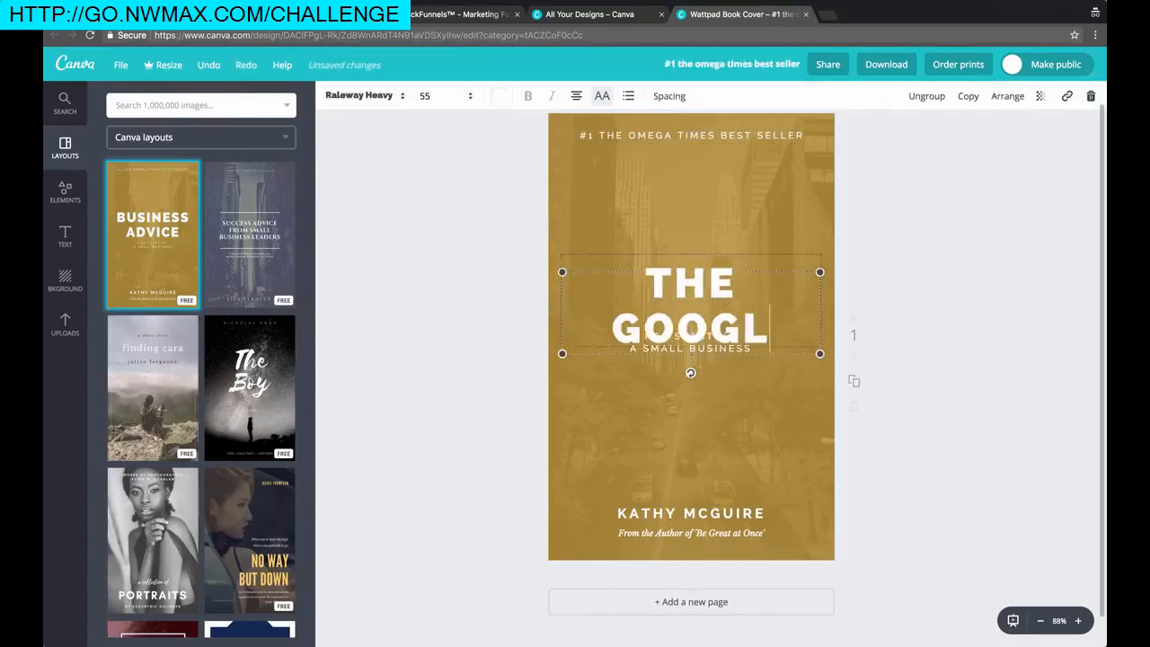
pyautogui.write('E ADWORDS')
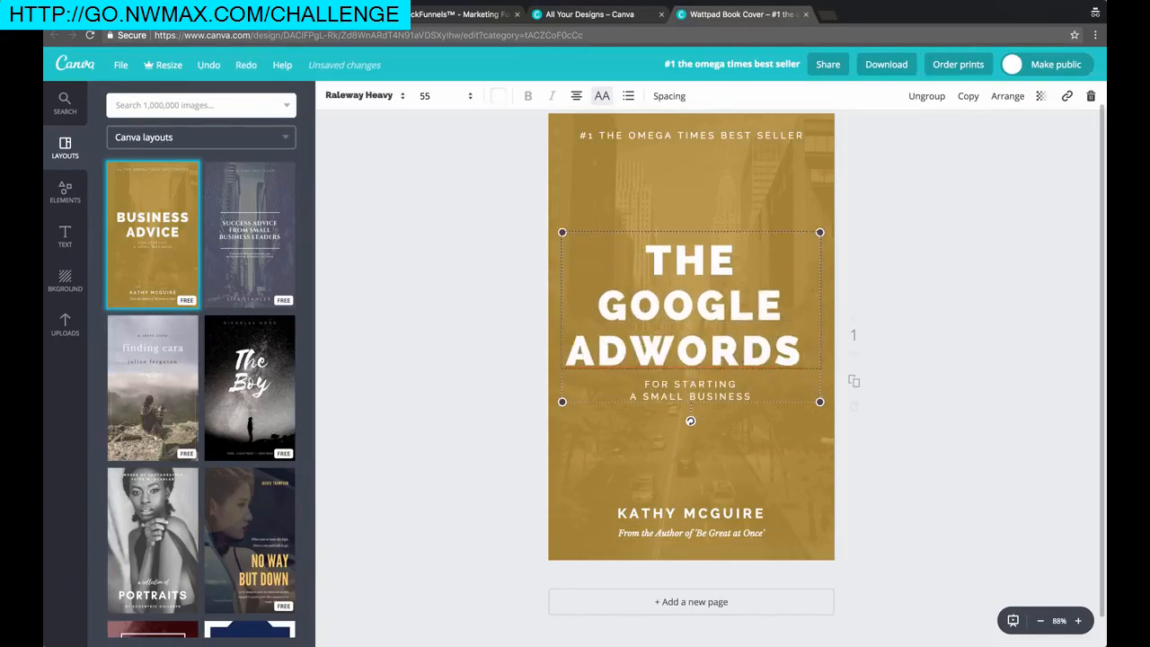
pyautogui.write(' BOOTCAMP')
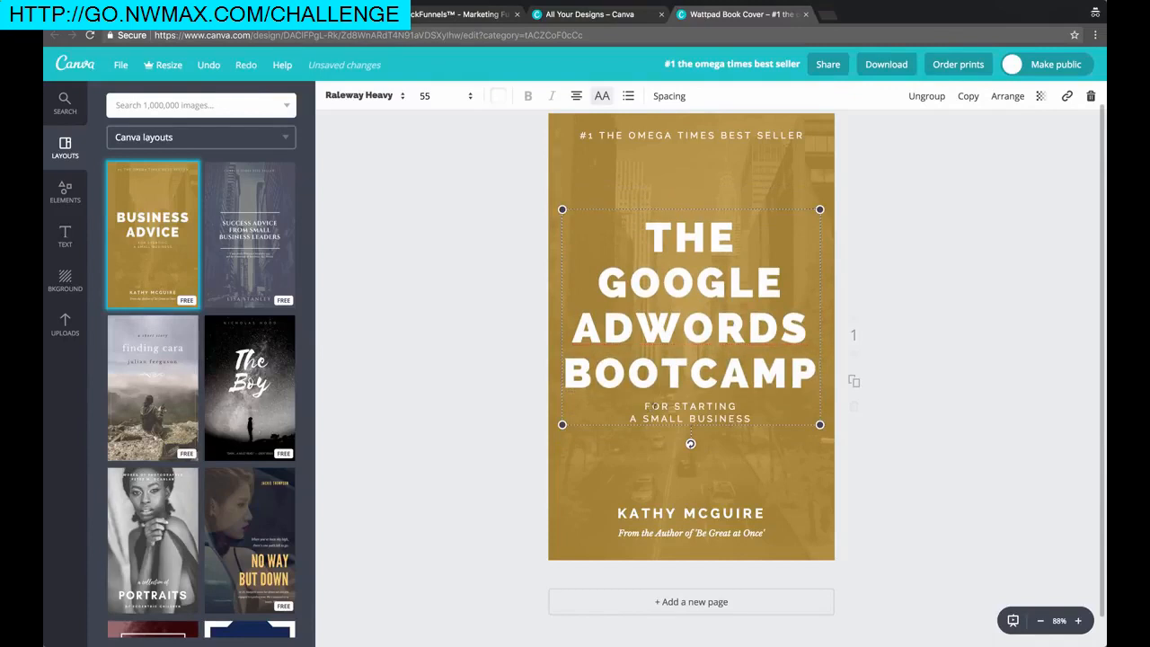
# Change the subtitle to 'FOR BEGINNERS' and shift the background photo left
pyautogui.tripleClick(675, 407)
pyautogui.press('super+a')
pyautogui.write('FOR BEGINNERS')
pyautogui.click(374, 215)
pyautogui.click(595, 164)
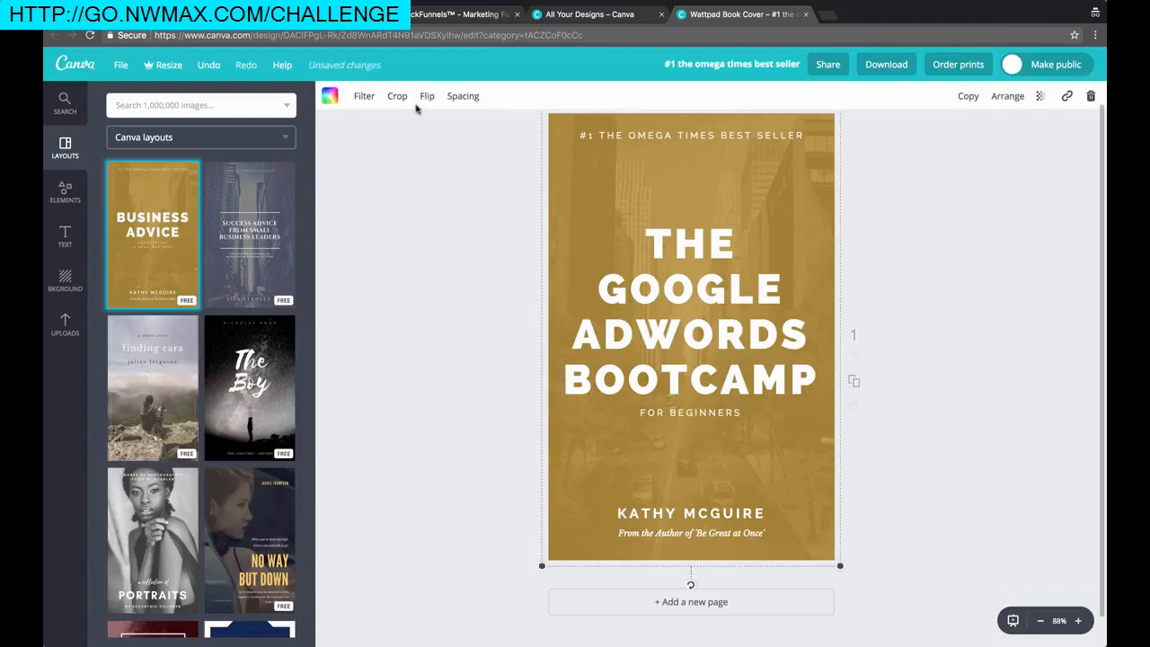
pyautogui.moveTo(811, 147); pyautogui.dragTo(677, 206)
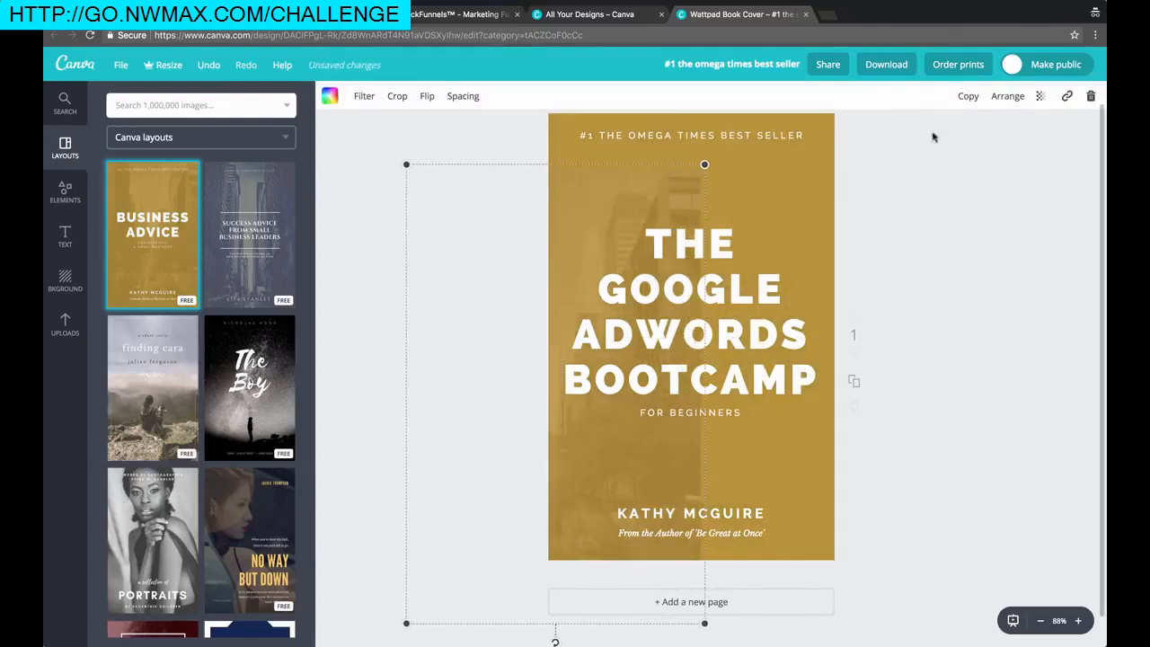
pyautogui.click(1090, 97)
pyautogui.click(1047, 134)
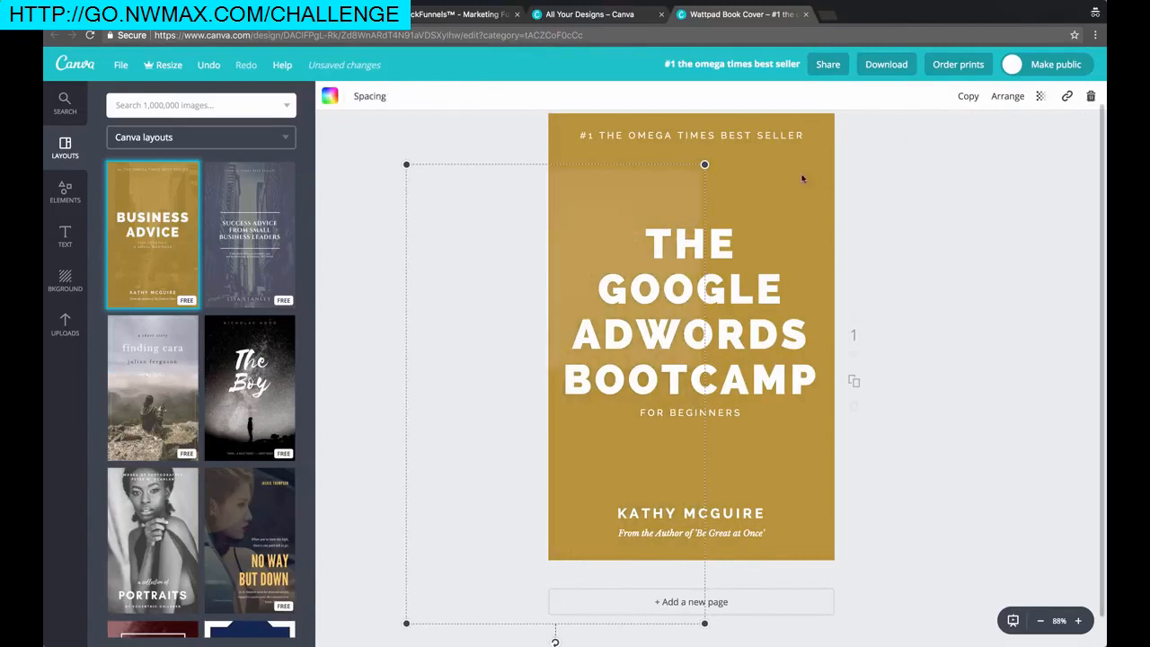
pyautogui.click(1088, 97)
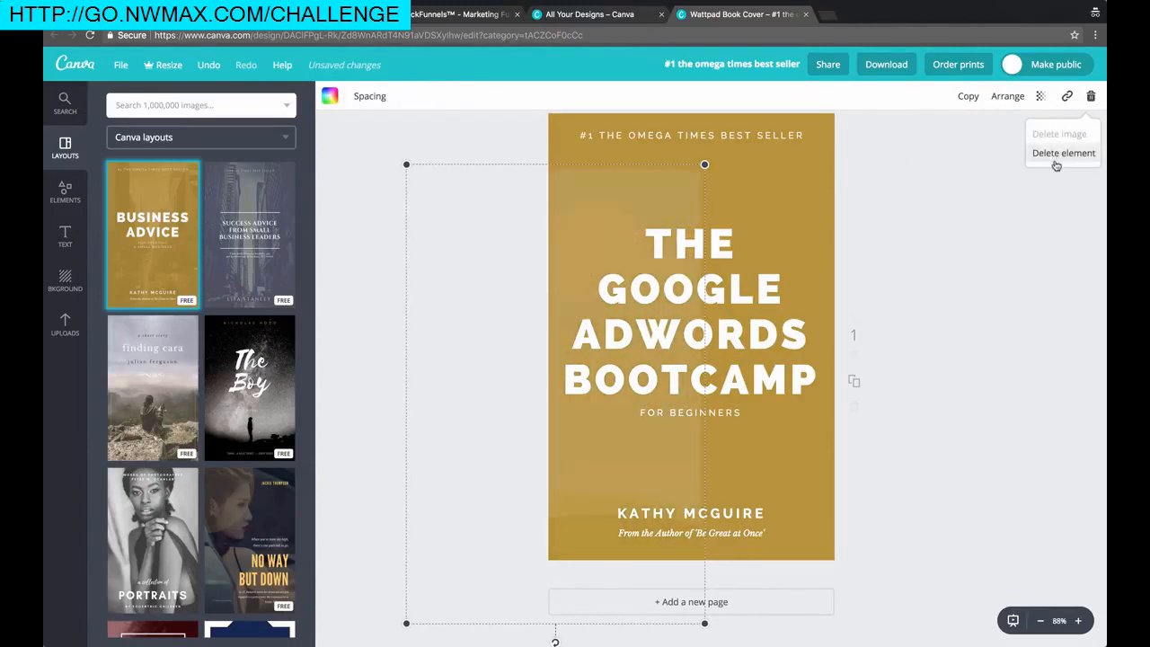
pyautogui.click(1056, 156)
pyautogui.click(574, 179)
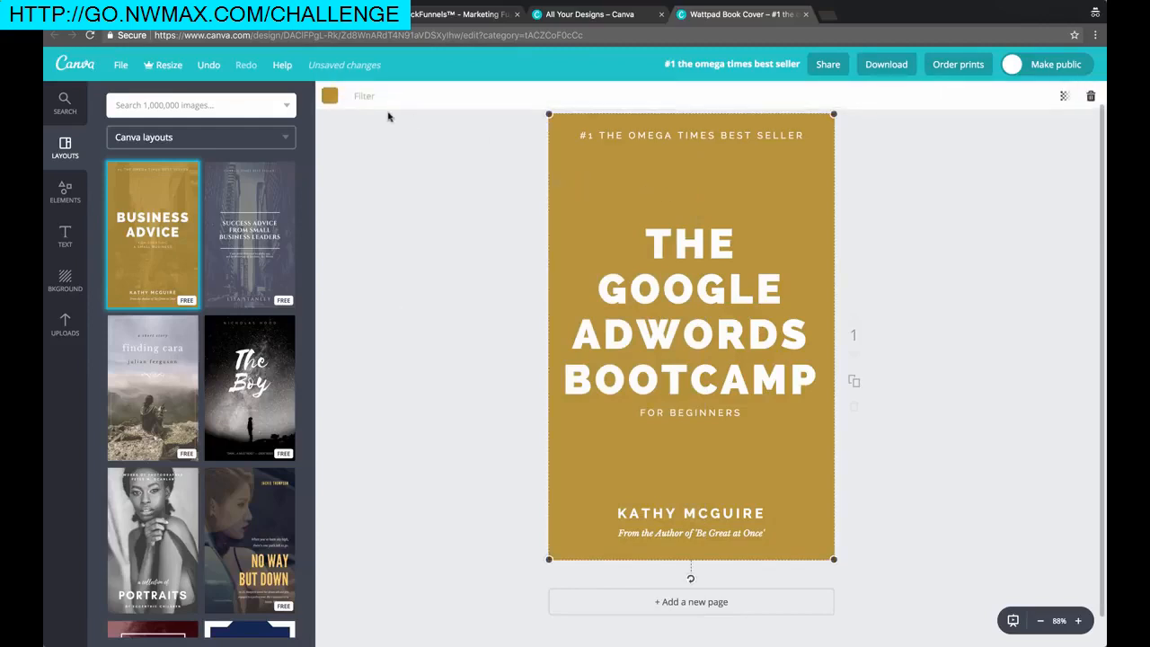
pyautogui.click(329, 95)
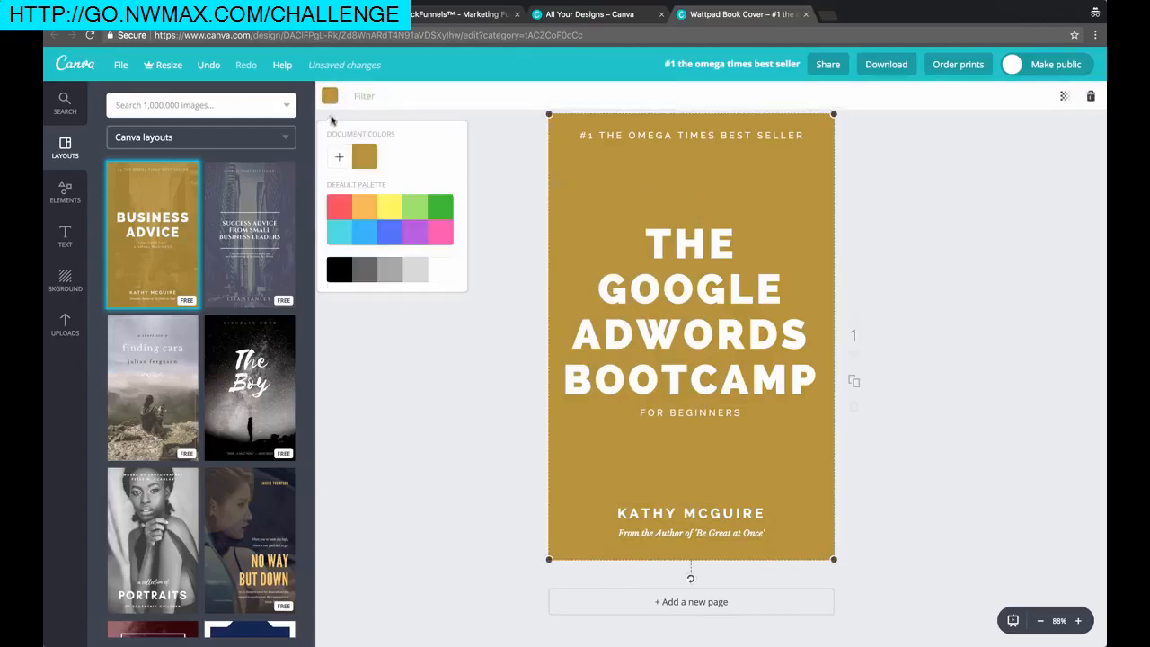
pyautogui.click(441, 269)
pyautogui.click(939, 277)
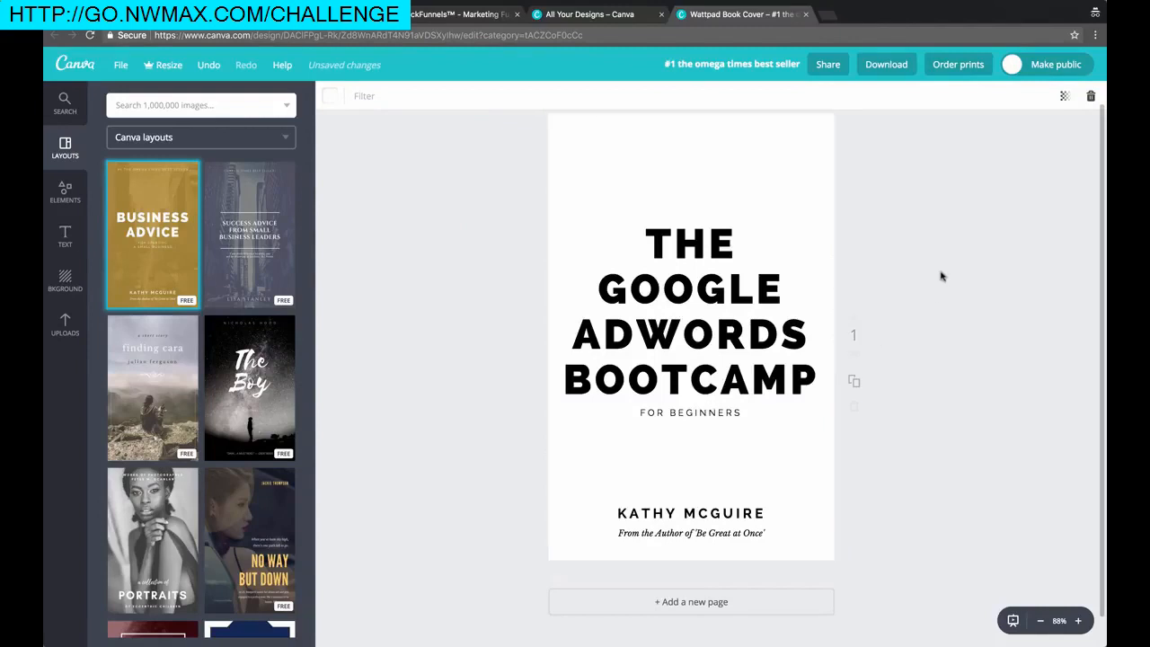
pyautogui.click(682, 520)
pyautogui.tripleClick(682, 519)
pyautogui.write('T')
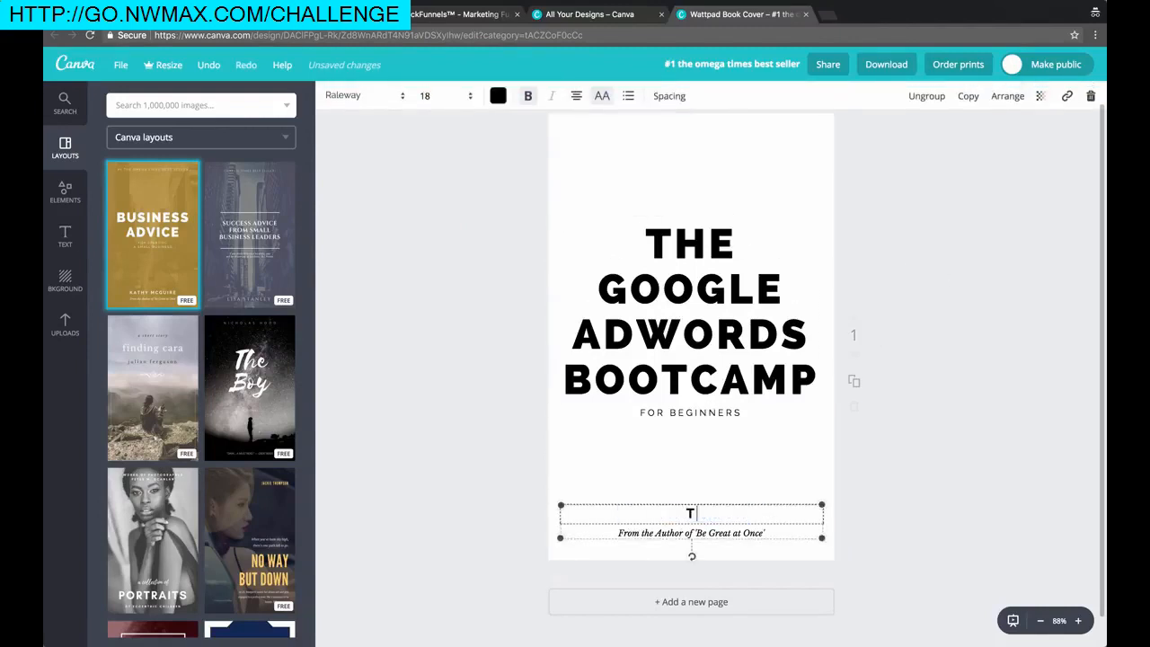
pyautogui.write('HE NOMAD BRAD')
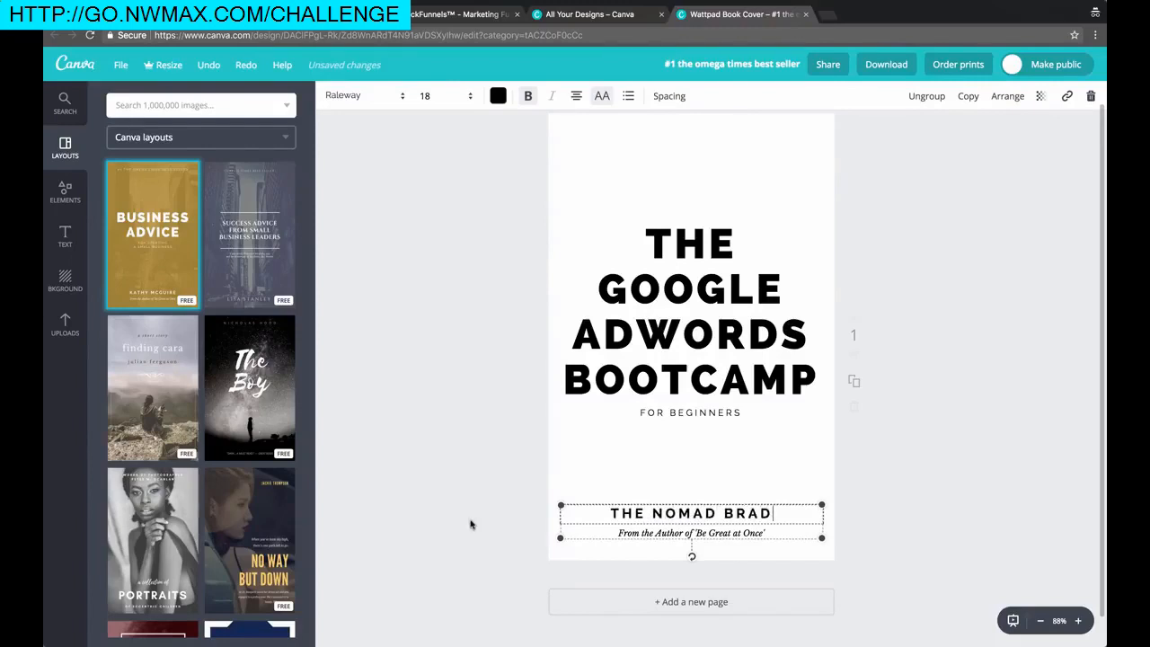
pyautogui.click(470, 524)
pyautogui.click(669, 532)
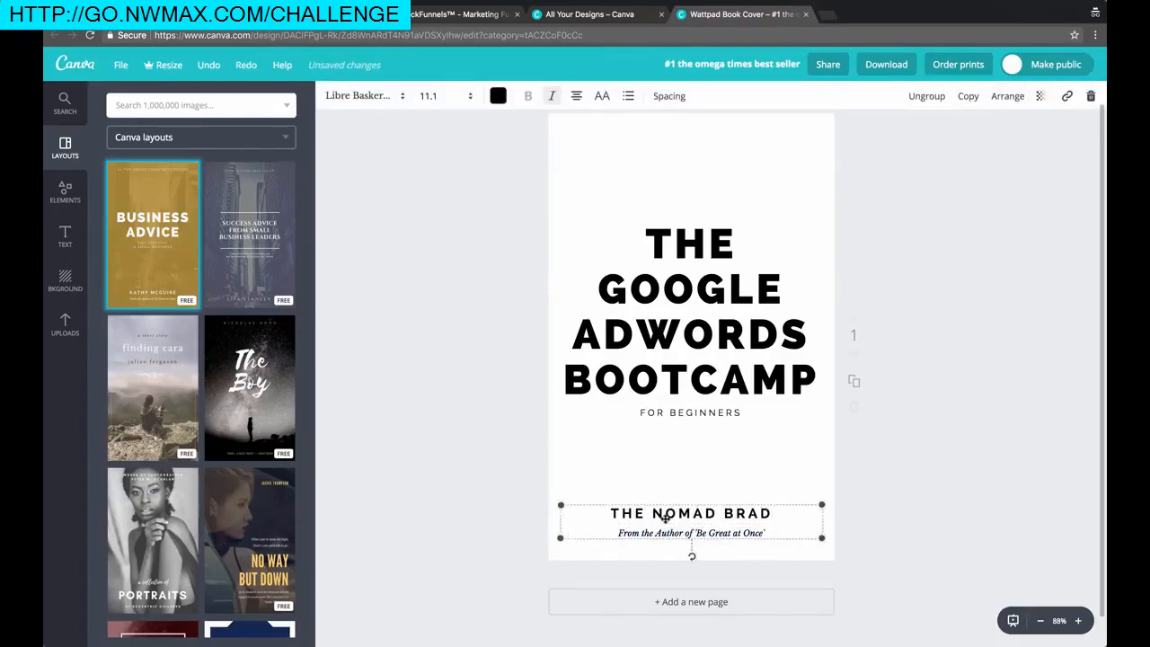
pyautogui.doubleClick(666, 518)
pyautogui.write('DIGITAL NOMAD')
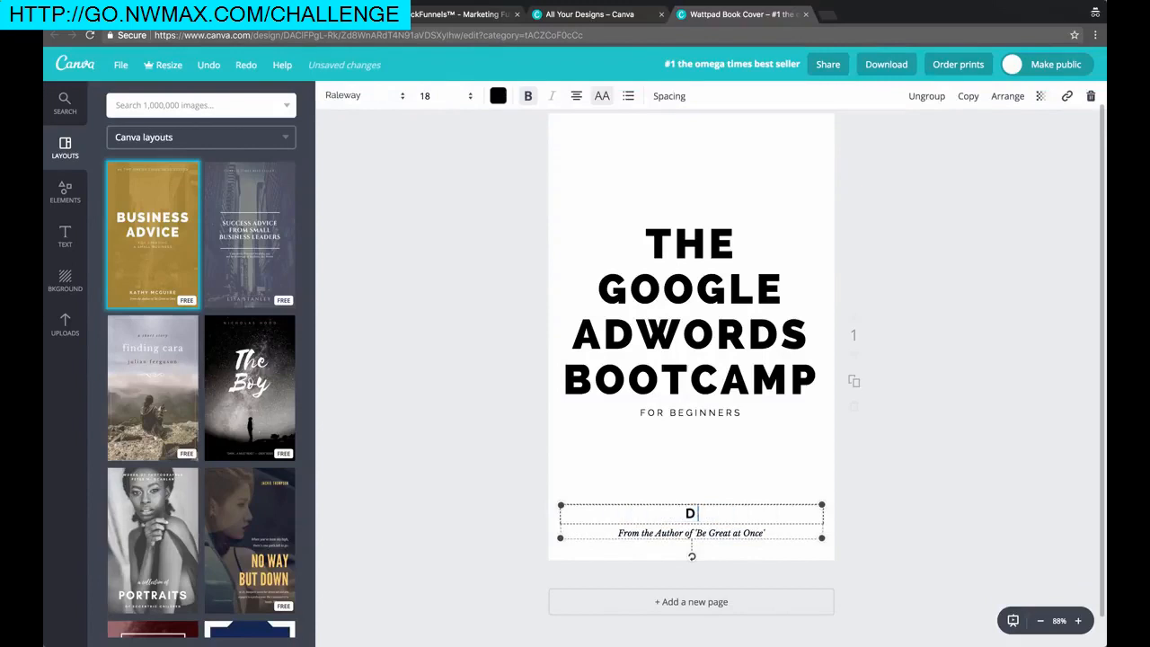
pyautogui.write(' ROCKSTAR')
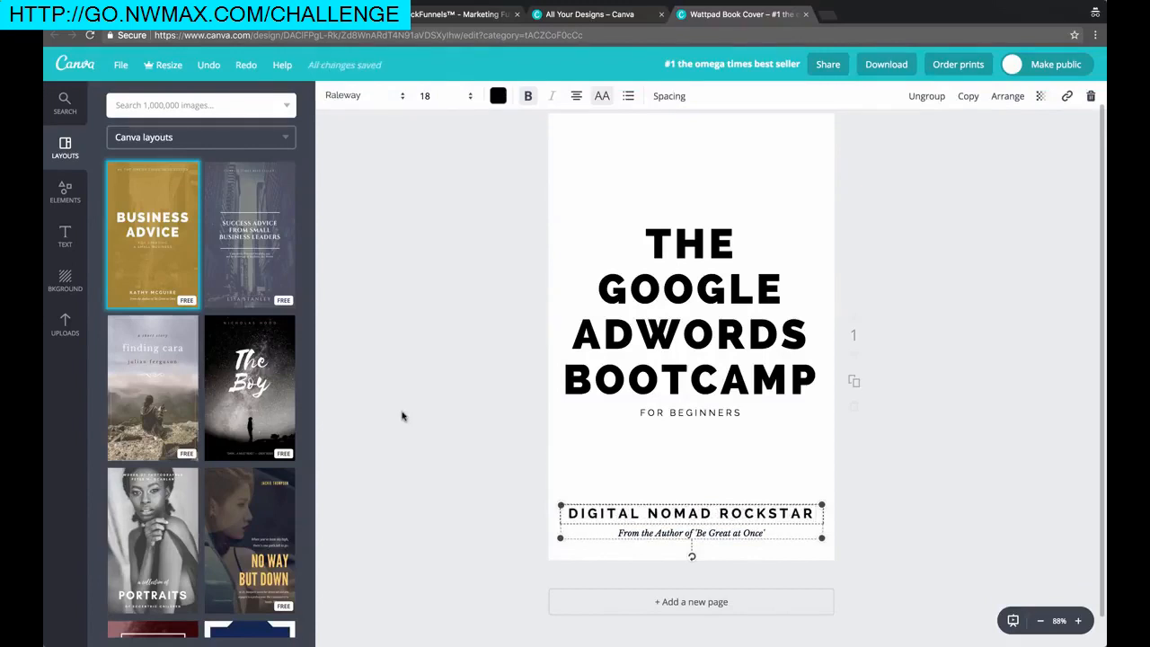
pyautogui.click(780, 577)
pyautogui.click(742, 534)
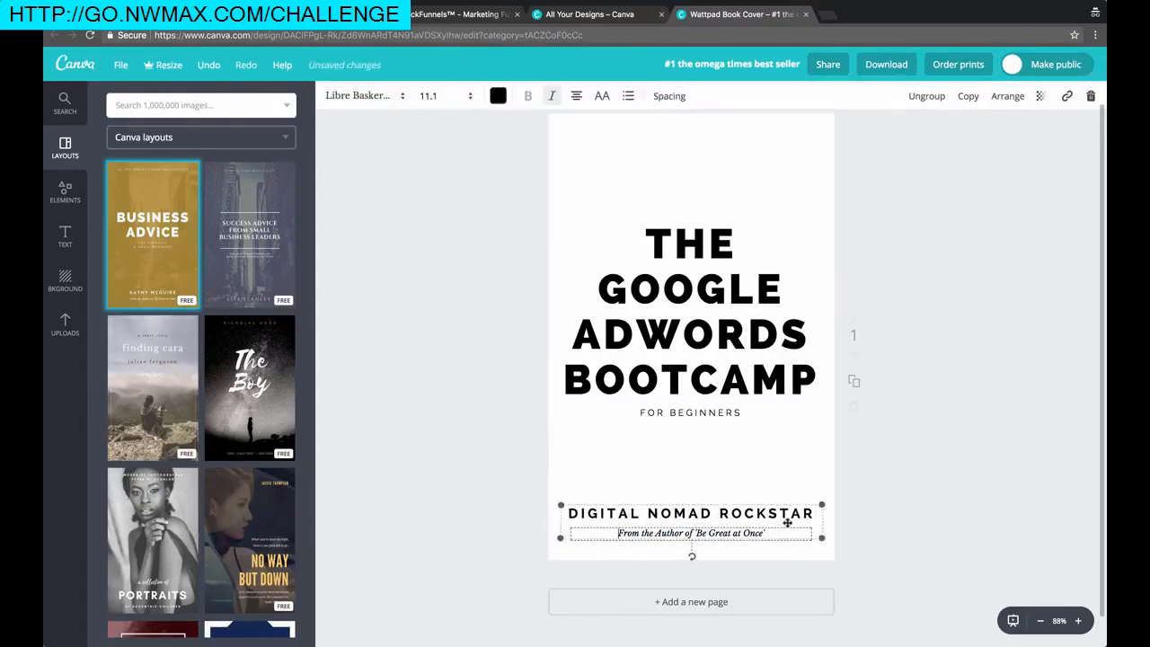
pyautogui.click(742, 535)
pyautogui.write('www.digitalnomadrock')
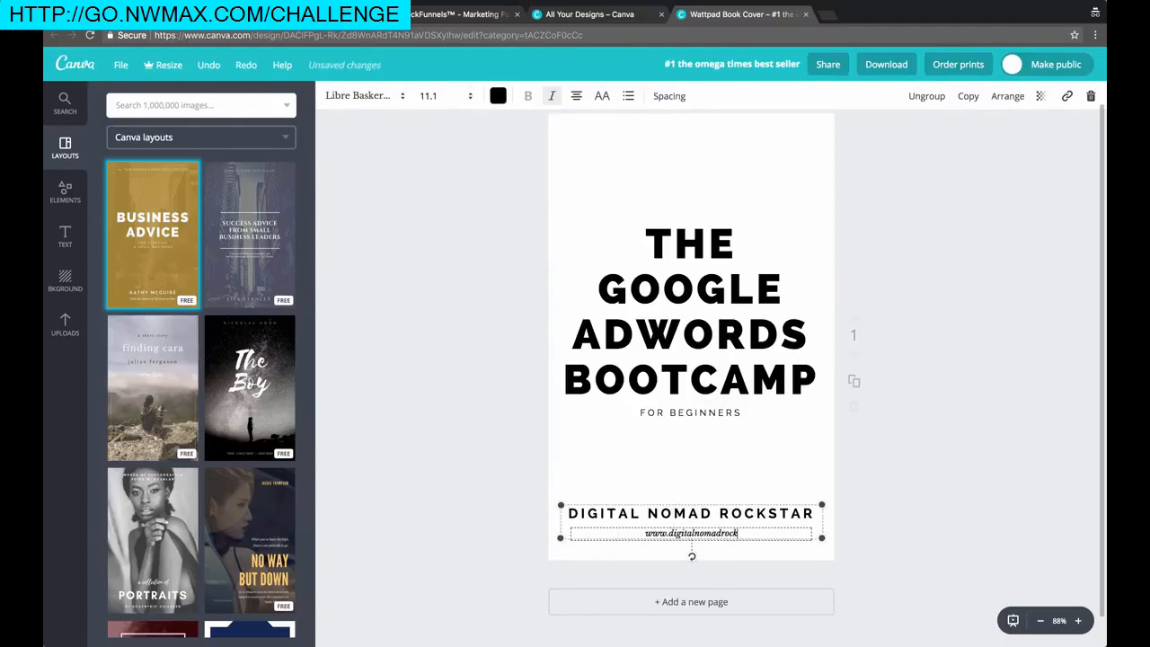
pyautogui.write('star.com')
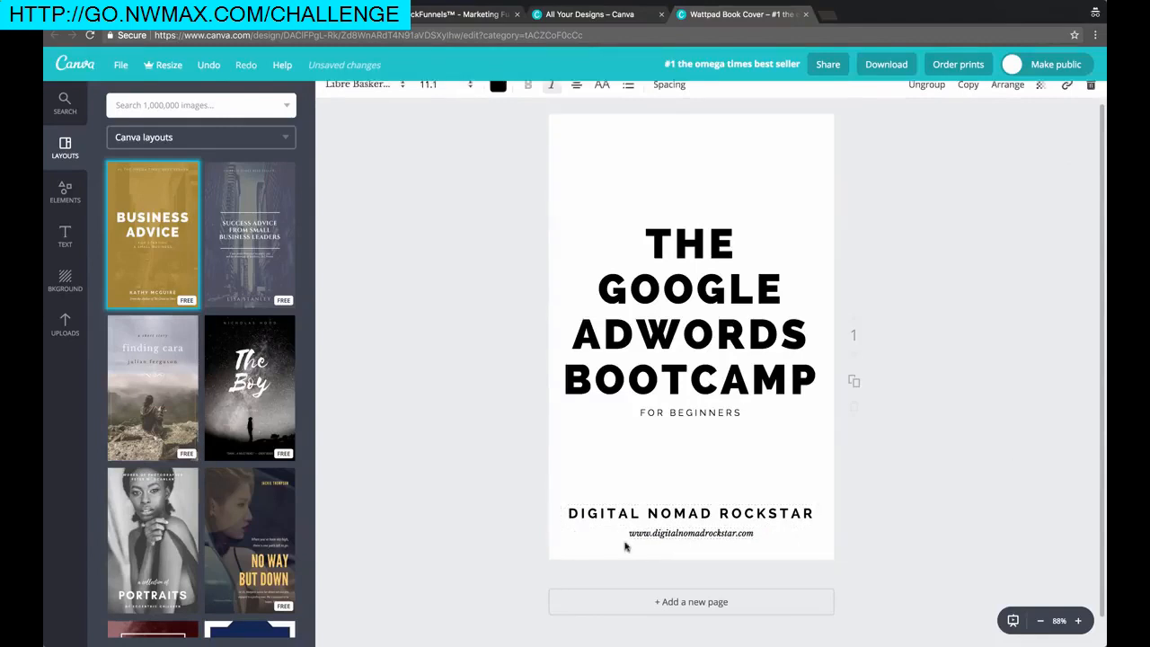
pyautogui.click(943, 441)
# Delete the whole author and tagline group from the bottom of the cover
pyautogui.click(765, 513)
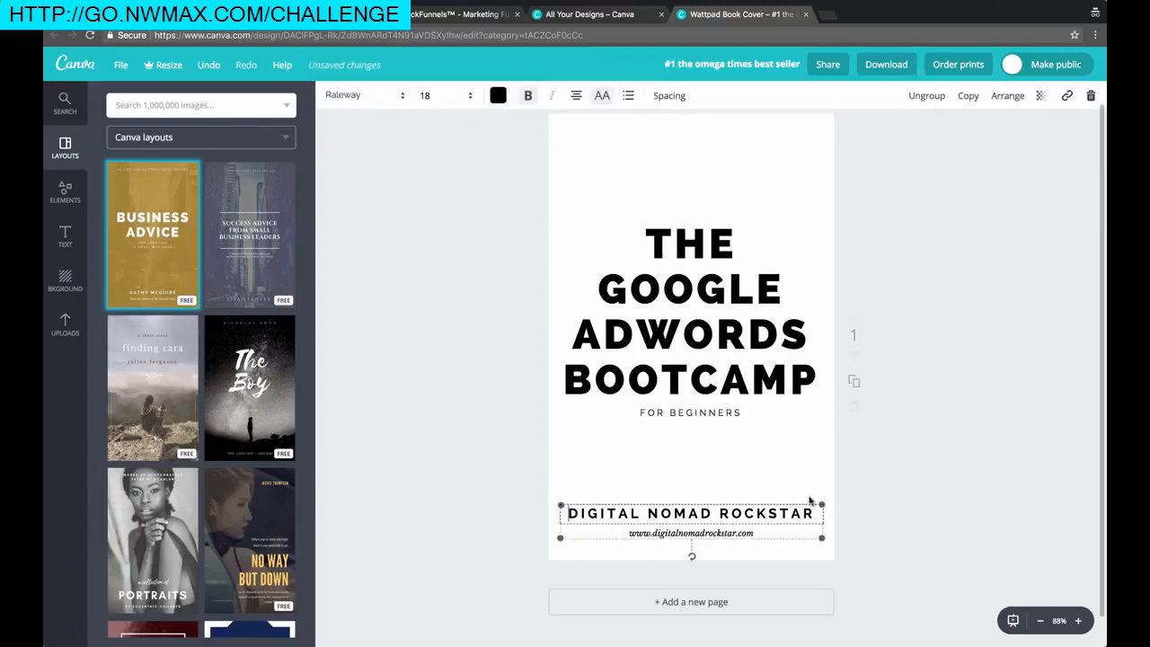
pyautogui.click(1090, 95)
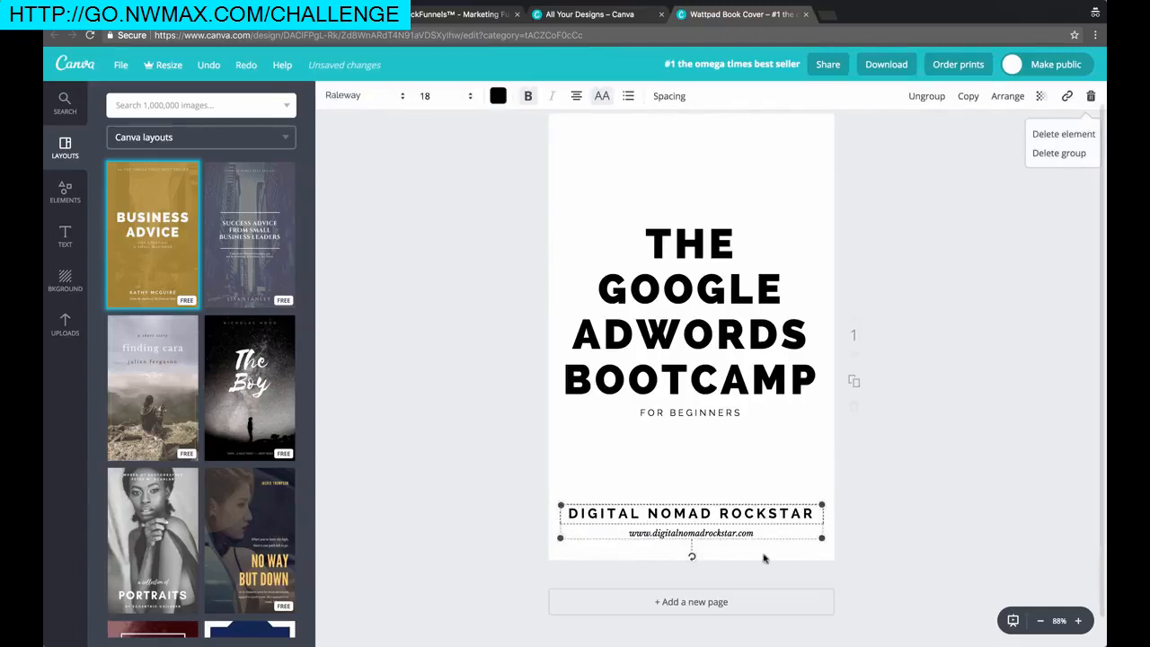
pyautogui.click(1062, 152)
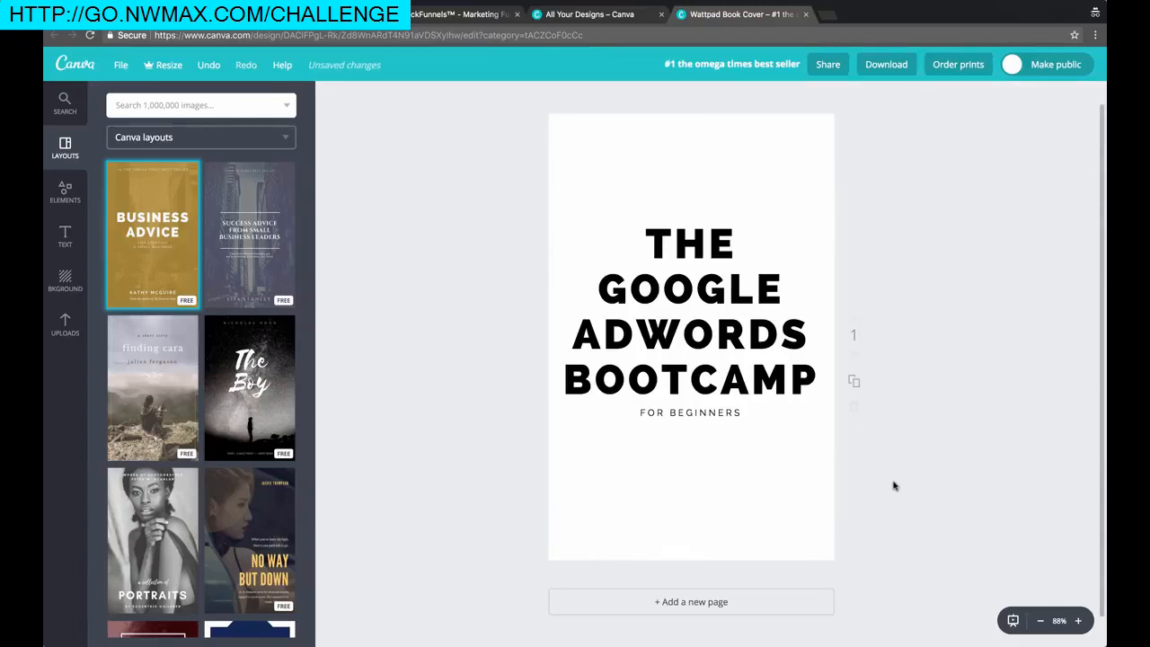
pyautogui.click(704, 315)
pyautogui.click(540, 241)
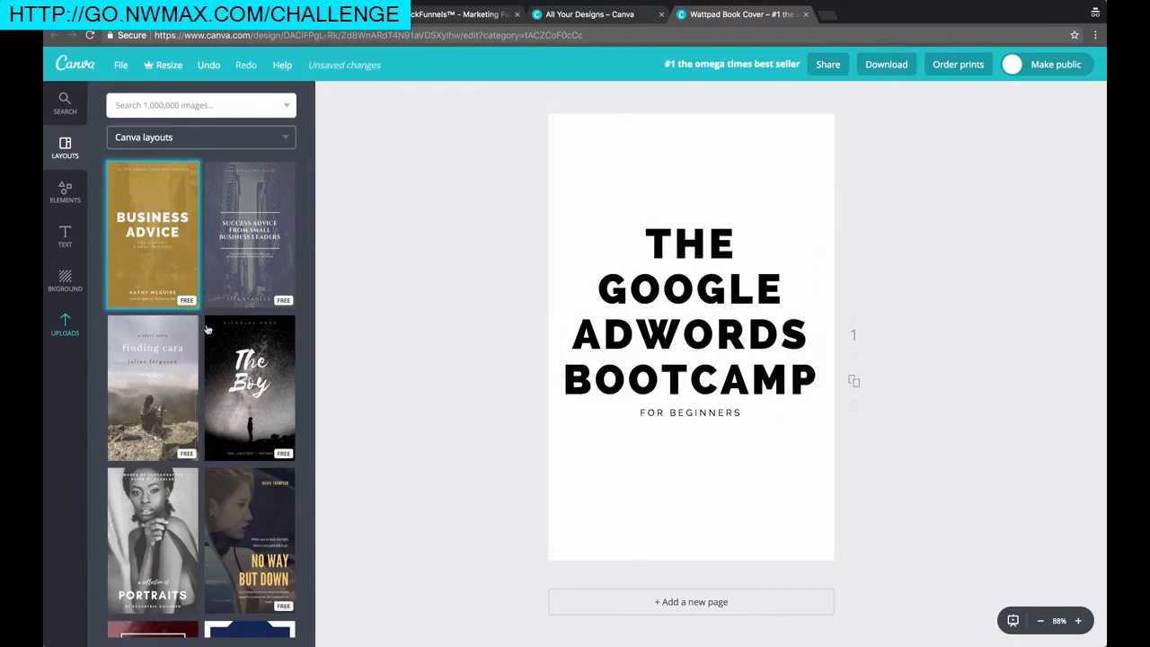
pyautogui.scroll(1, 620, 377)
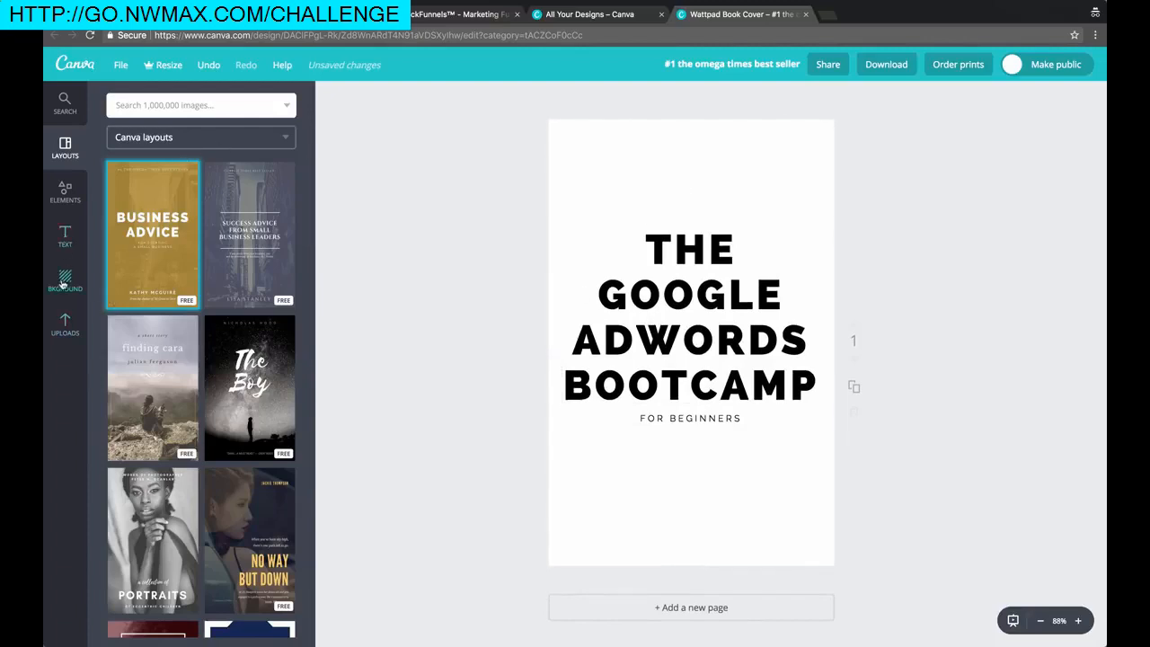
# Add the black square outline shape from Elements and stretch its edges to frame the full page
pyautogui.click(65, 324)
pyautogui.click(64, 235)
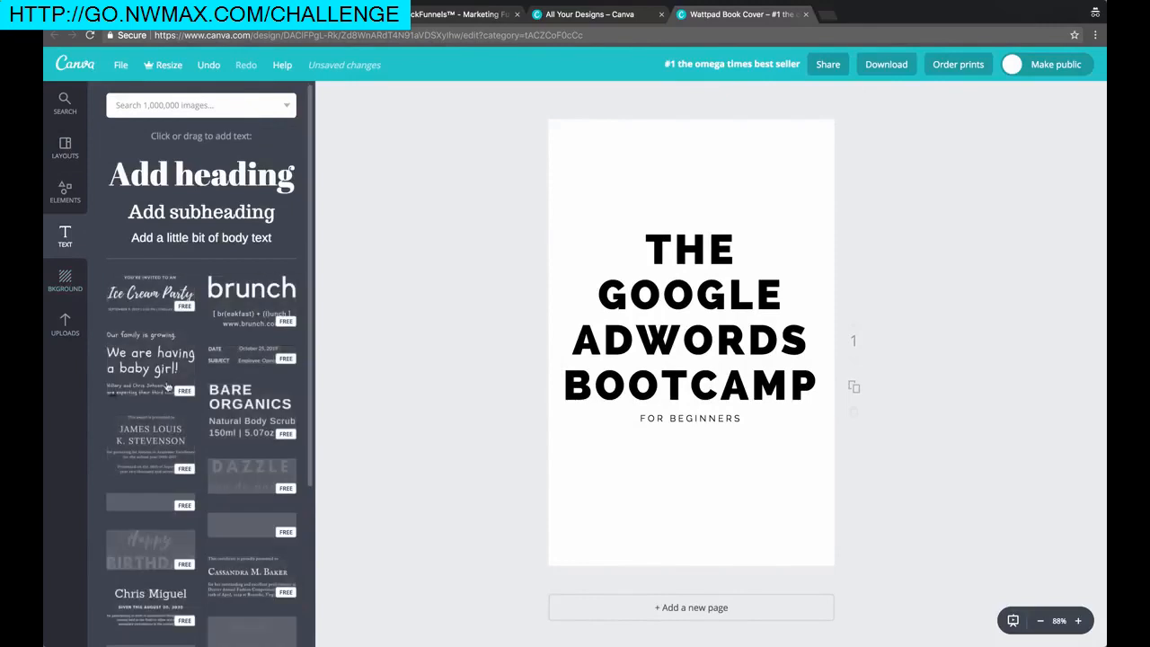
pyautogui.click(64, 191)
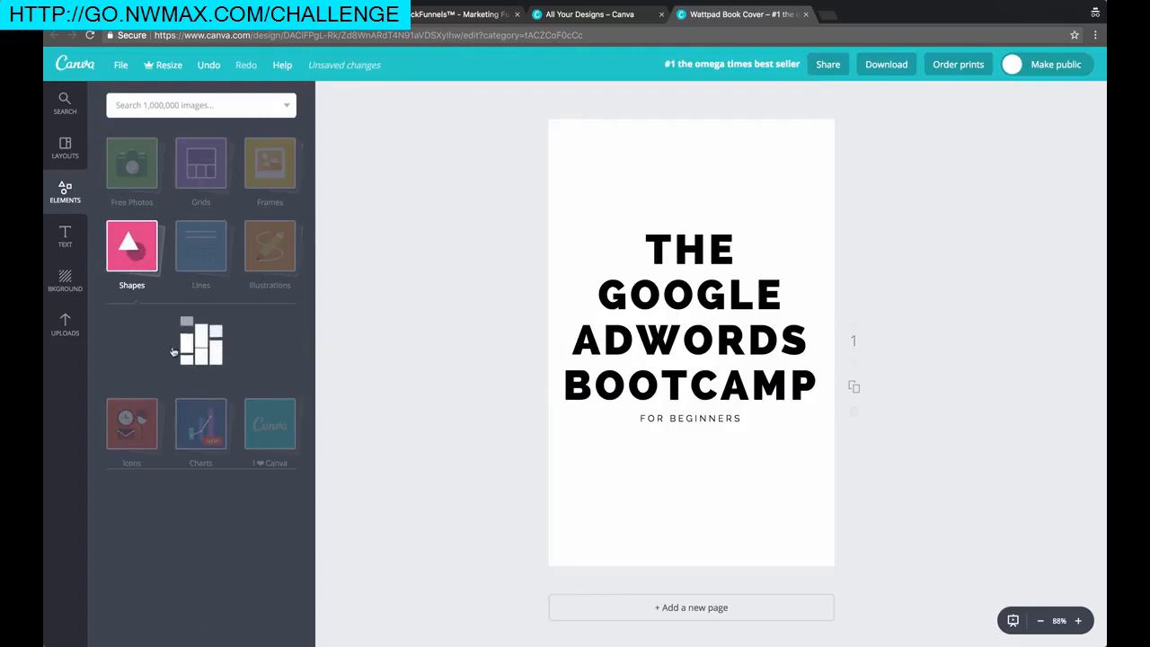
pyautogui.click(200, 363)
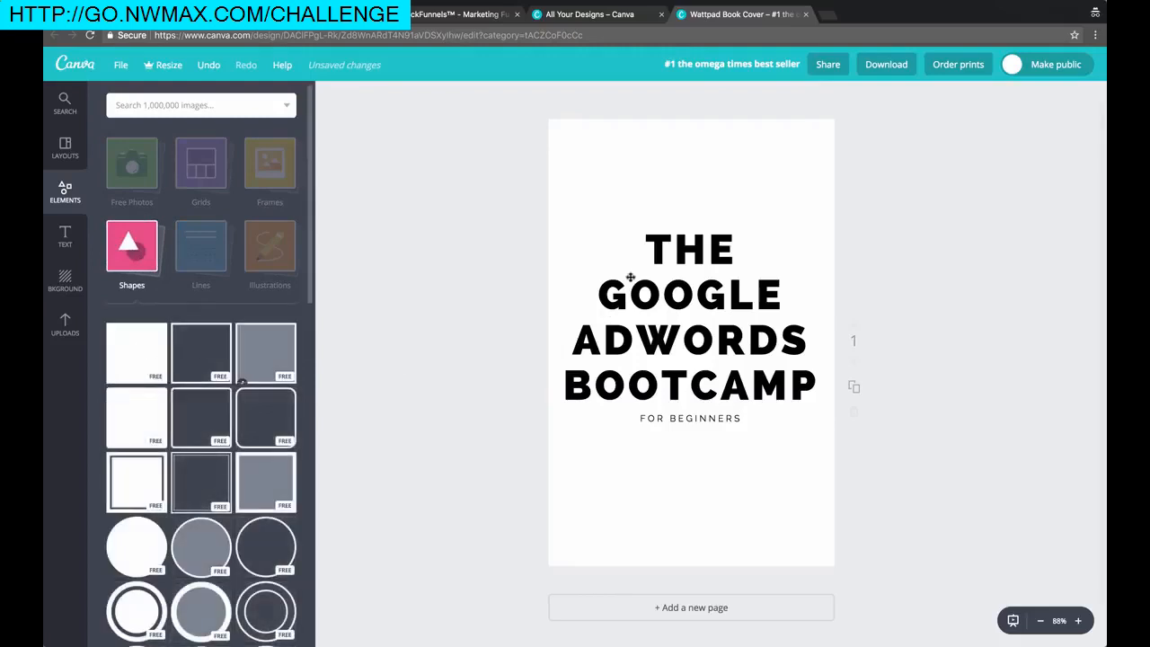
pyautogui.moveTo(689, 207); pyautogui.dragTo(690, 118)
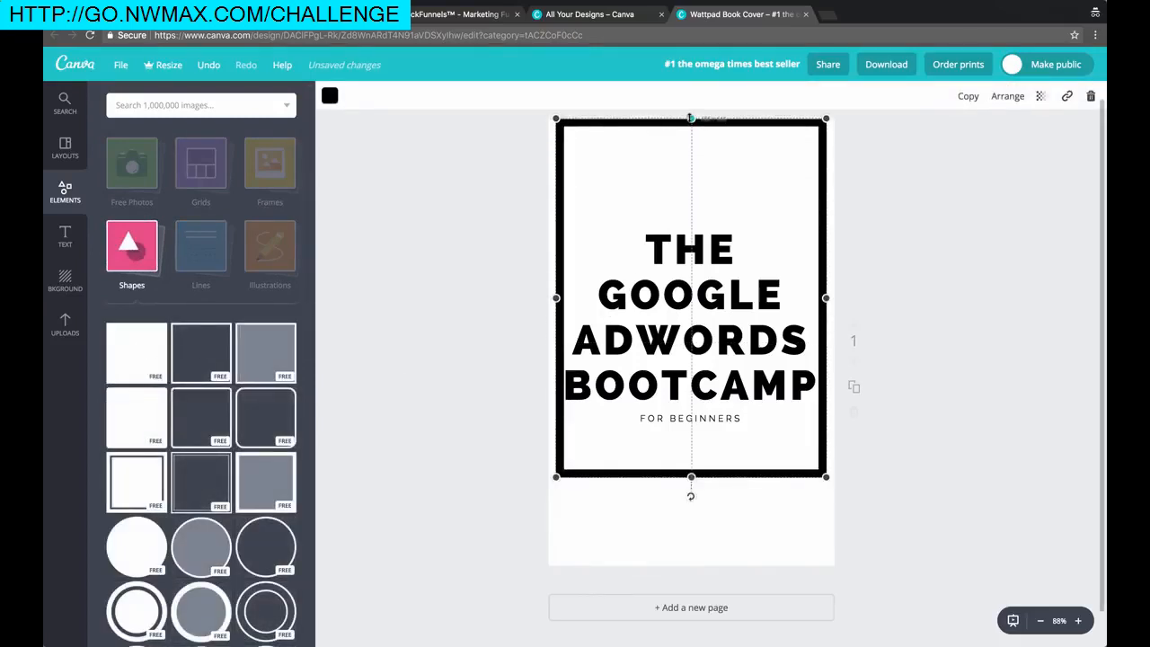
pyautogui.moveTo(556, 299); pyautogui.dragTo(541, 298)
pyautogui.moveTo(826, 297)
pyautogui.mouseDown()
pyautogui.moveTo(855, 297)
pyautogui.moveTo(838, 298)
pyautogui.mouseUp()
pyautogui.moveTo(540, 299); pyautogui.dragTo(546, 300)
pyautogui.moveTo(691, 479); pyautogui.dragTo(691, 568)
pyautogui.click(892, 276)
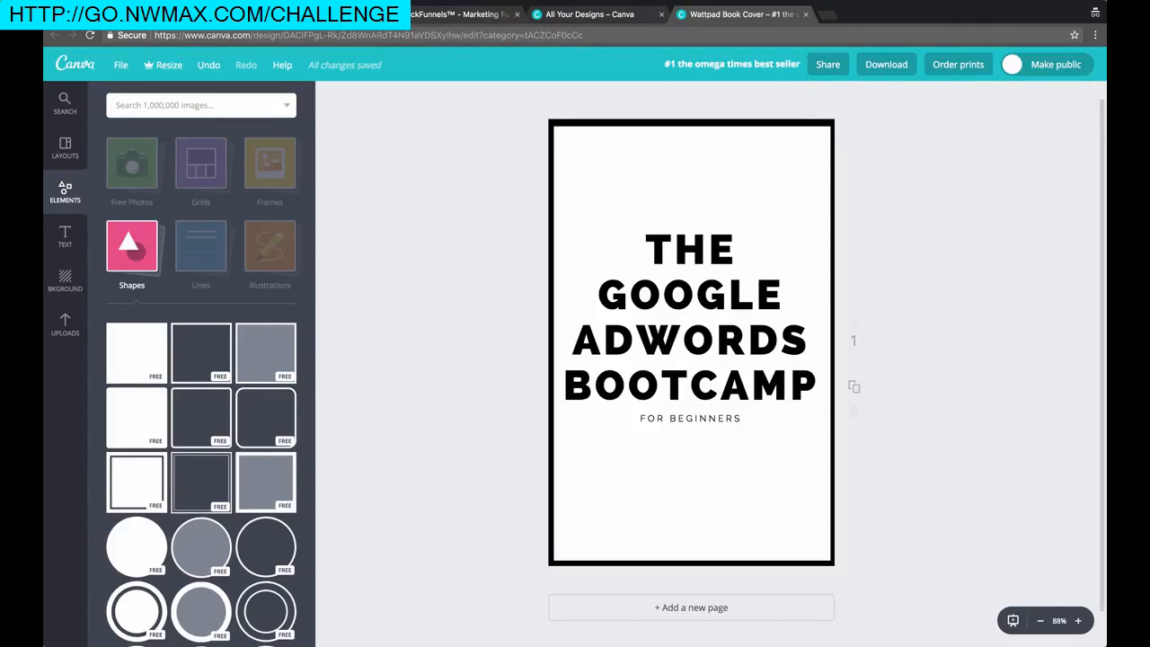
pyautogui.click(539, 1)
# Shrink the DIGITAL NOMAD ROCKSTAR logo at the bottom and shift the black frame aside
pyautogui.click(549, 19)
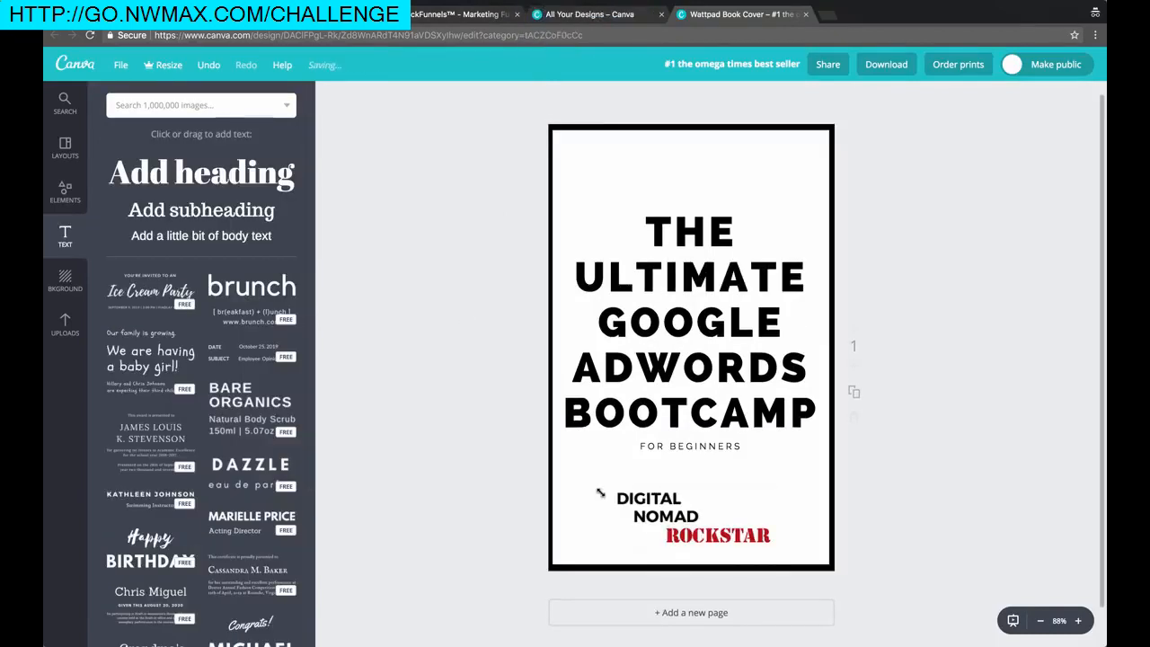
pyautogui.click(600, 492)
pyautogui.moveTo(600, 492); pyautogui.dragTo(671, 542)
pyautogui.click(497, 489)
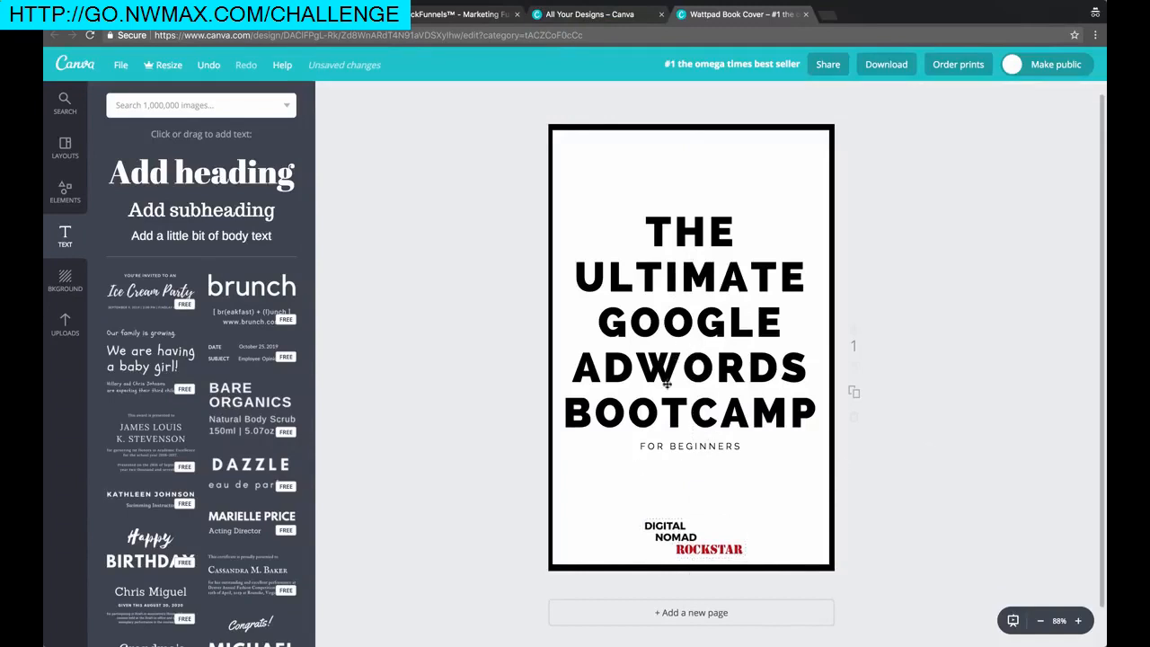
pyautogui.click(690, 447)
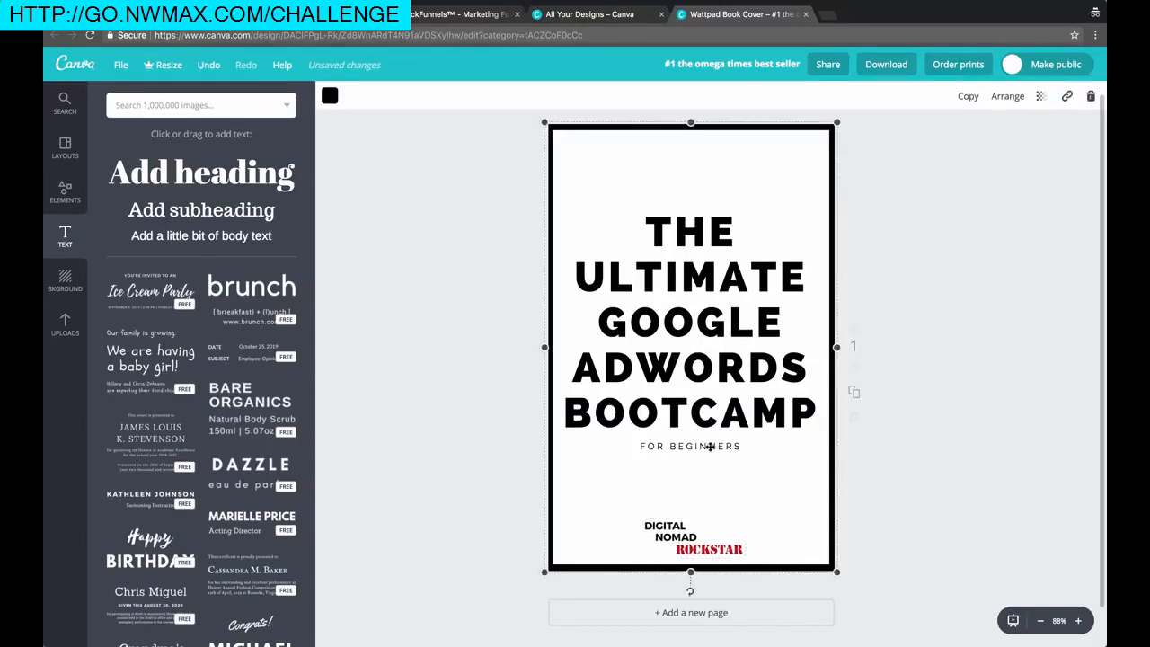
pyautogui.moveTo(567, 362); pyautogui.dragTo(834, 362)
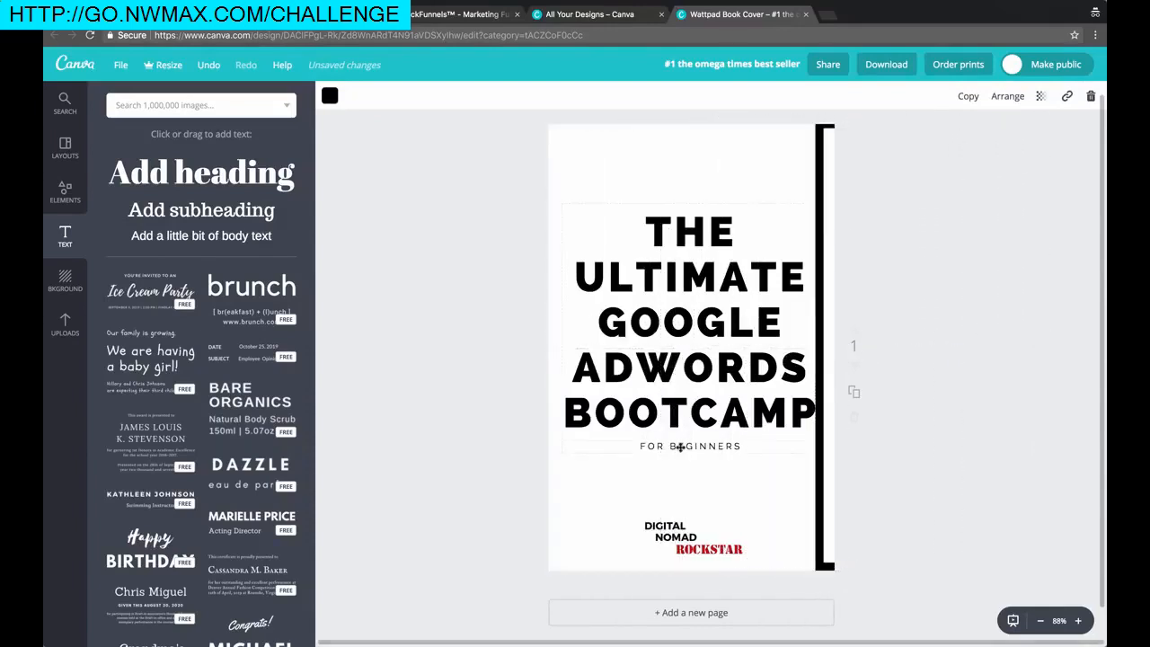
# Set FOR BEGINNERS to font size 21 and realign the black frame with the page edges
pyautogui.click(679, 446)
pyautogui.doubleClick(681, 446)
pyautogui.click(438, 97)
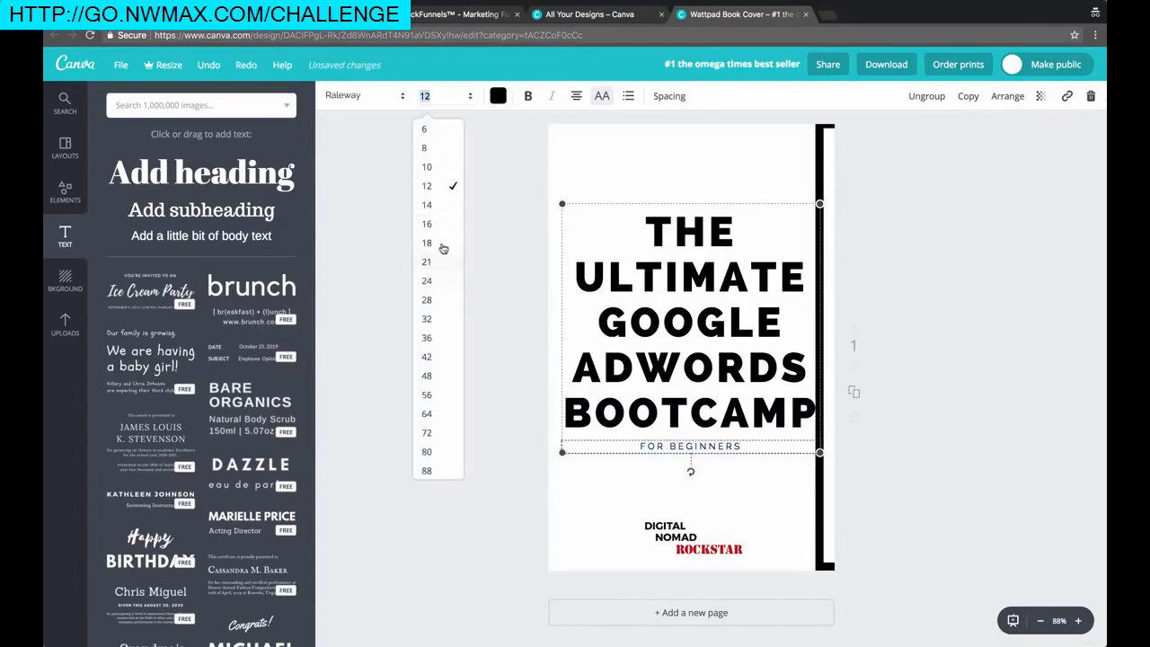
pyautogui.click(440, 243)
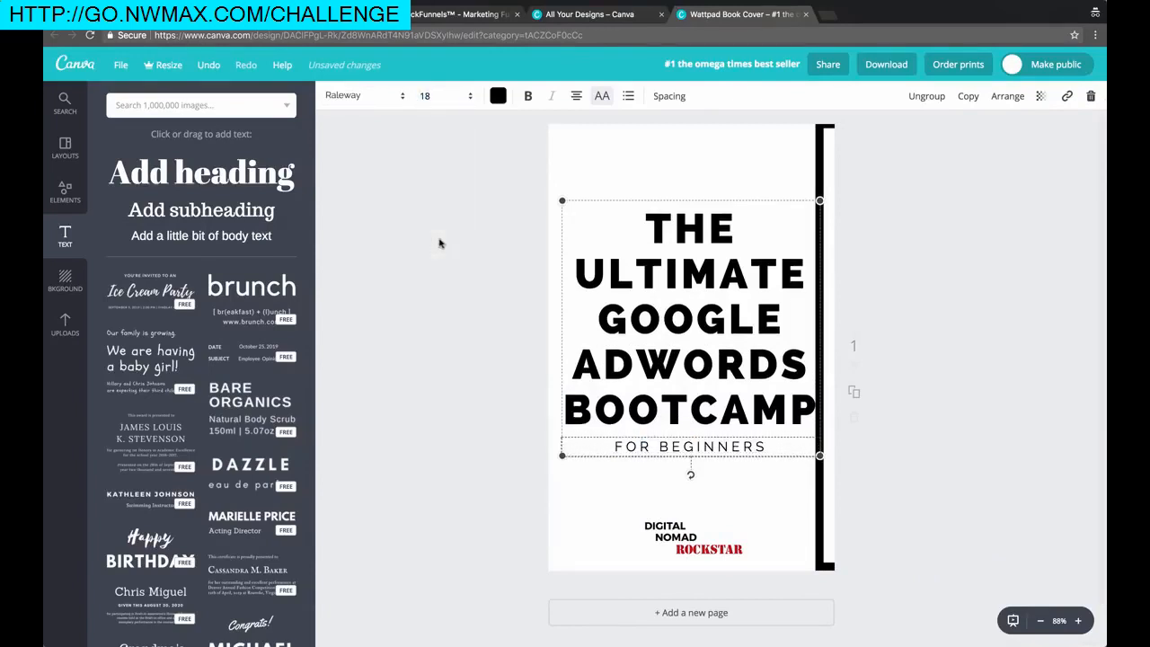
pyautogui.click(428, 97)
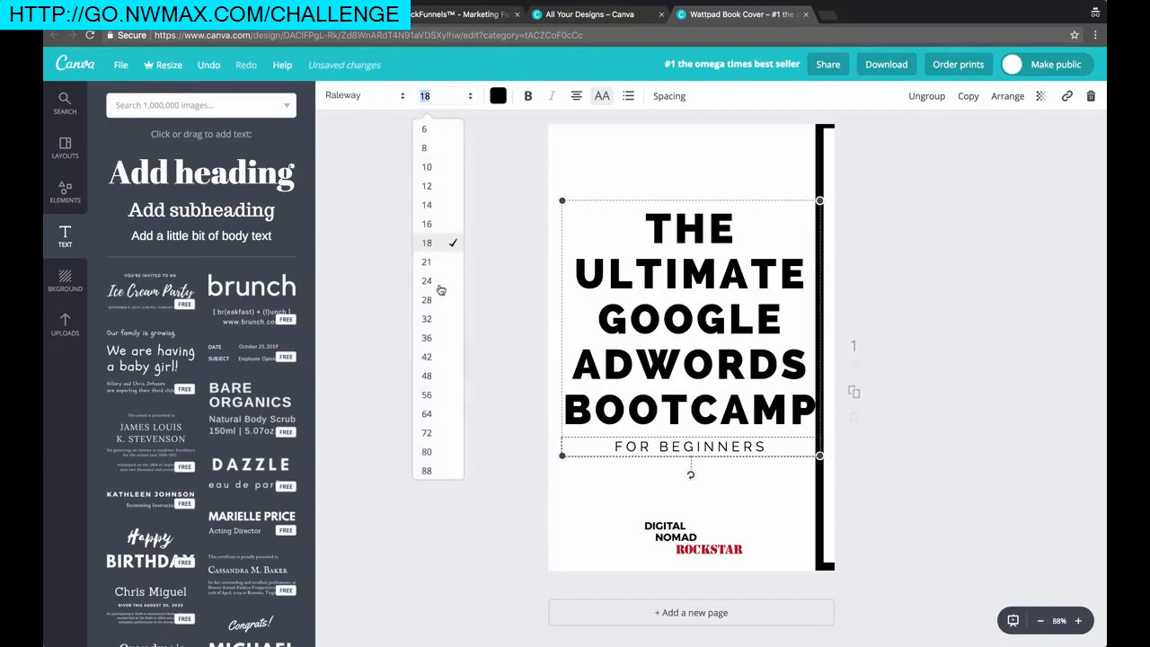
pyautogui.click(439, 261)
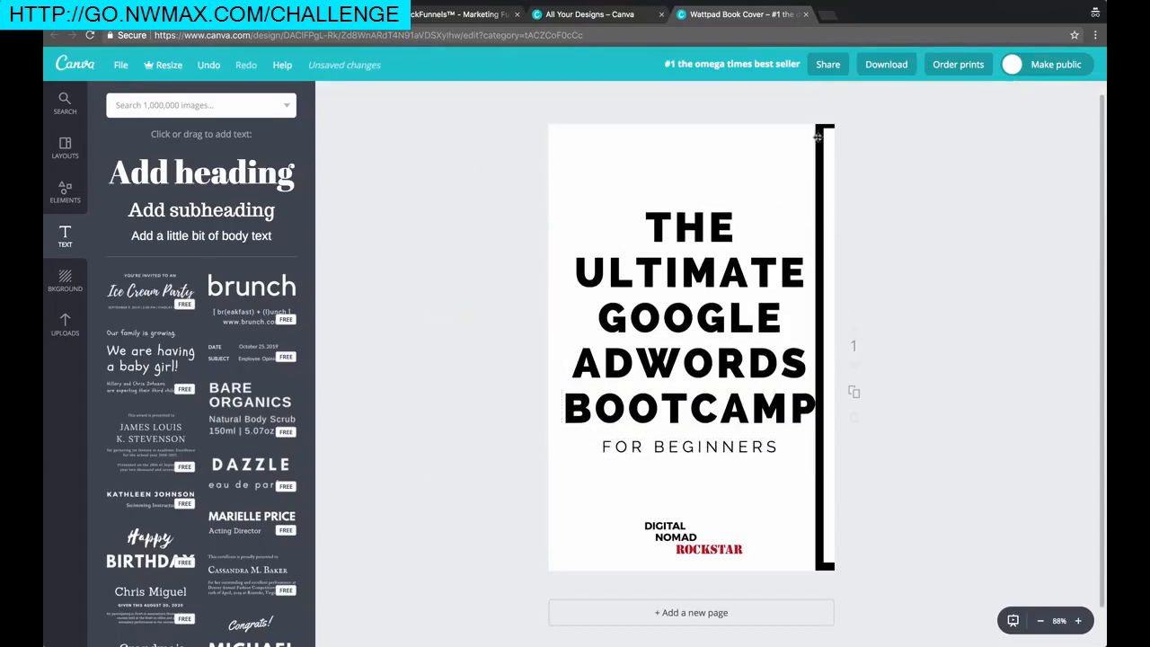
pyautogui.moveTo(745, 141); pyautogui.dragTo(546, 139)
pyautogui.click(482, 148)
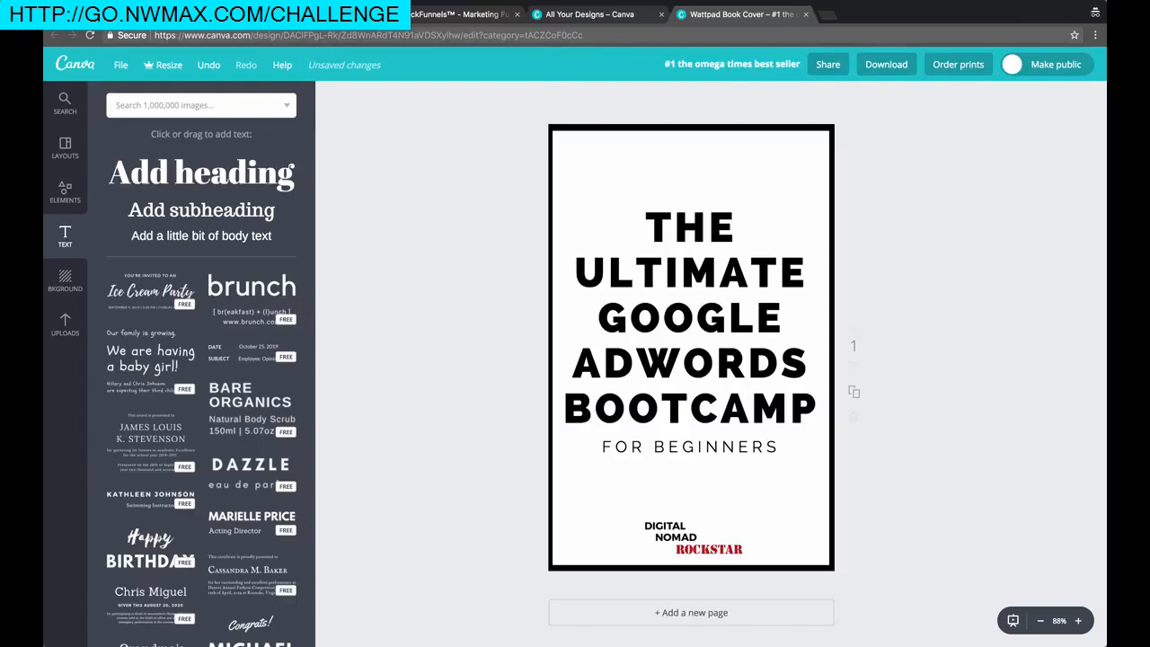
# Place the book cover image from the uploaded library into the squeeze page's image element
pyautogui.click(575, 20)
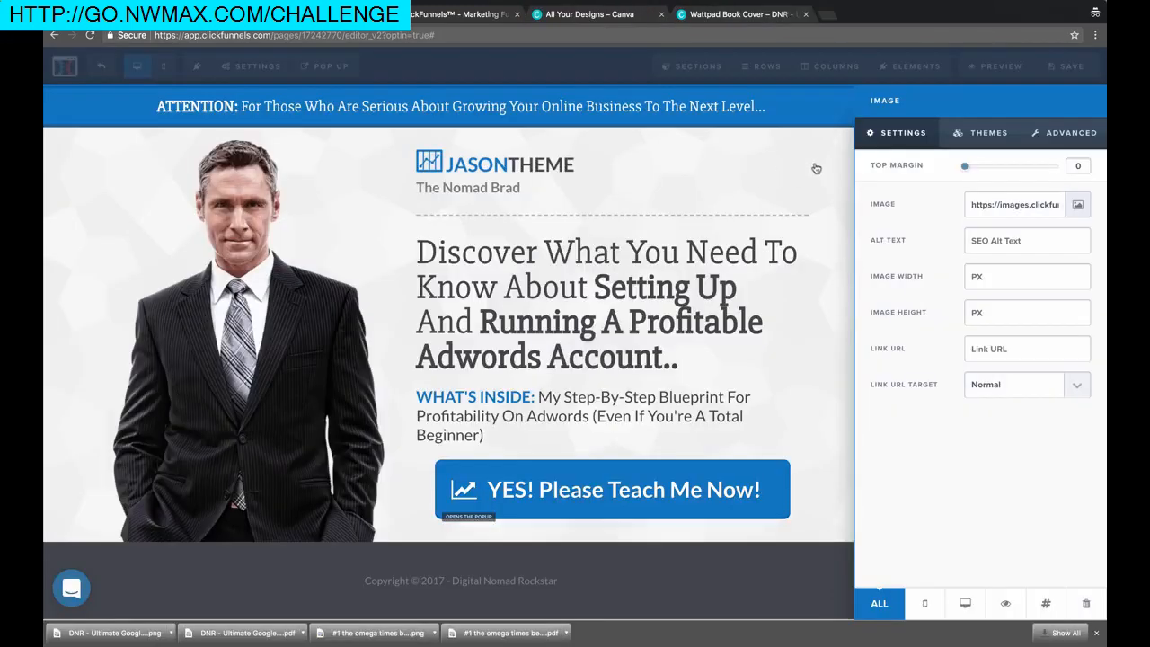
pyautogui.click(815, 168)
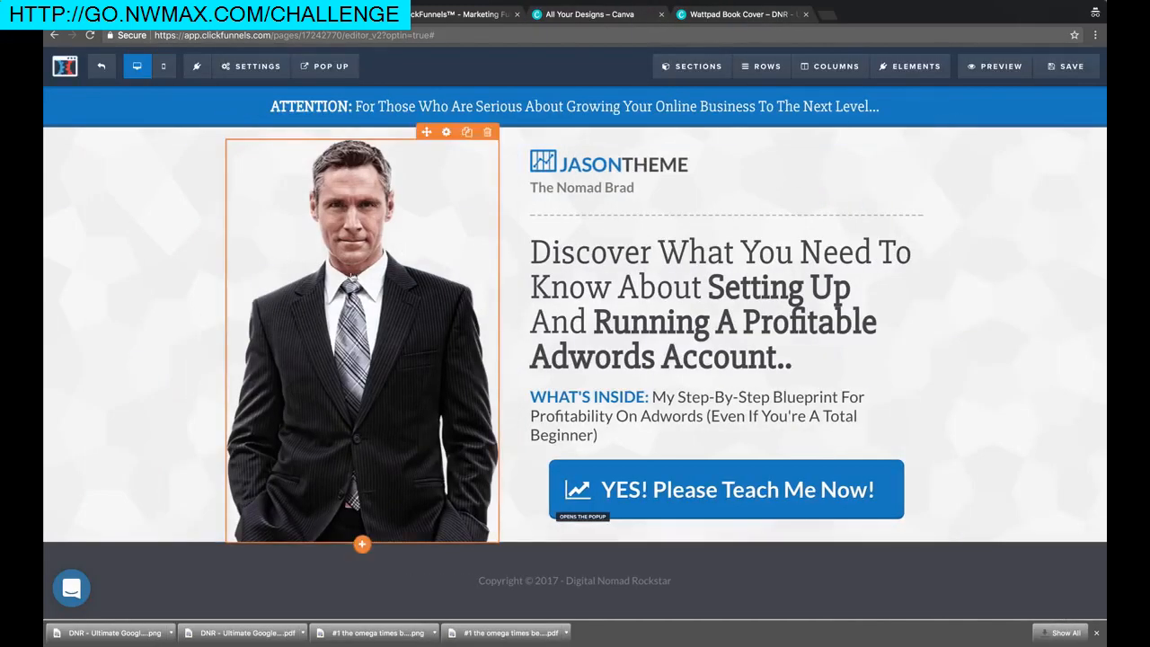
pyautogui.click(345, 294)
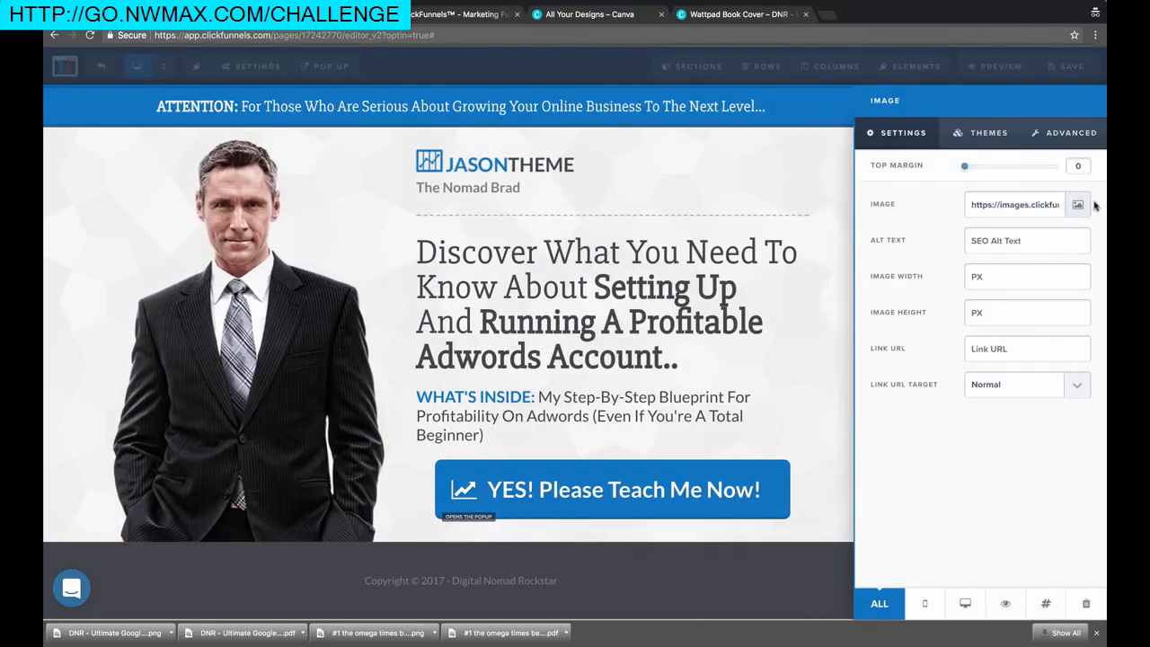
pyautogui.click(1077, 205)
pyautogui.click(124, 262)
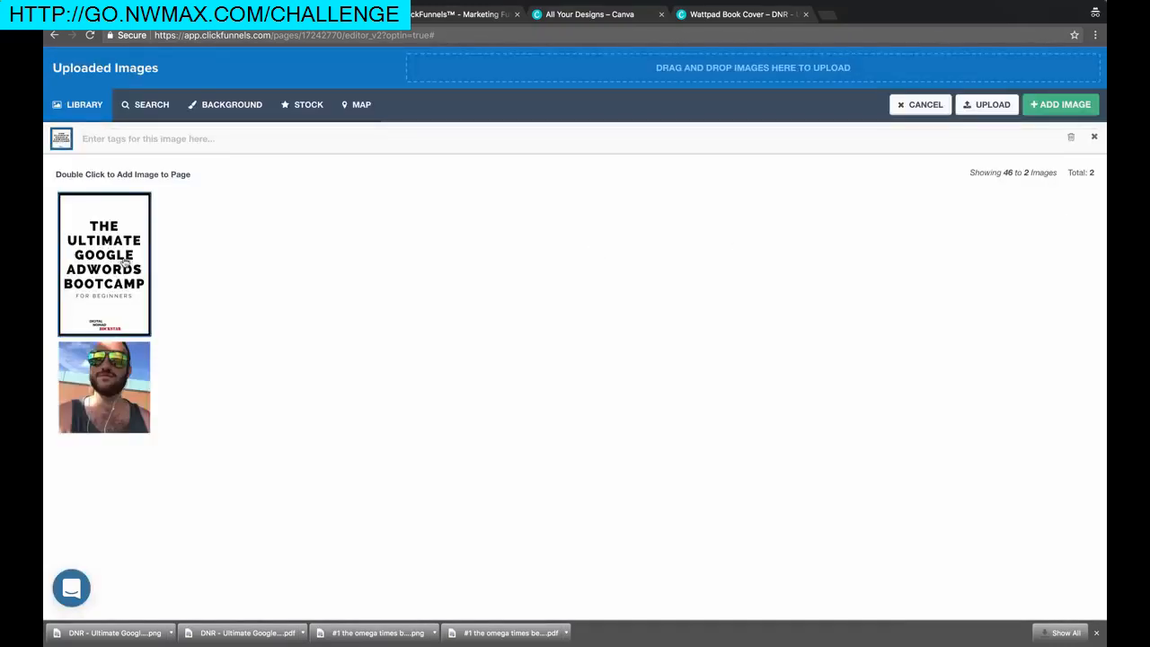
pyautogui.doubleClick(115, 261)
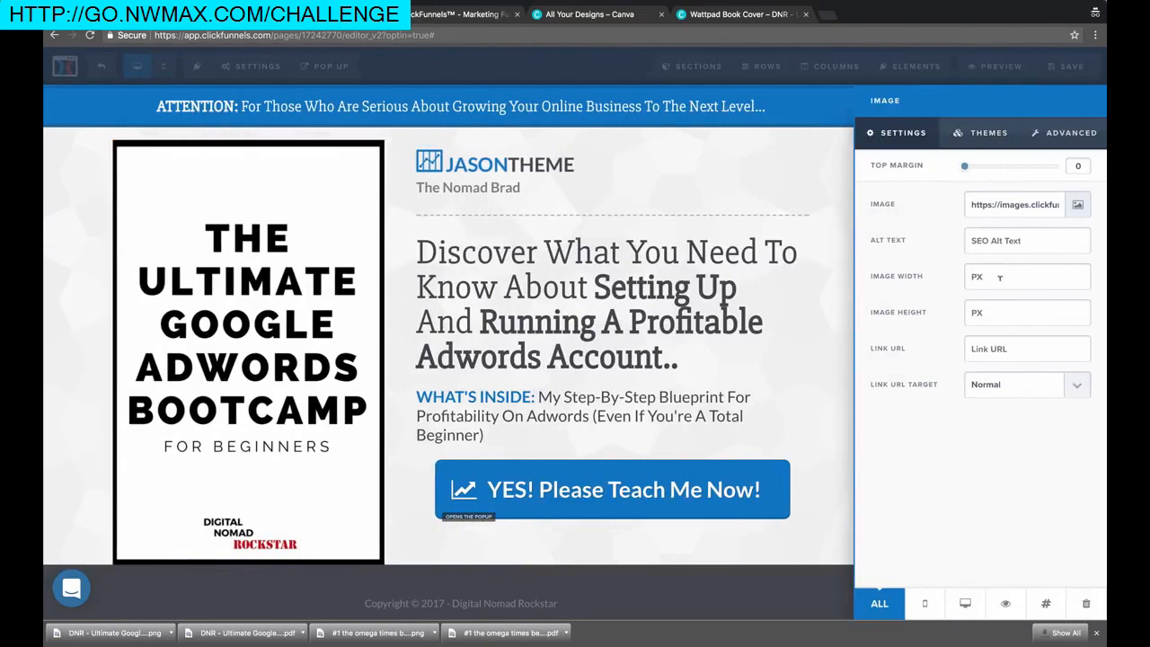
# Clear the image width and set the image height to 500
pyautogui.write('800')
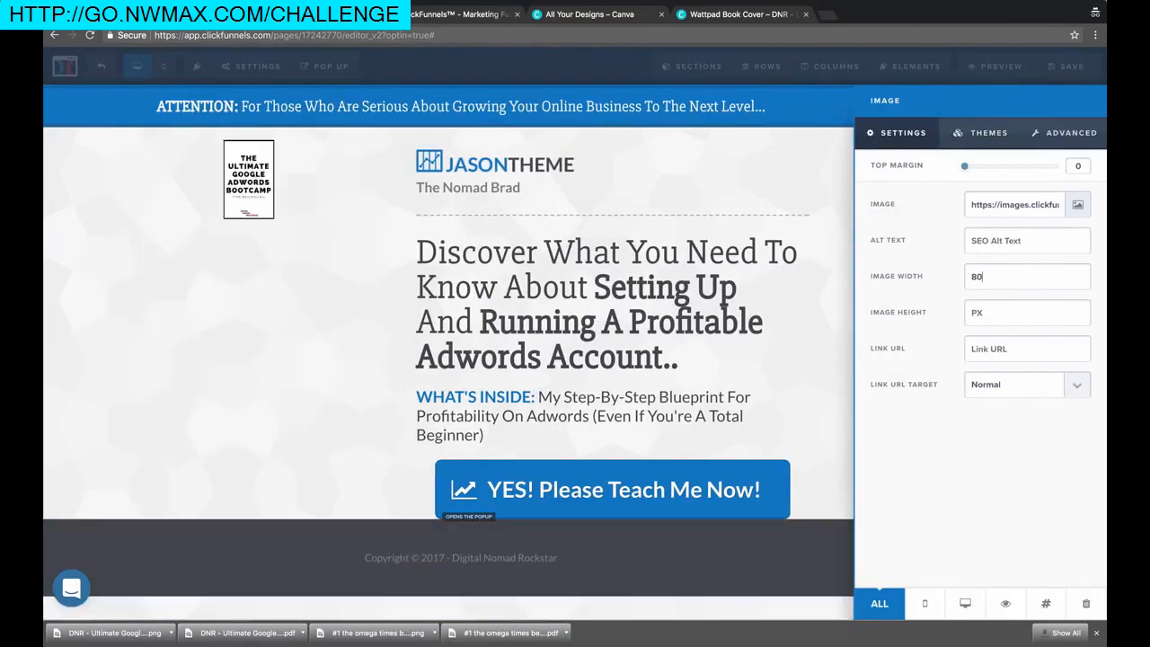
pyautogui.press('BackSpace')
pyautogui.press('BackSpace')
pyautogui.press('BackSpace')
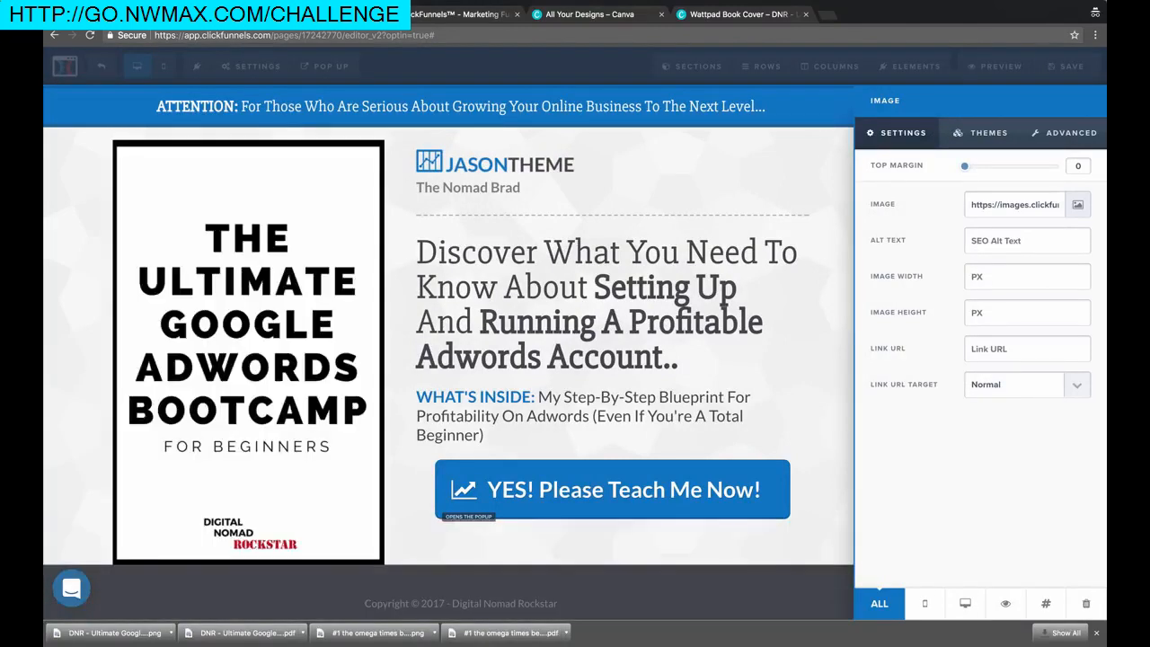
pyautogui.write('400')
pyautogui.press('BackSpace')
pyautogui.press('BackSpace')
pyautogui.press('BackSpace')
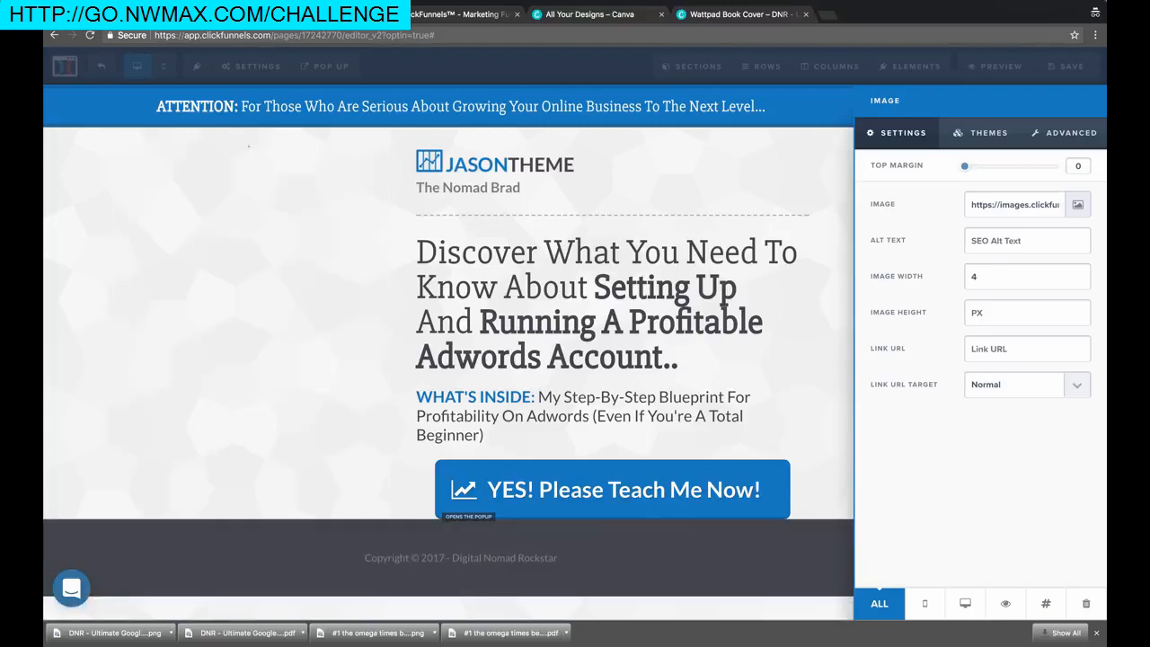
pyautogui.write('400')
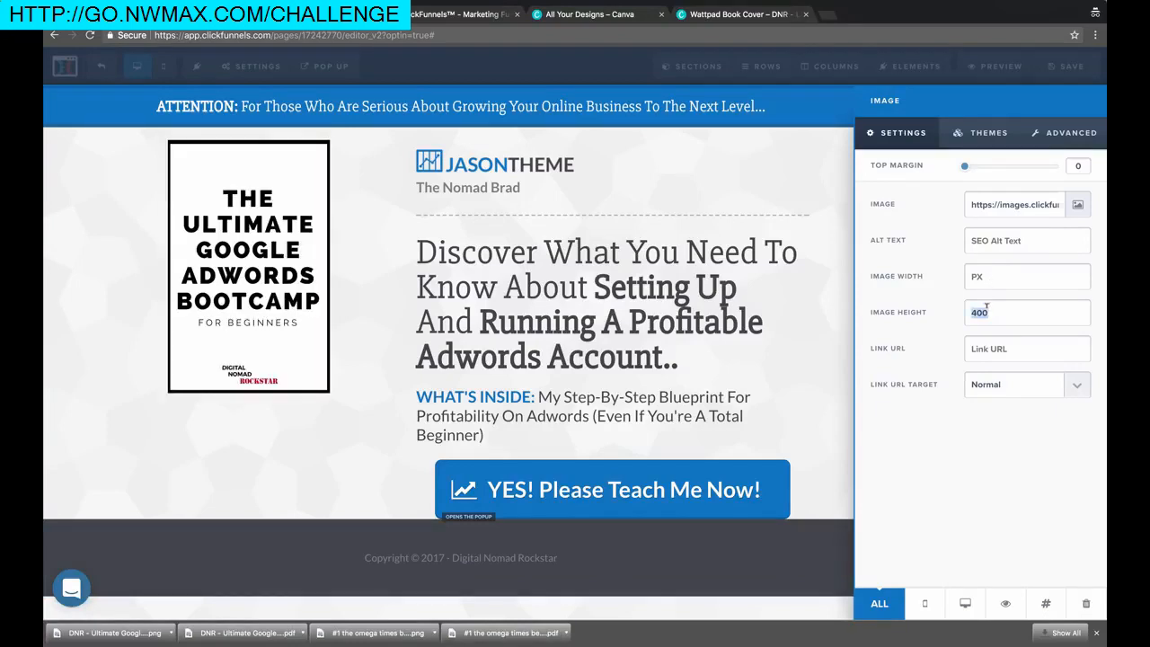
pyautogui.write('600')
pyautogui.press('BackSpace')
pyautogui.press('BackSpace')
pyautogui.press('BackSpace')
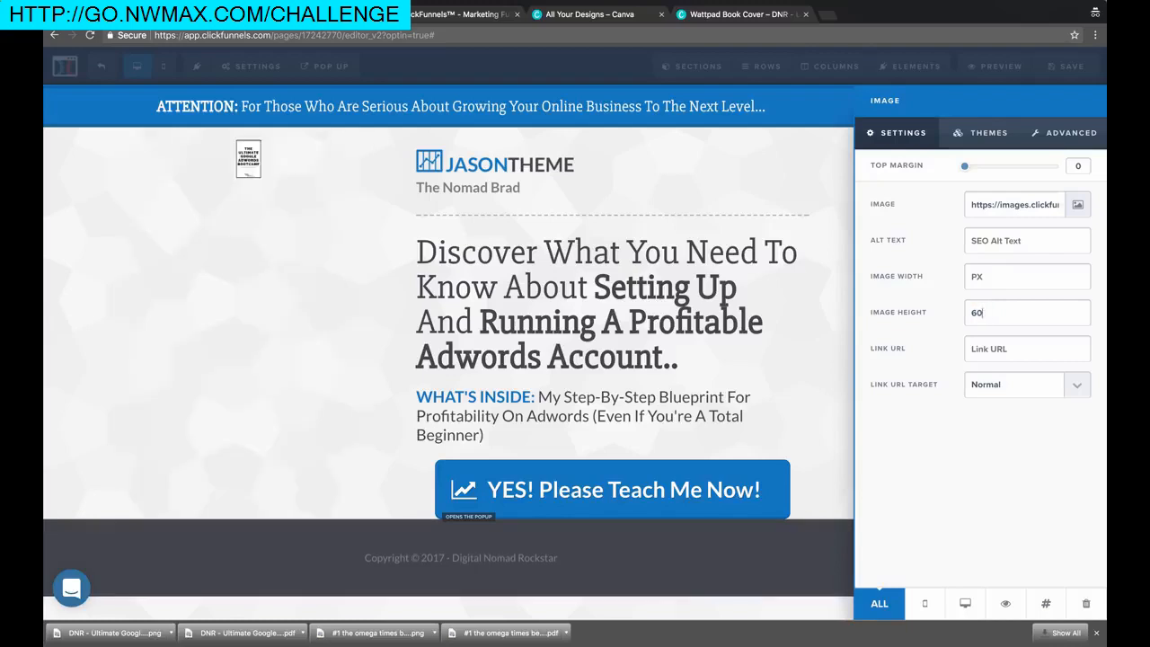
pyautogui.write('500')
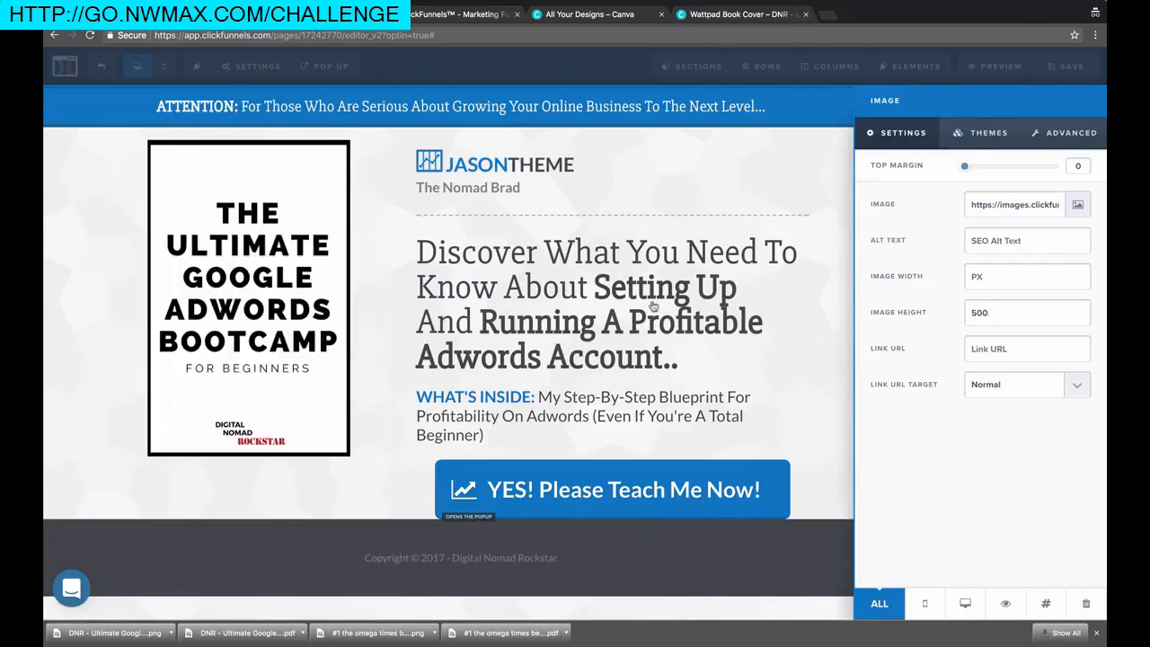
pyautogui.click(380, 297)
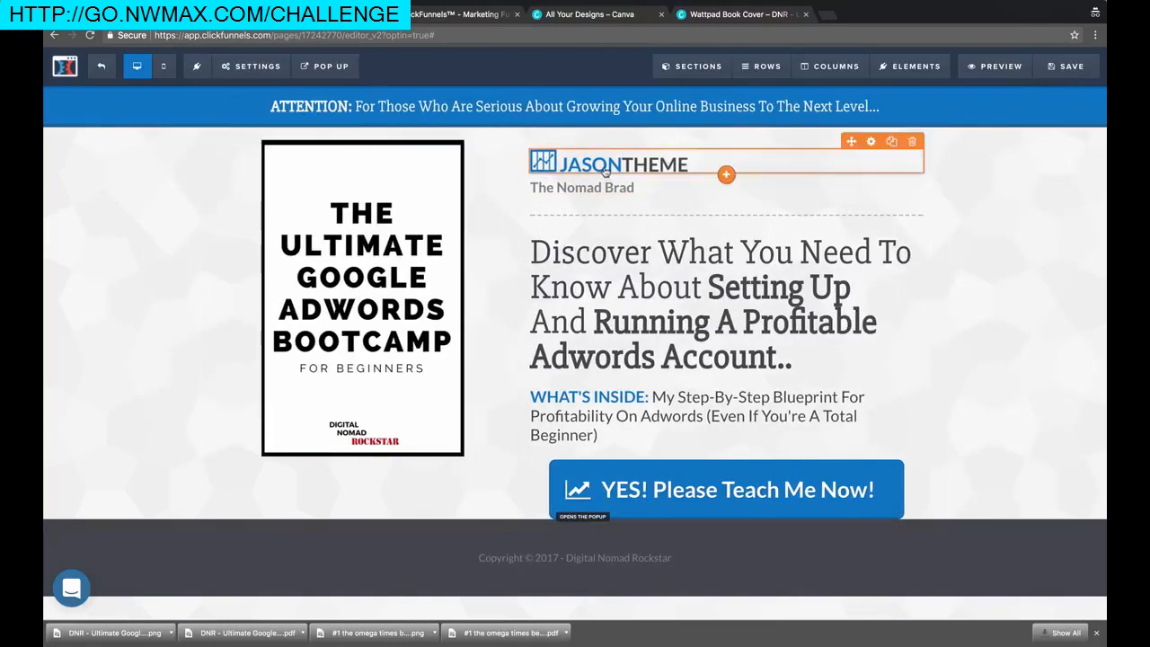
# Replace the JasonTheme logo with the Digital Nomad Rockstar logo
pyautogui.click(548, 4)
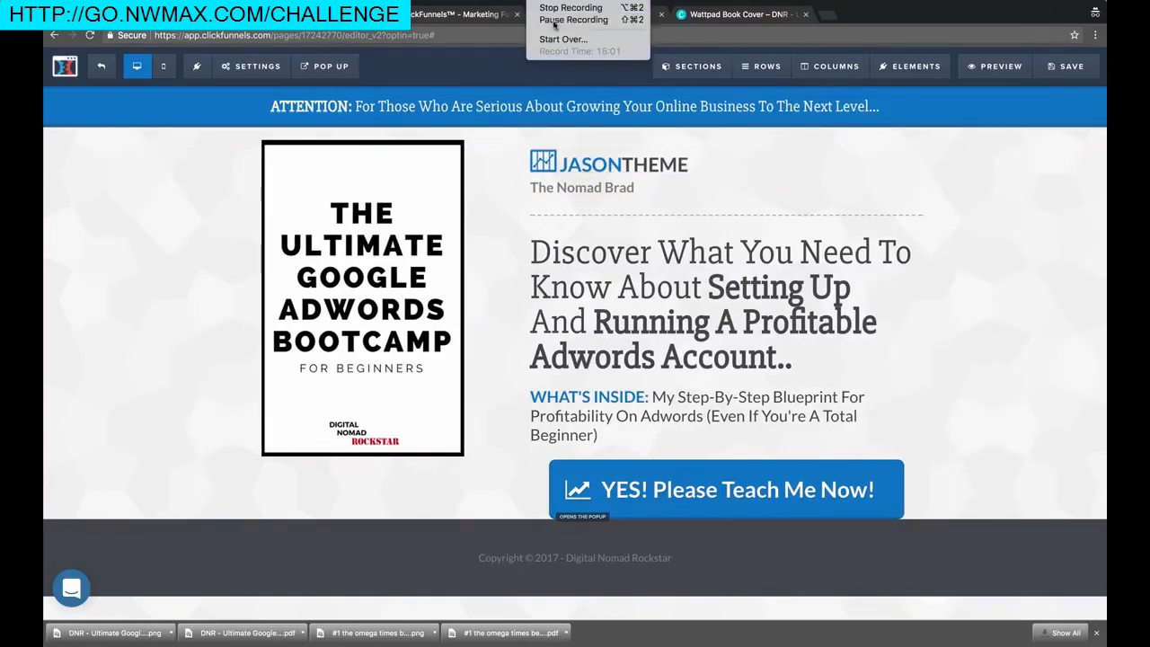
pyautogui.click(554, 20)
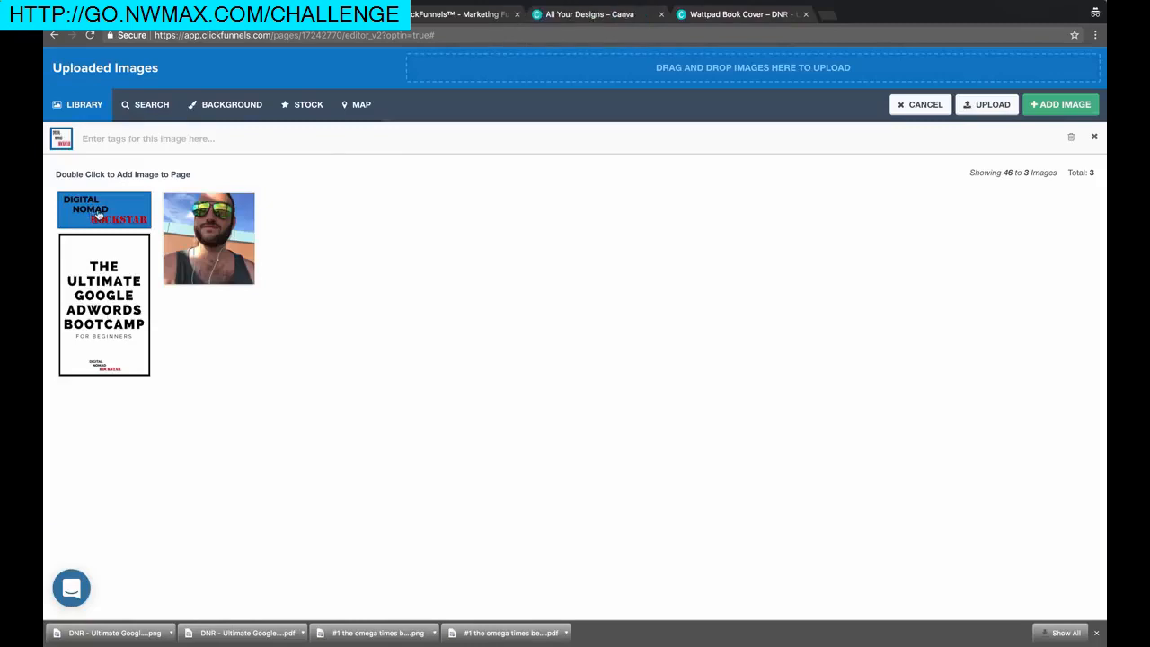
pyautogui.doubleClick(97, 215)
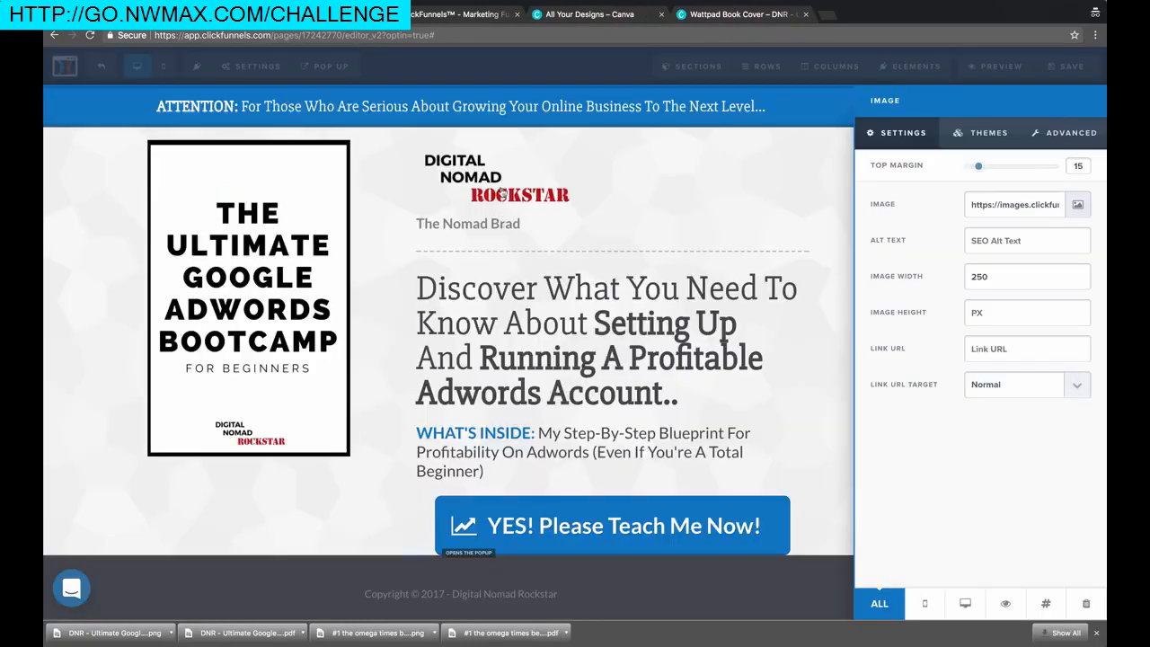
pyautogui.click(501, 194)
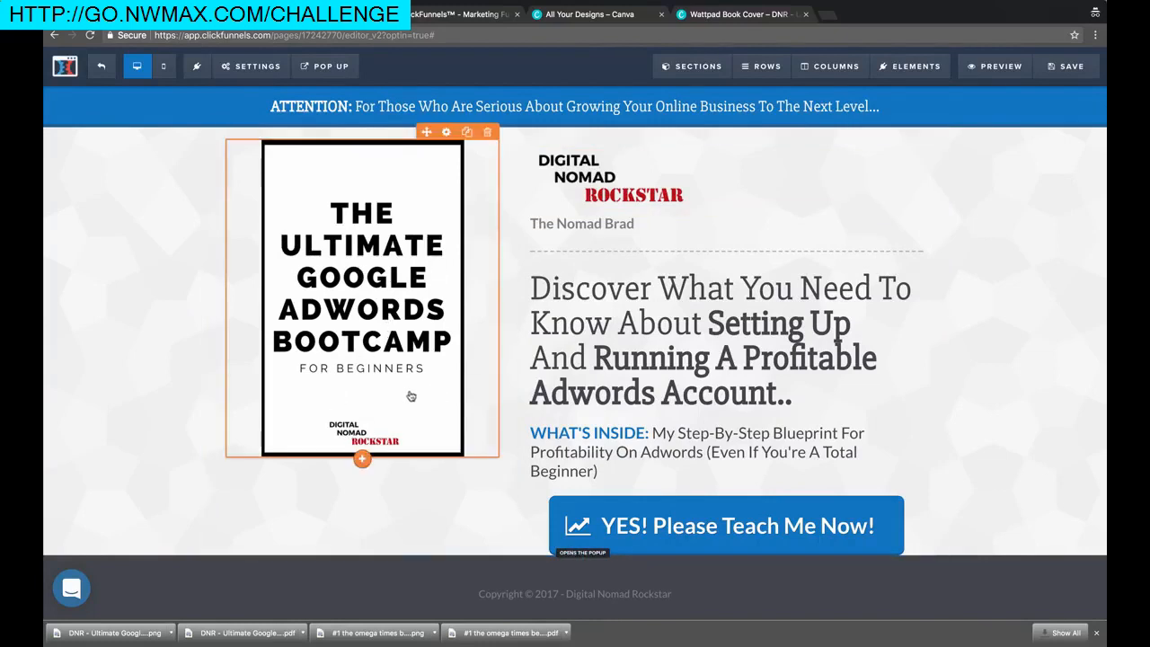
# Save the squeeze page and open its preview in a new tab
pyautogui.scroll(-1, 629, 386)
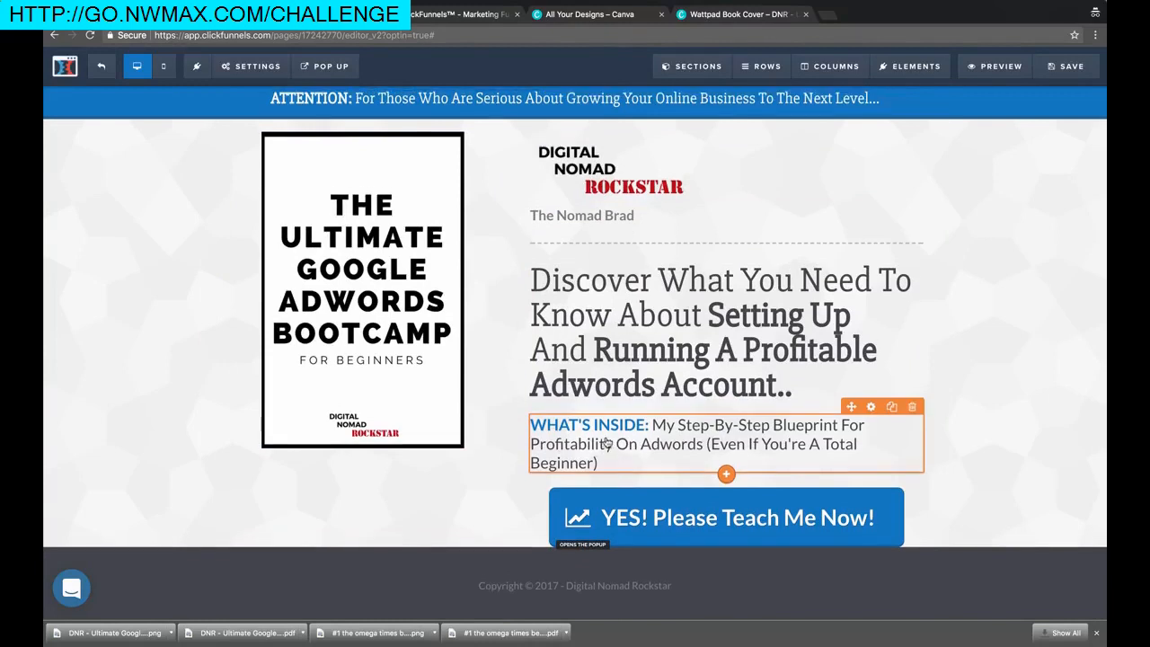
pyautogui.scroll(1, 593, 450)
pyautogui.click(1096, 633)
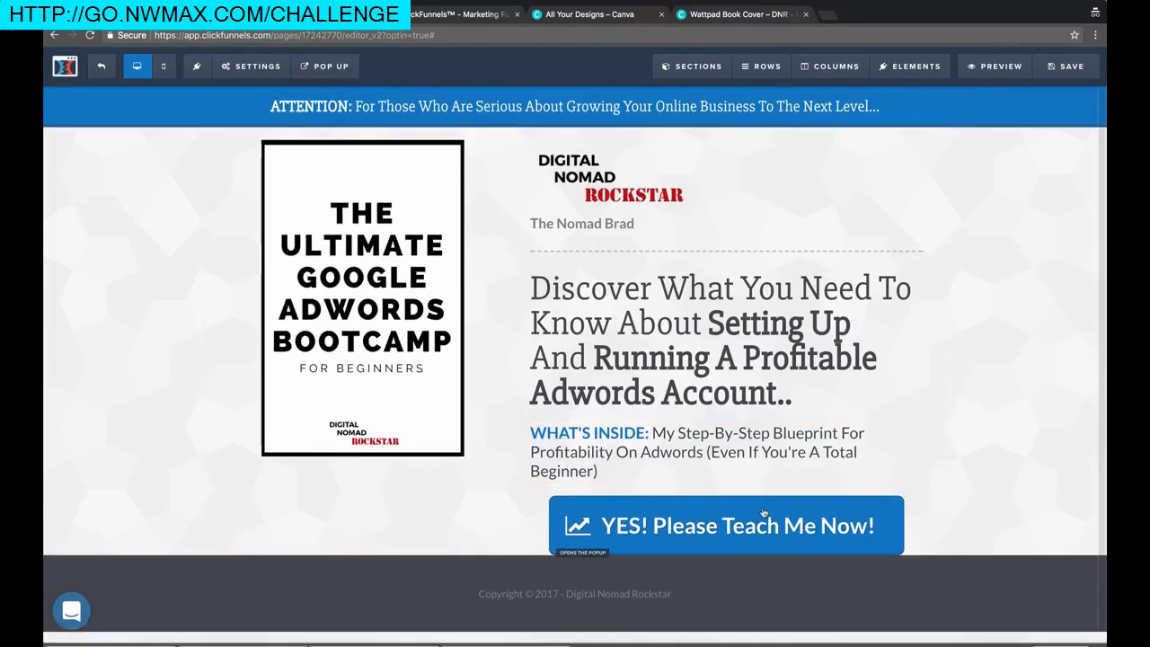
pyautogui.click(1068, 66)
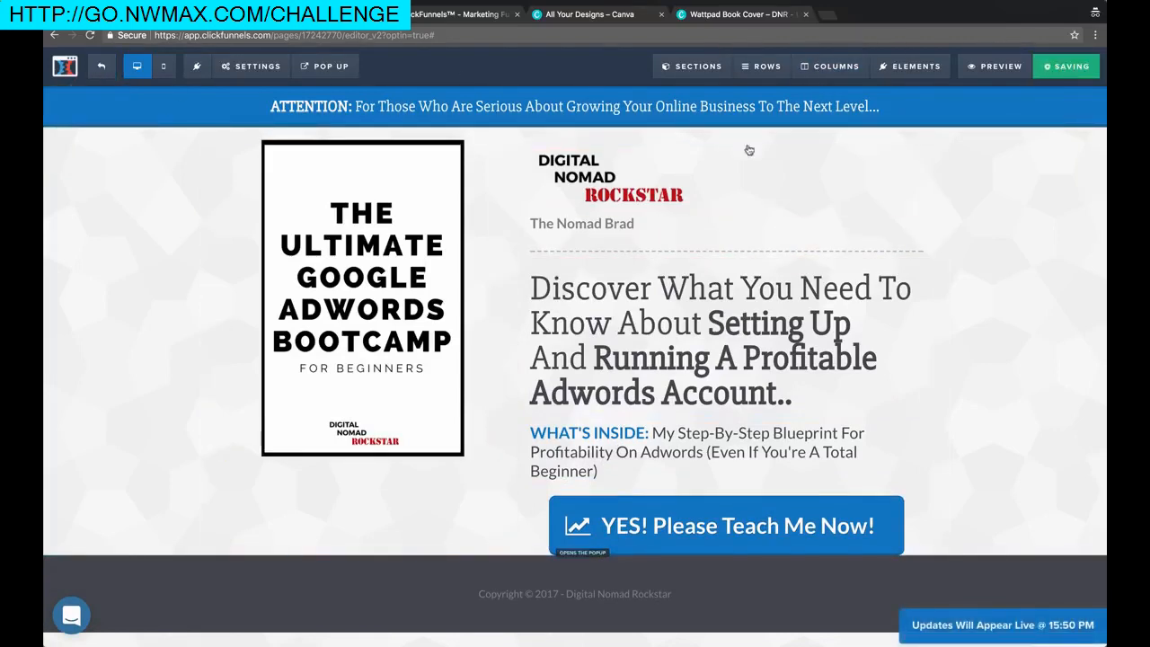
pyautogui.click(994, 65)
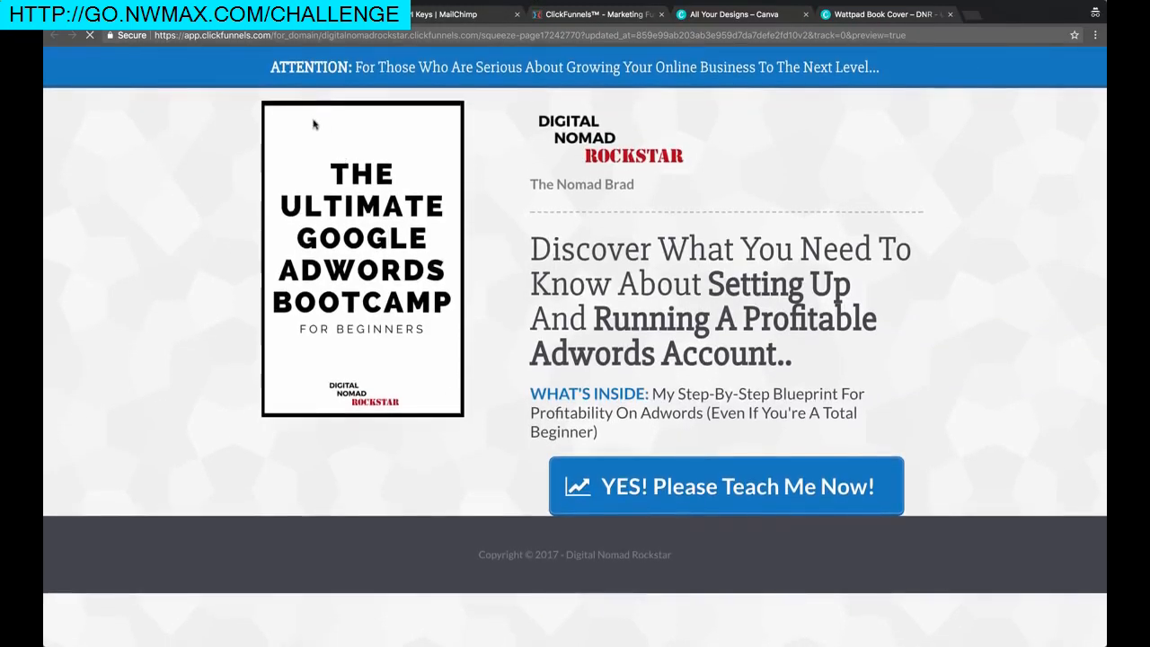
# Open the YES! Please Teach Me Now! popup, enter a test e-mail, and sign up
pyautogui.click(715, 494)
pyautogui.click(561, 293)
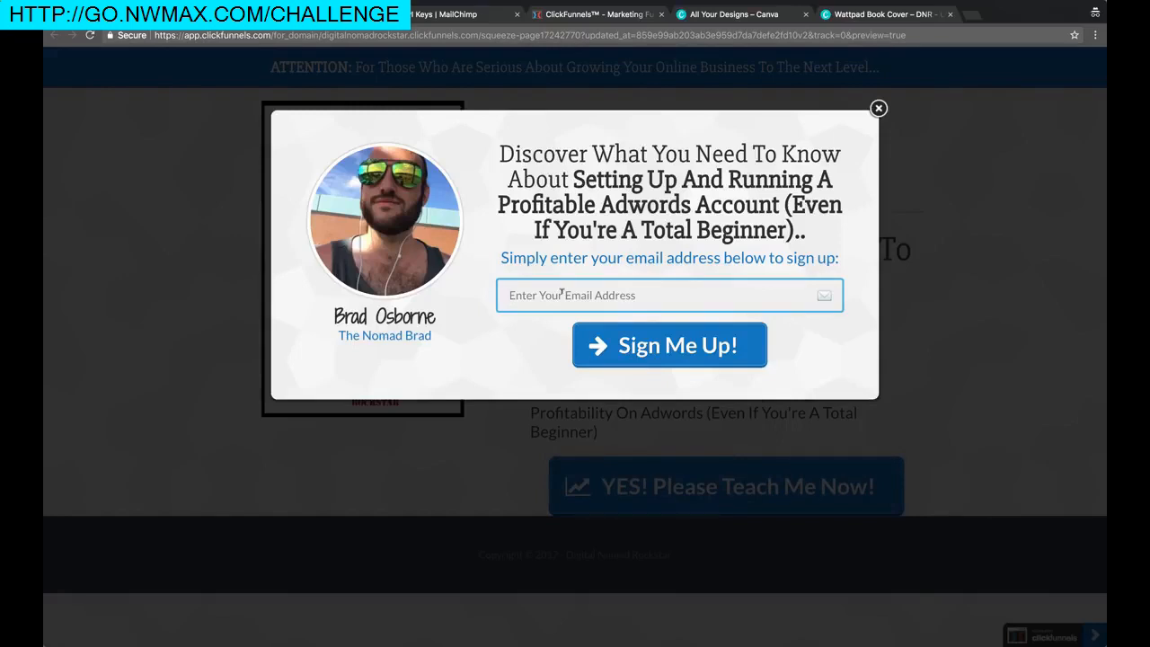
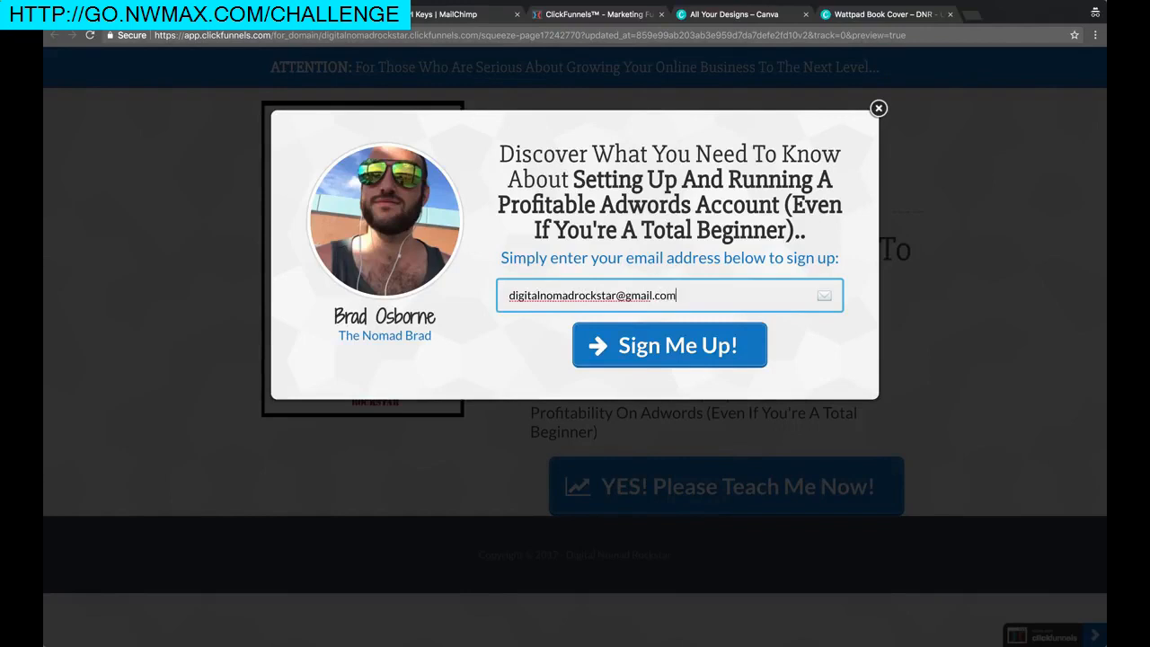
pyautogui.click(680, 344)
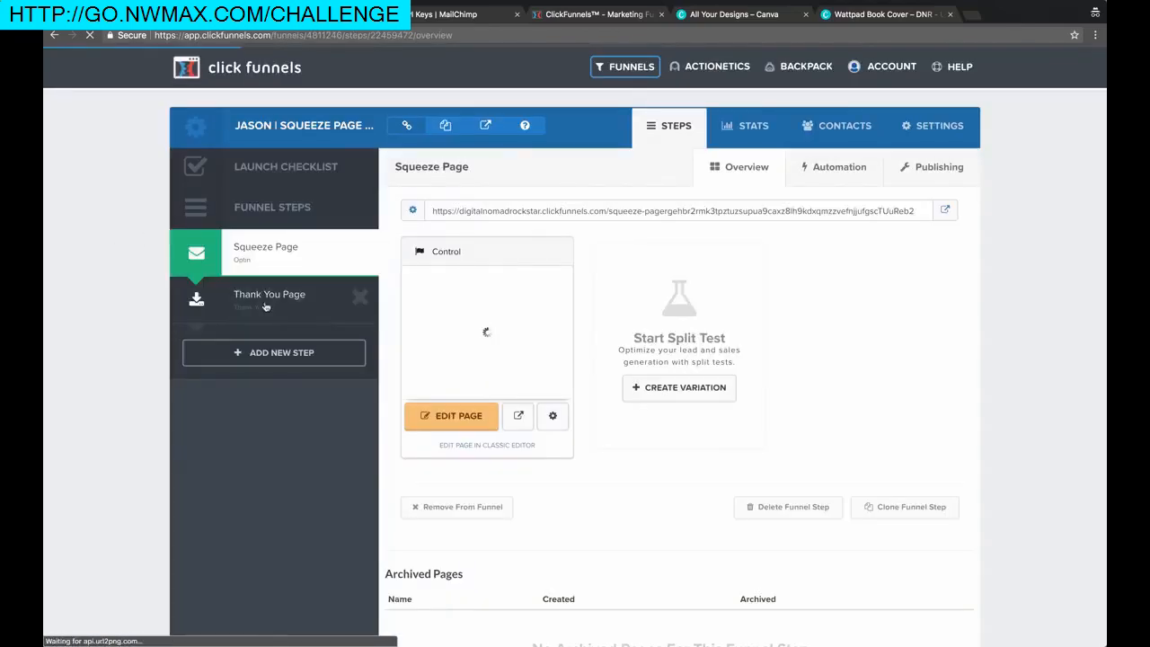
# Open the Thank You Page step and delete the Lorem ipsum paragraph
pyautogui.click(265, 306)
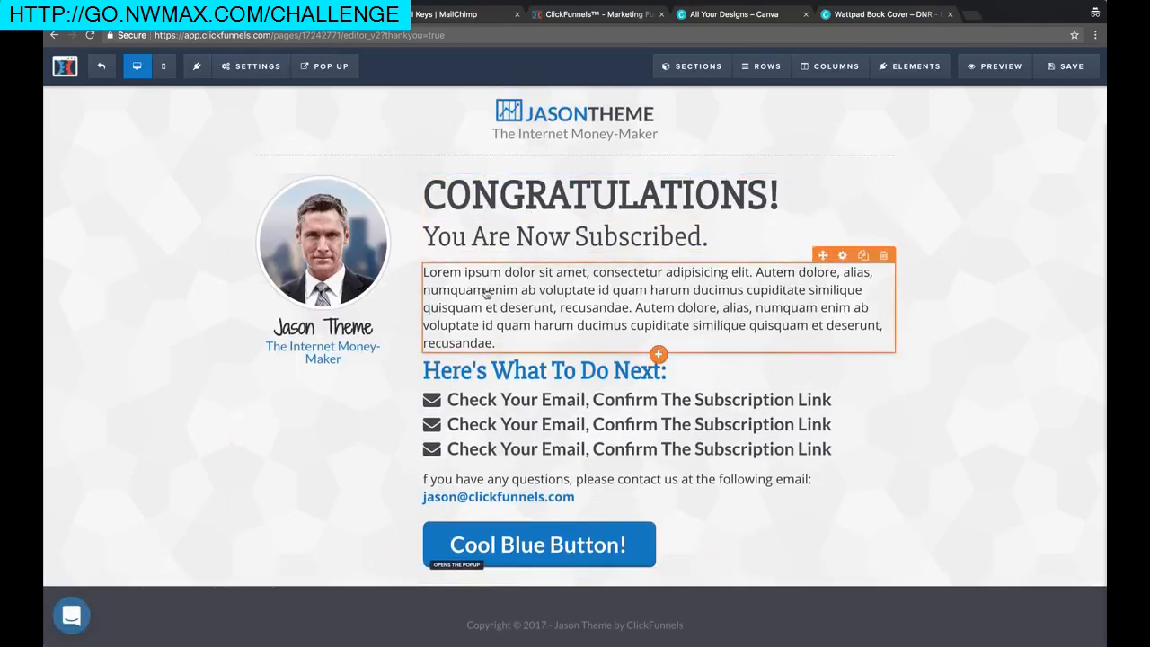
pyautogui.click(883, 255)
pyautogui.click(697, 109)
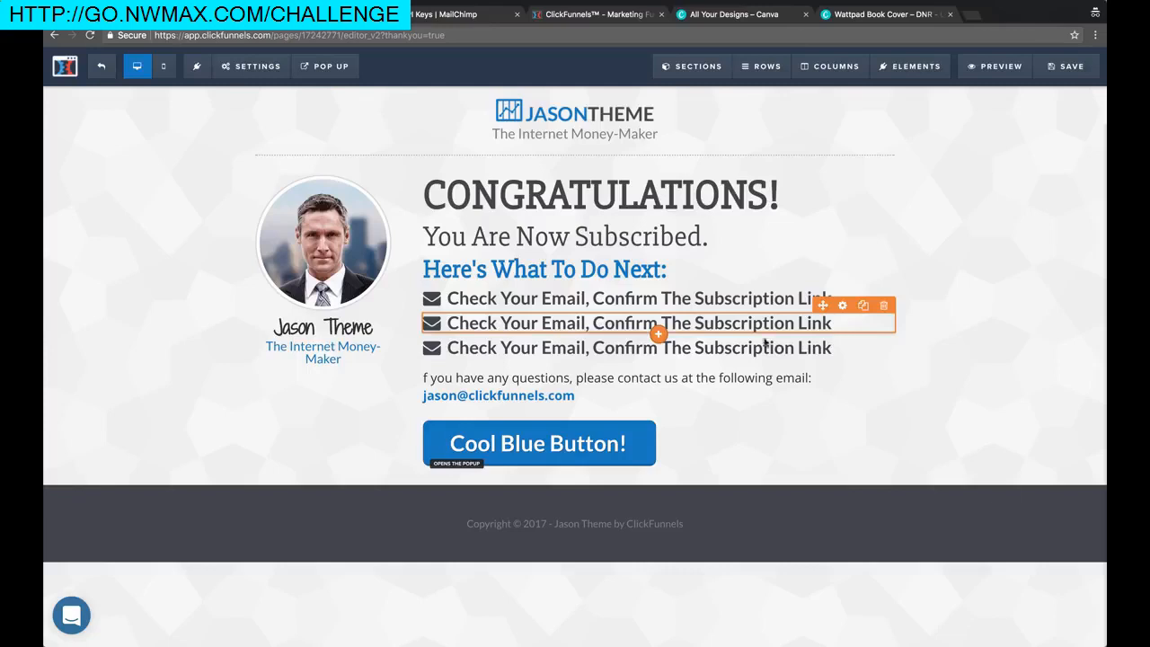
pyautogui.click(500, 397)
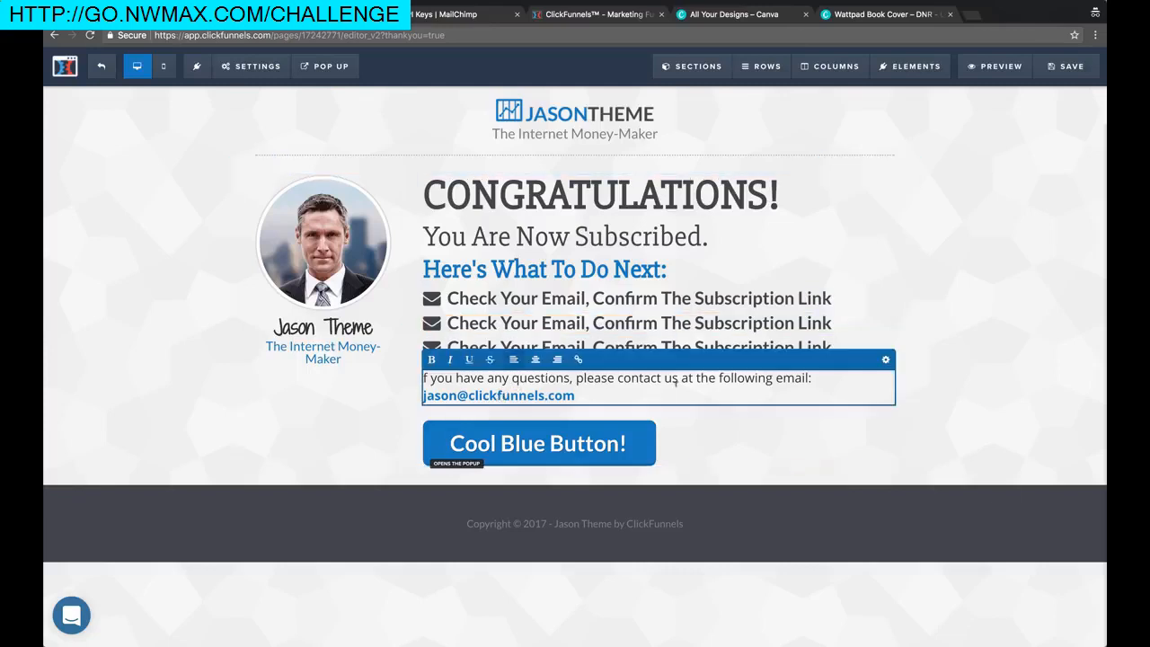
pyautogui.click(924, 281)
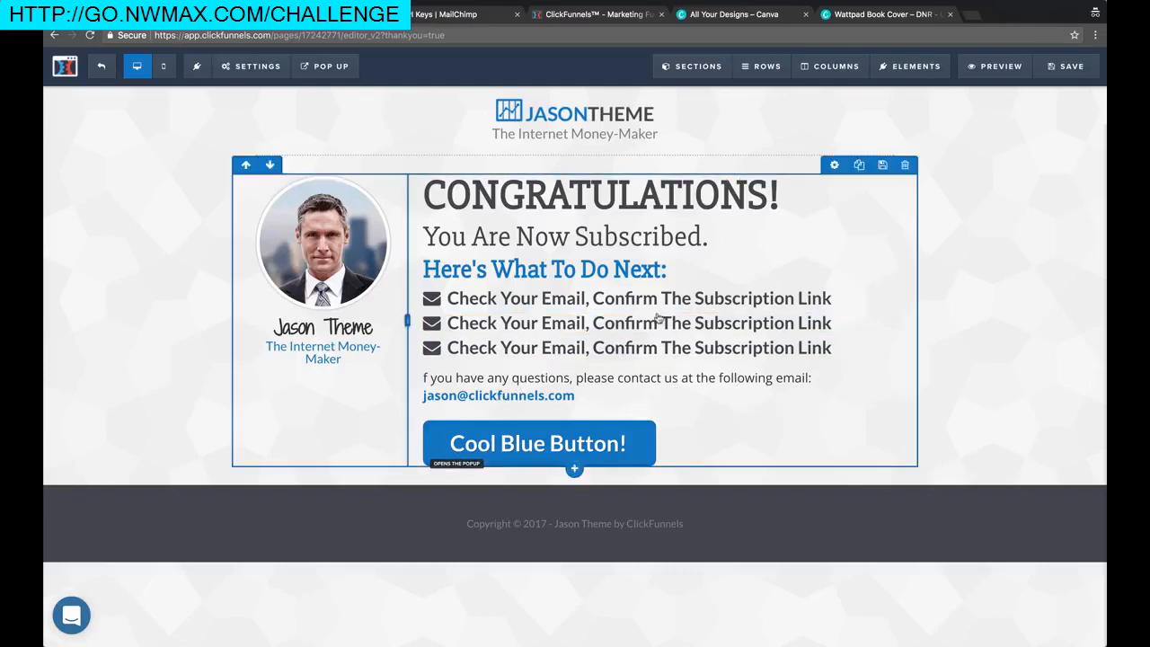
# Replace the name headline under the profile photo with the author's name
pyautogui.click(344, 332)
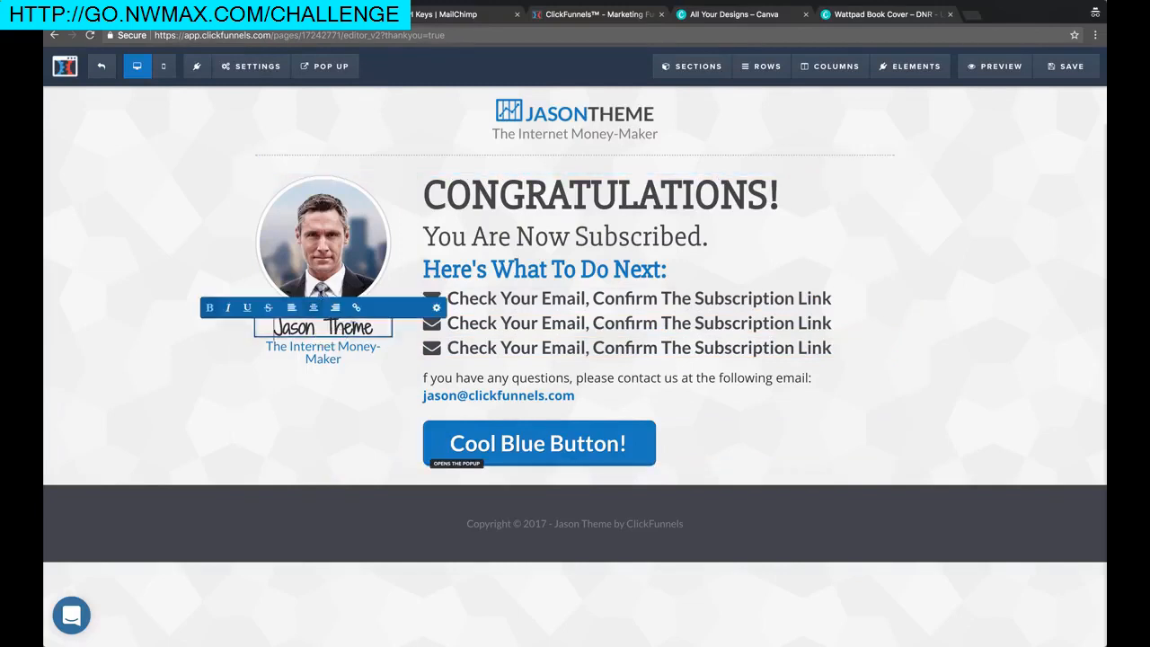
pyautogui.hotkey('ctrl', 'a')
pyautogui.write('The nomad')
pyautogui.press('BackSpace')
pyautogui.press('BackSpace')
pyautogui.press('BackSpace')
pyautogui.press('BackSpace')
pyautogui.press('BackSpace')
pyautogui.write('Nomad Brad')
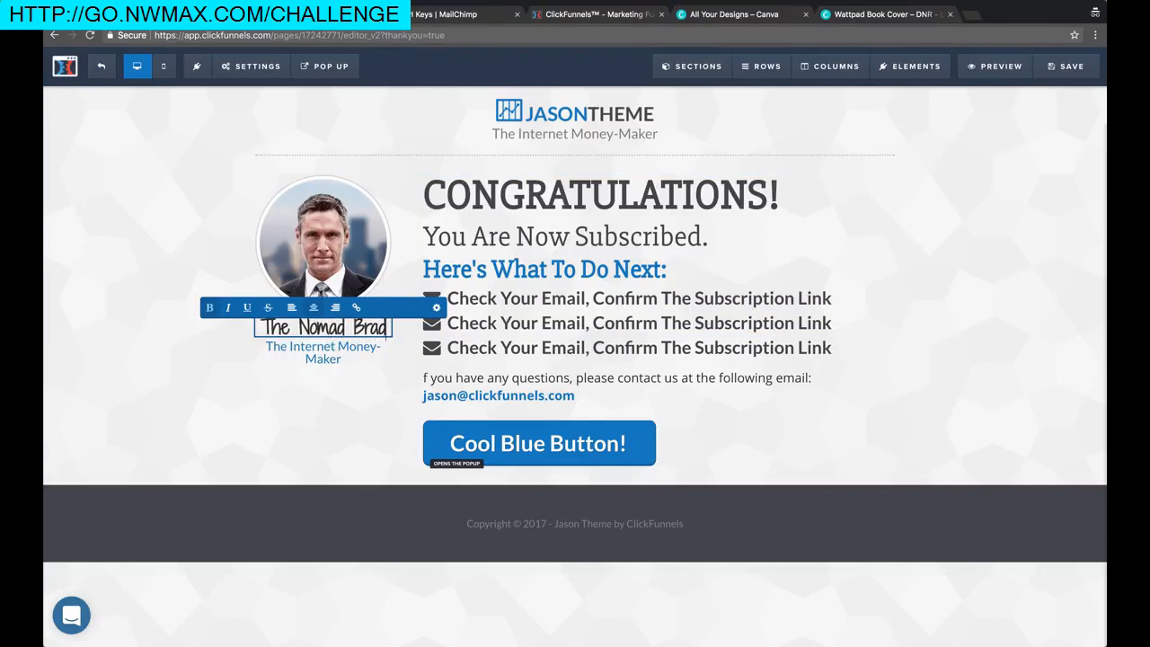
pyautogui.click(326, 360)
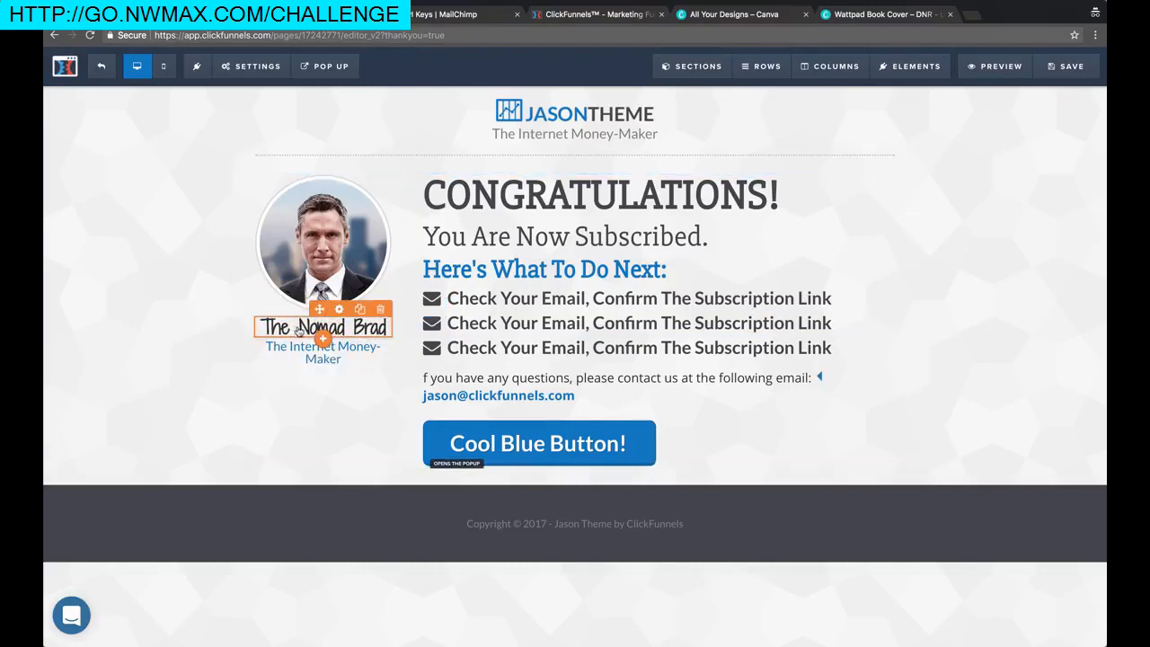
pyautogui.tripleClick(298, 331)
pyautogui.write('Brad Osborn')
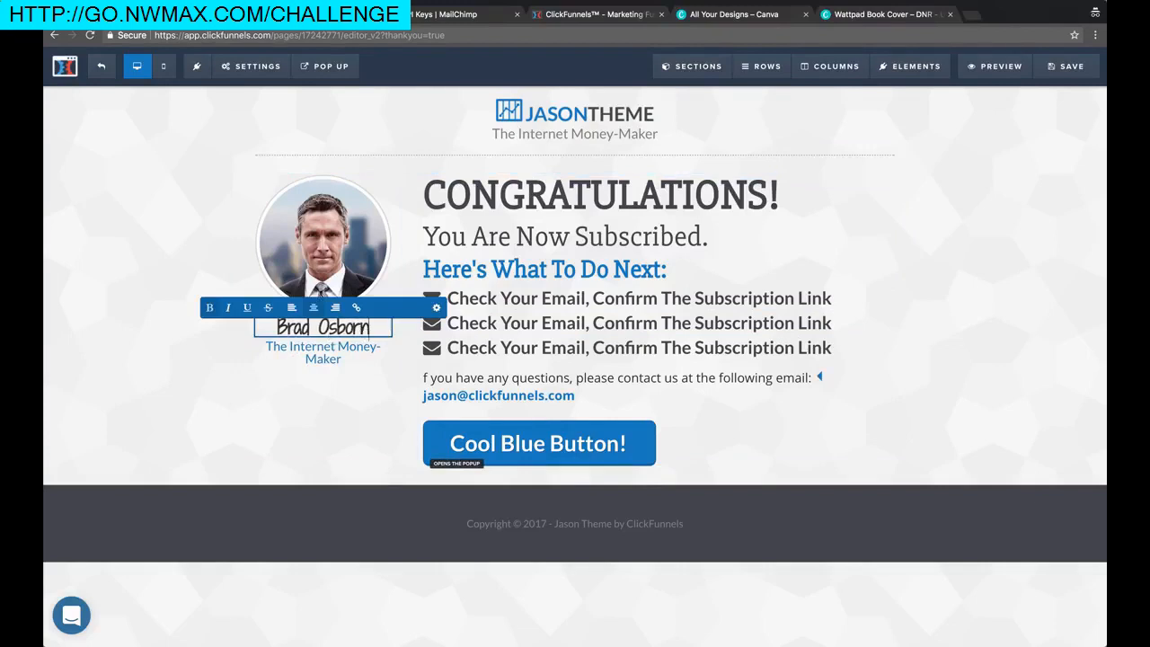
pyautogui.write('e')
pyautogui.click(267, 367)
# Change the subheadline under the name to the author's nickname
pyautogui.tripleClick(312, 351)
pyautogui.write('The Nomad Brad')
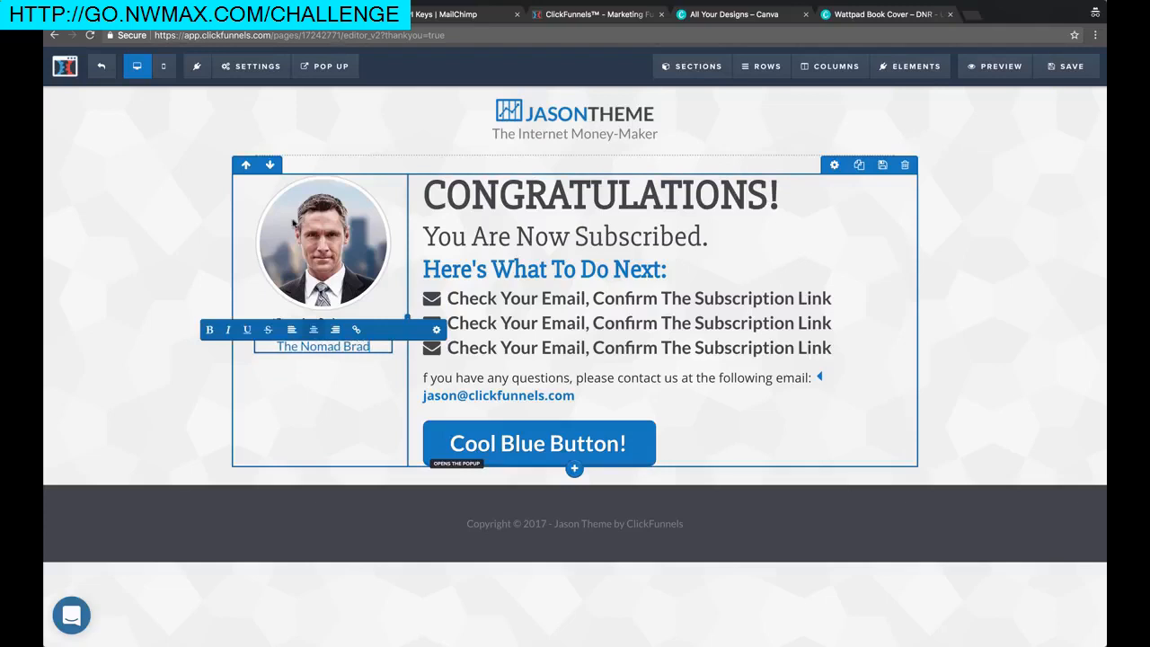
pyautogui.click(339, 256)
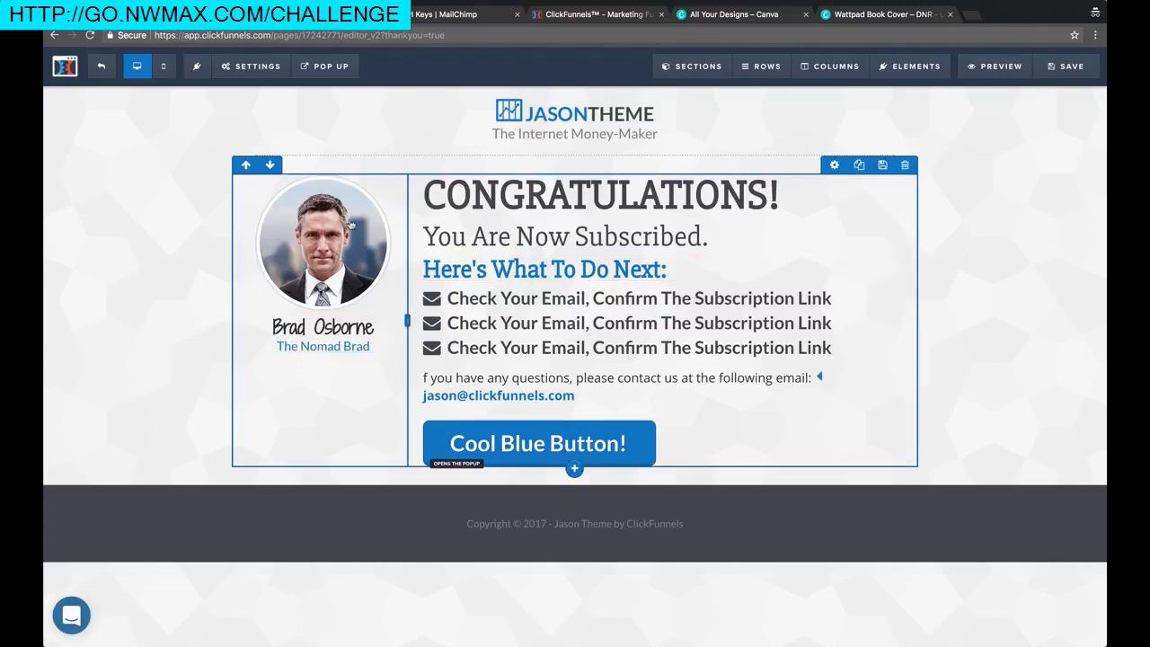
pyautogui.click(327, 238)
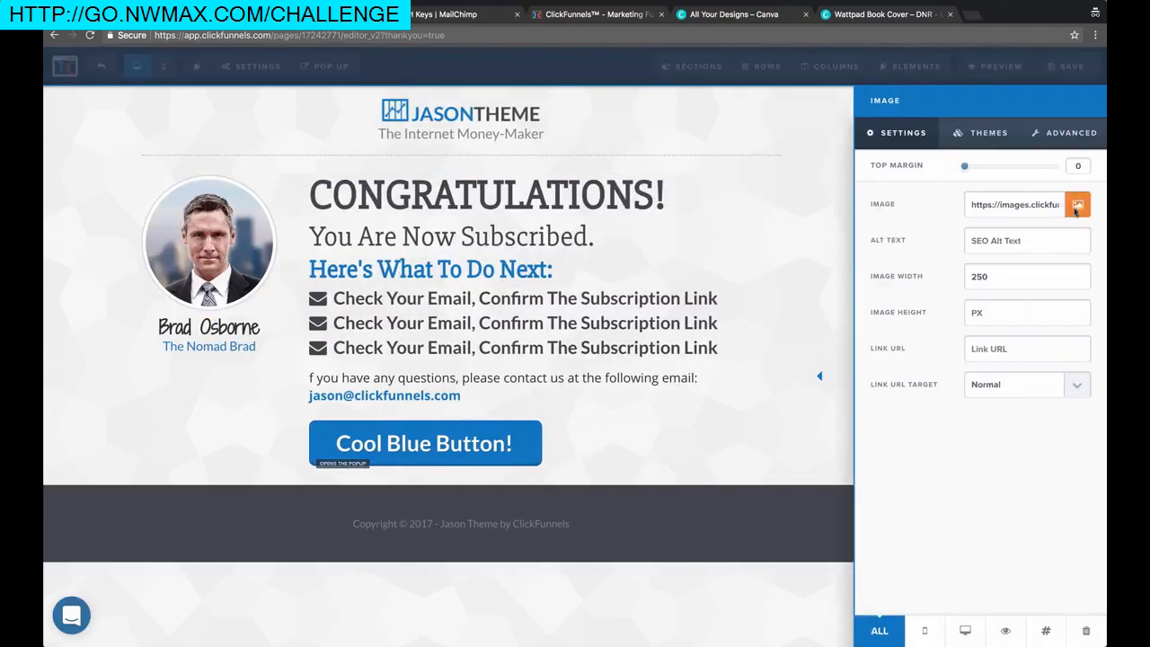
# Swap the profile photo for the sunglasses photo from Uploaded Images
pyautogui.click(1077, 205)
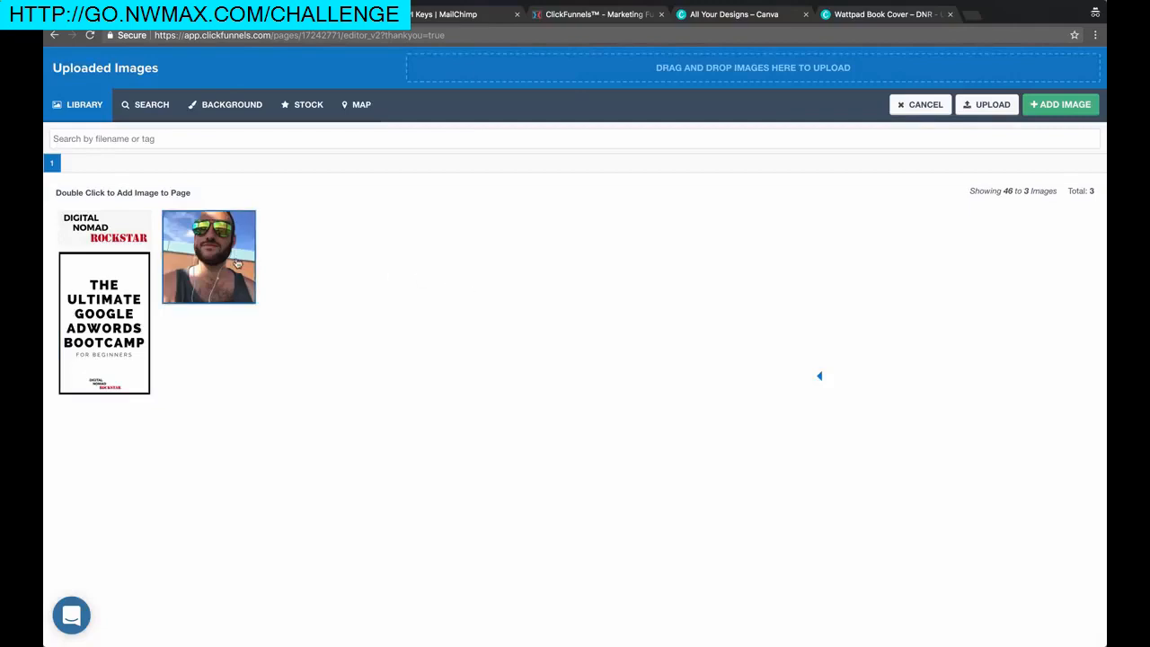
pyautogui.doubleClick(235, 262)
pyautogui.click(825, 242)
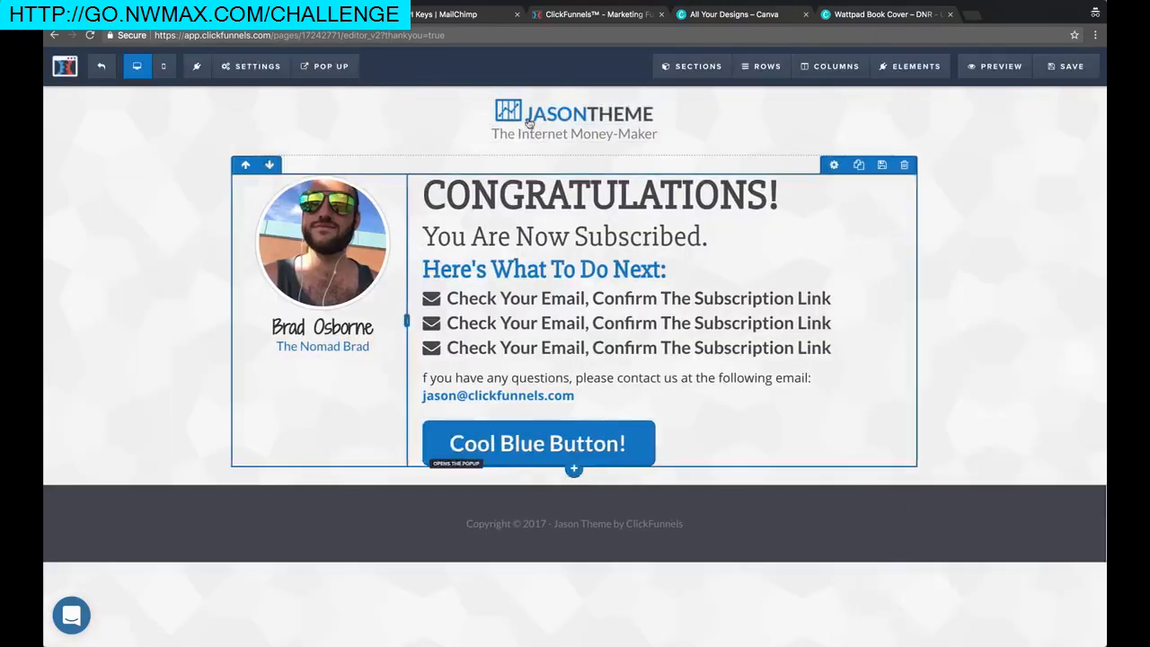
# Put the Digital Nomad Rockstar logo in the header and delete the tagline beneath it
pyautogui.click(800, 185)
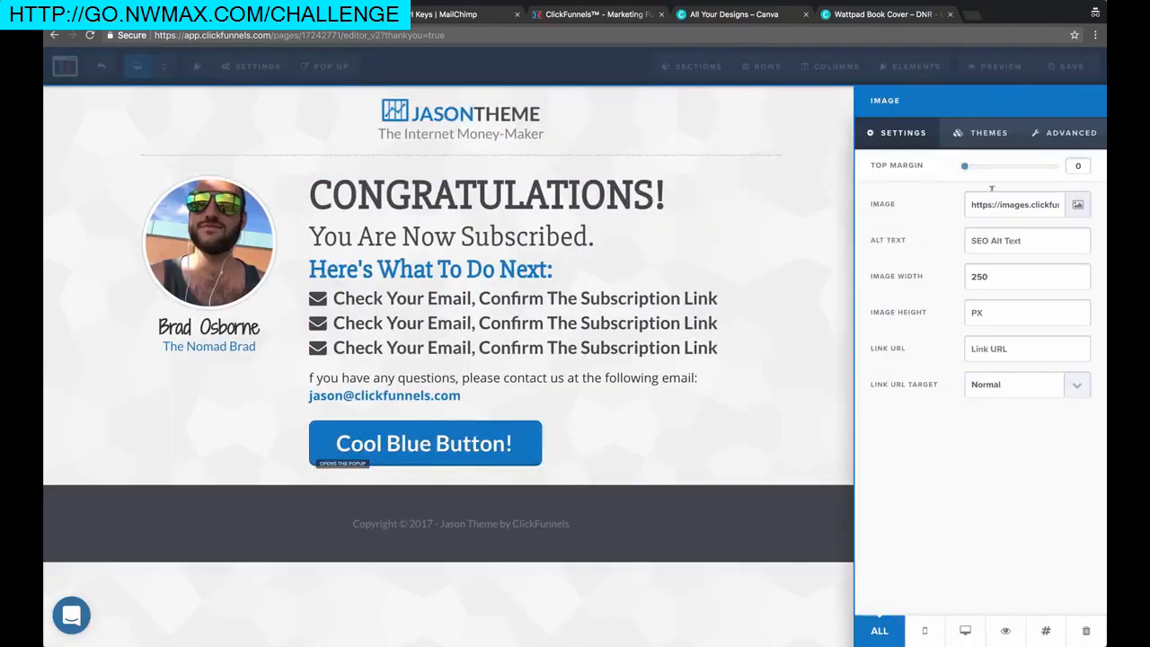
pyautogui.click(1077, 205)
pyautogui.doubleClick(133, 213)
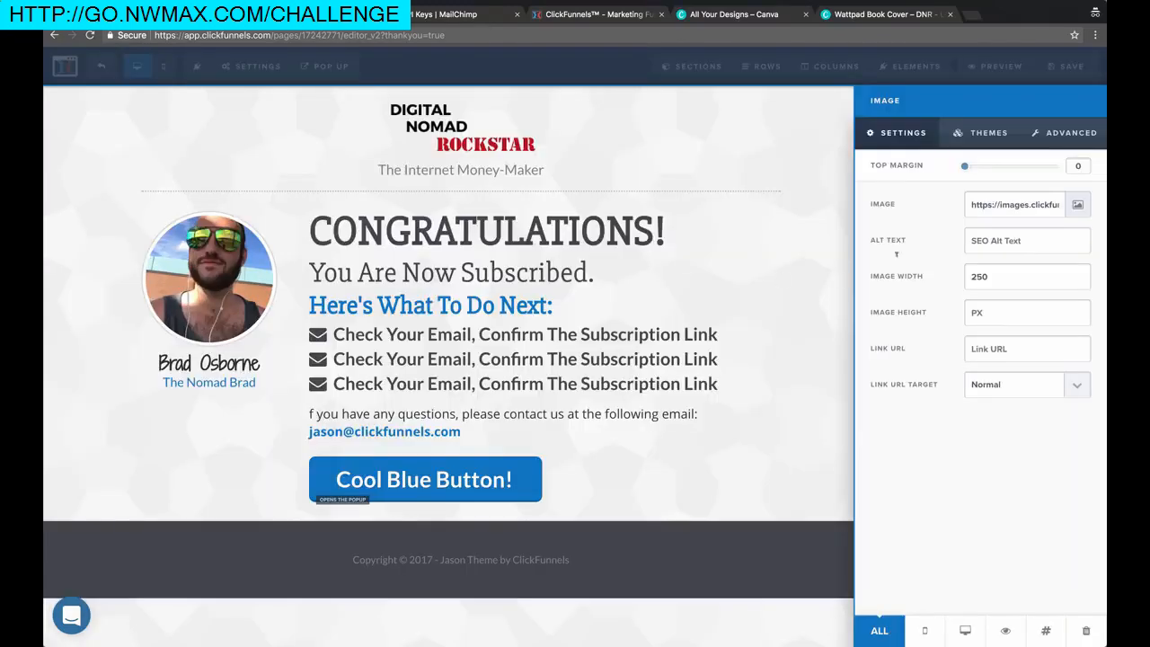
pyautogui.click(608, 202)
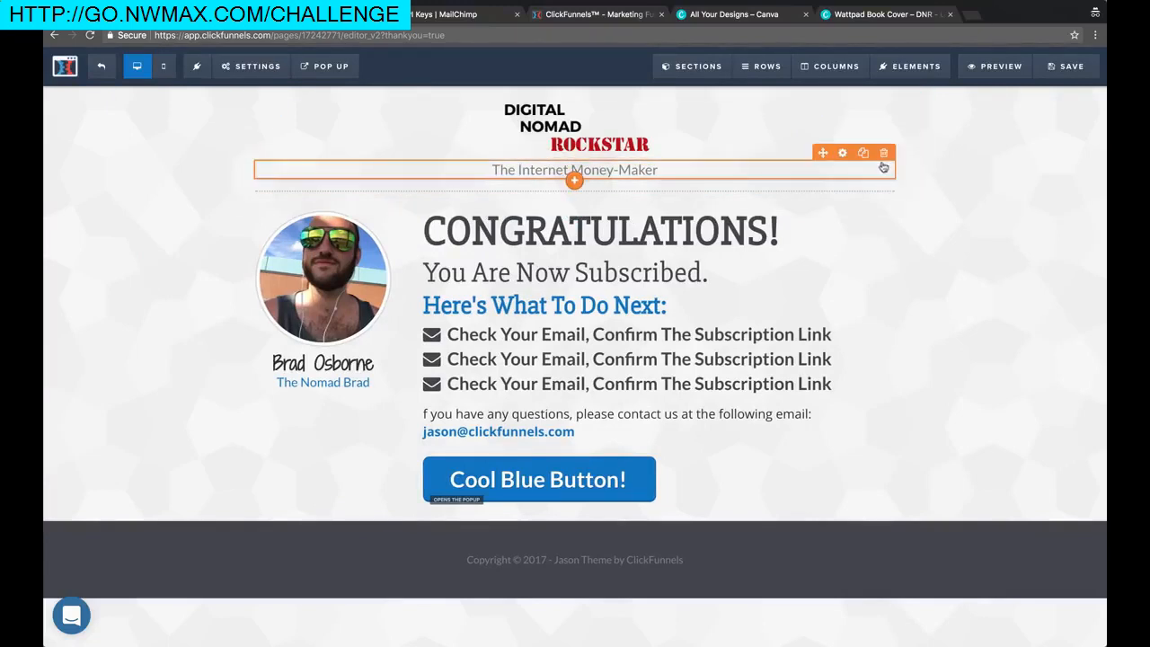
pyautogui.click(885, 155)
# Confirm removal of The Internet Money-Maker tagline and save the page
pyautogui.click(699, 111)
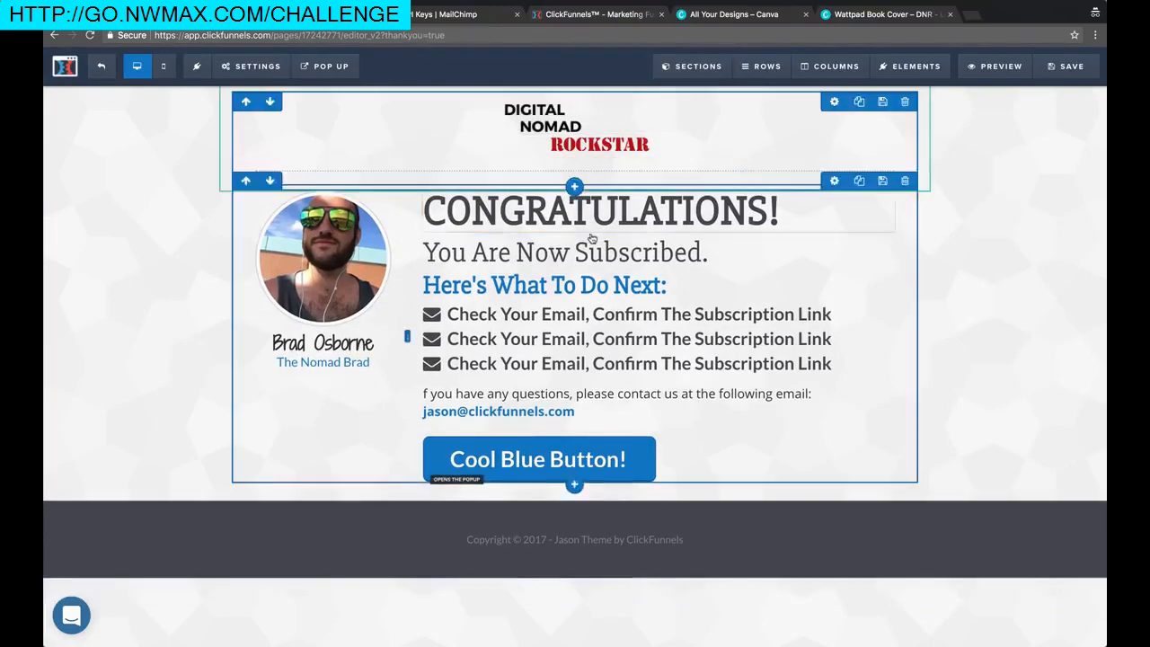
pyautogui.click(254, 66)
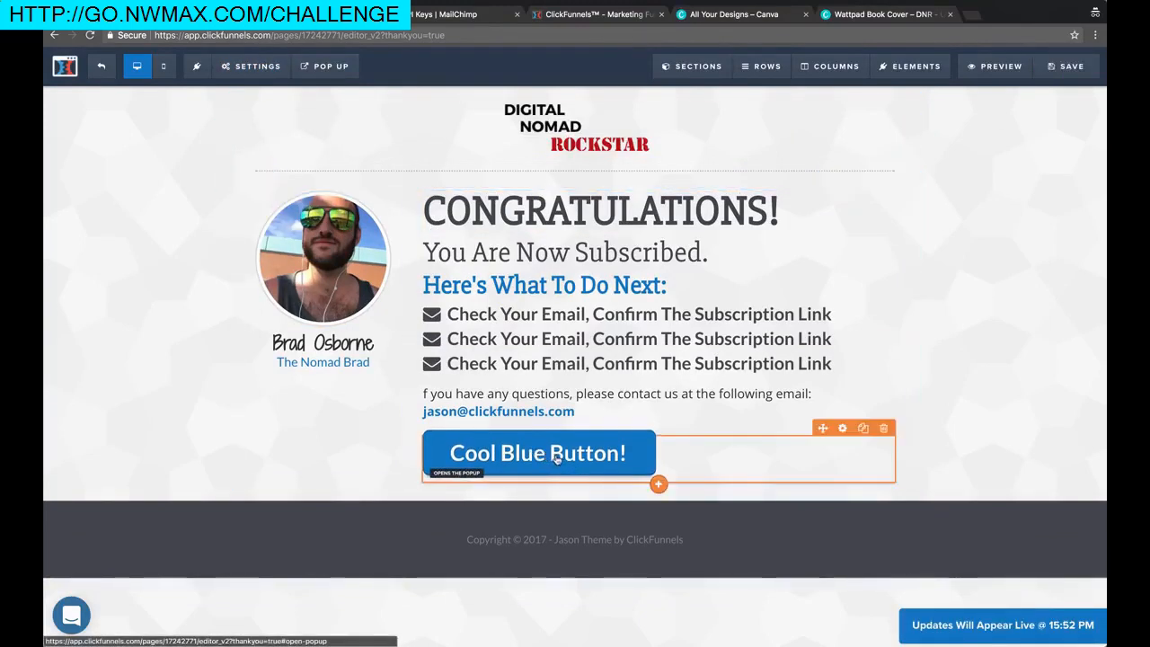
pyautogui.click(547, 458)
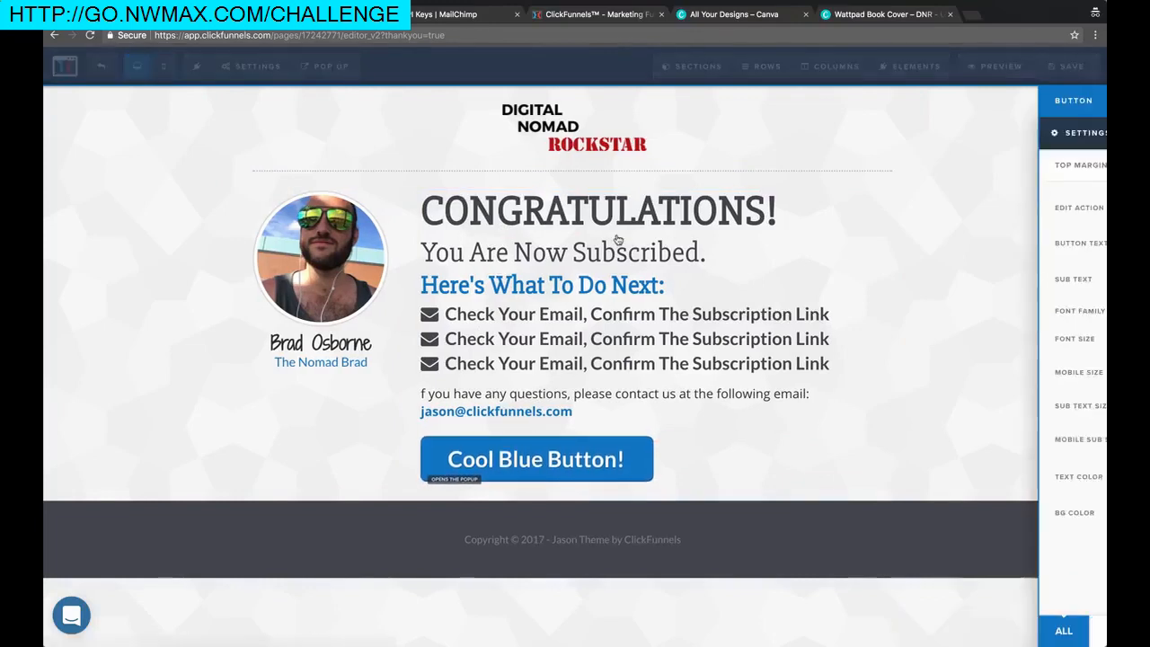
pyautogui.click(756, 244)
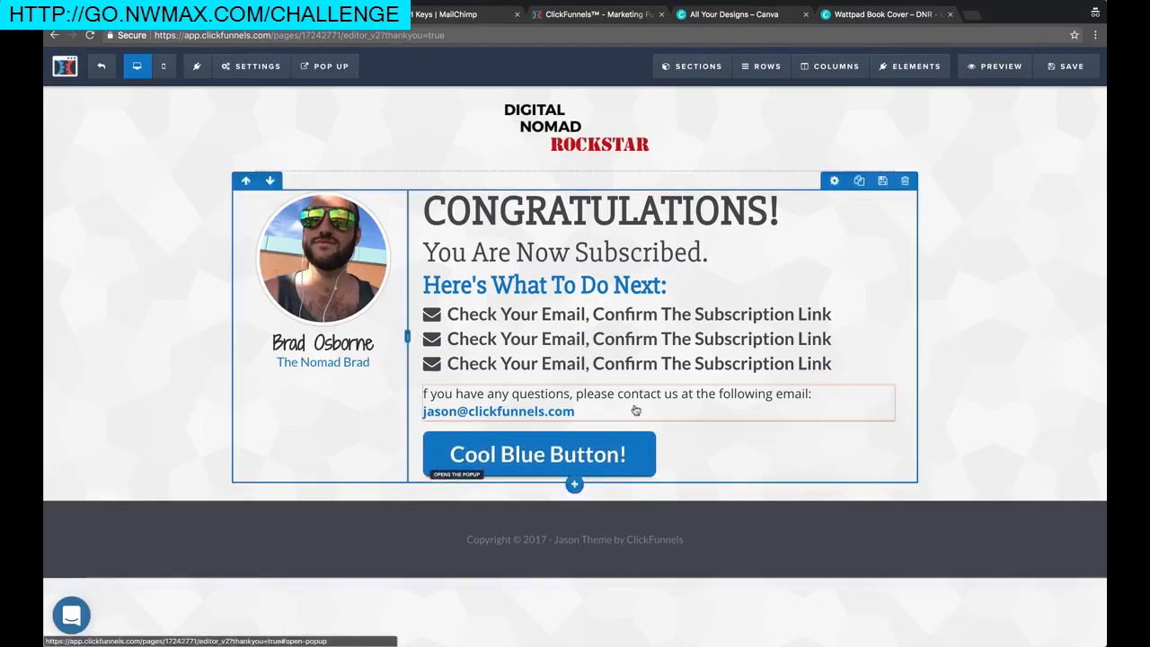
# Replace the contact paragraph's email address with the site owner's e-mail
pyautogui.click(586, 411)
pyautogui.moveTo(582, 410); pyautogui.dragTo(423, 411)
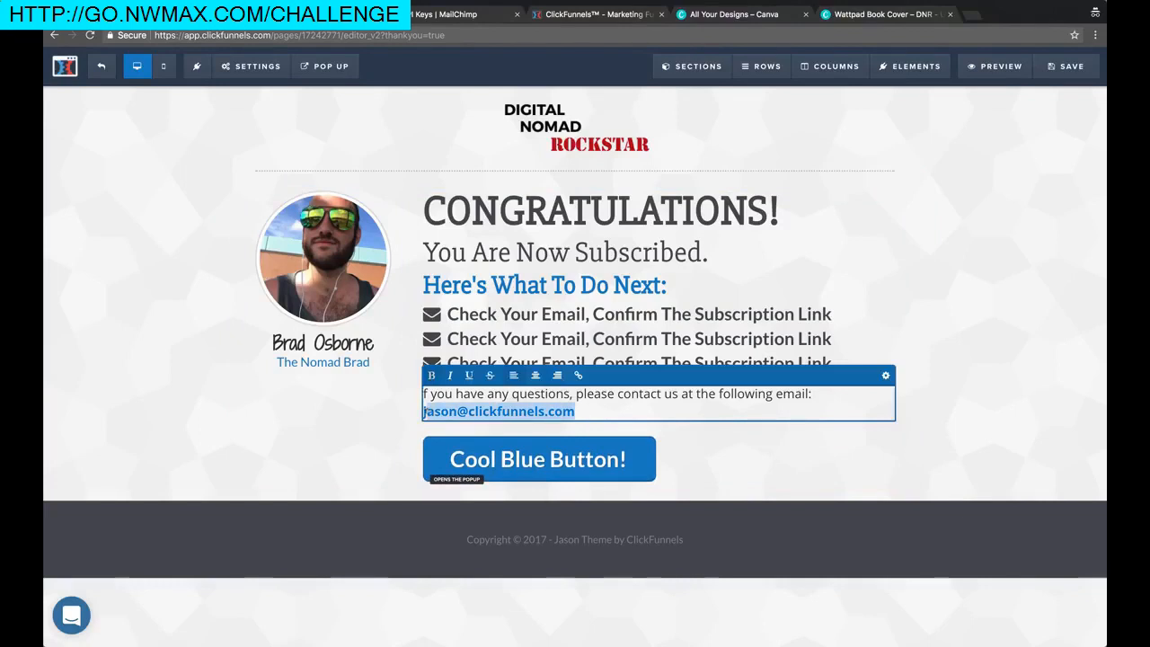
pyautogui.press('BackSpace')
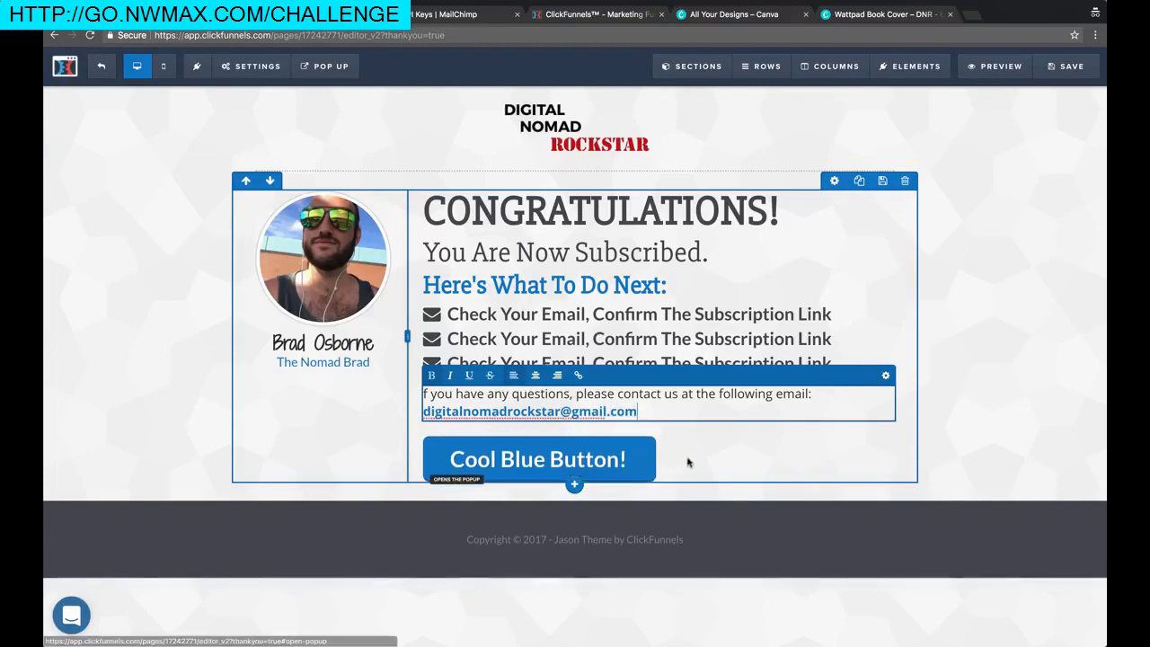
pyautogui.click(576, 477)
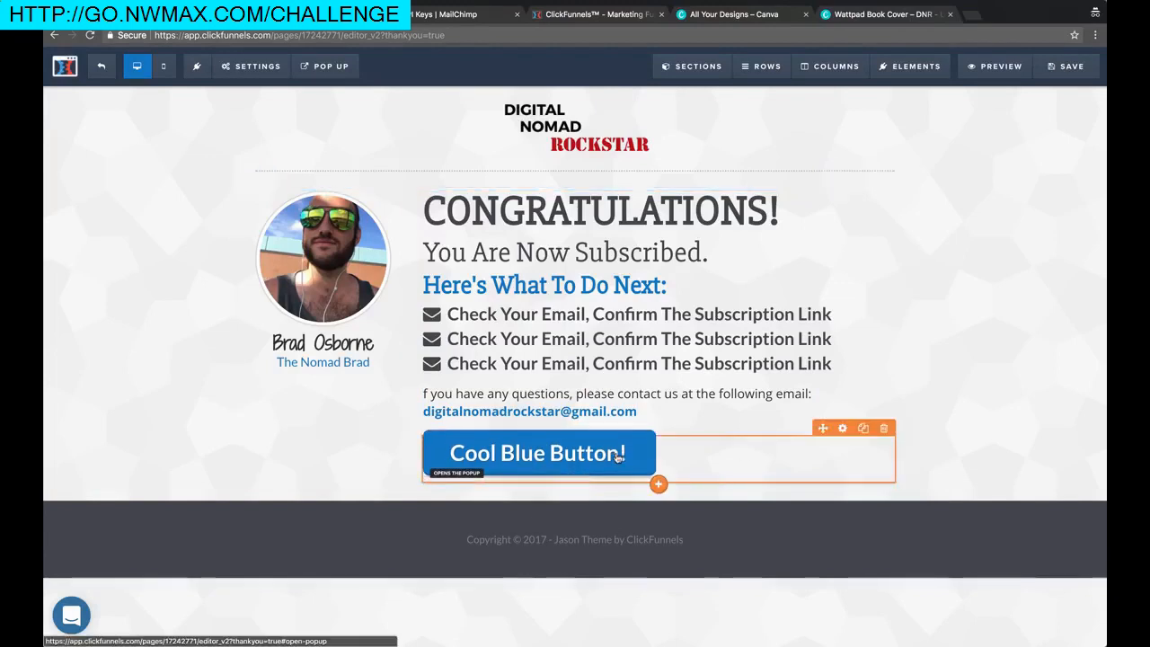
# Delete the Cool Blue Button from the thank-you page
pyautogui.click(874, 426)
pyautogui.click(678, 441)
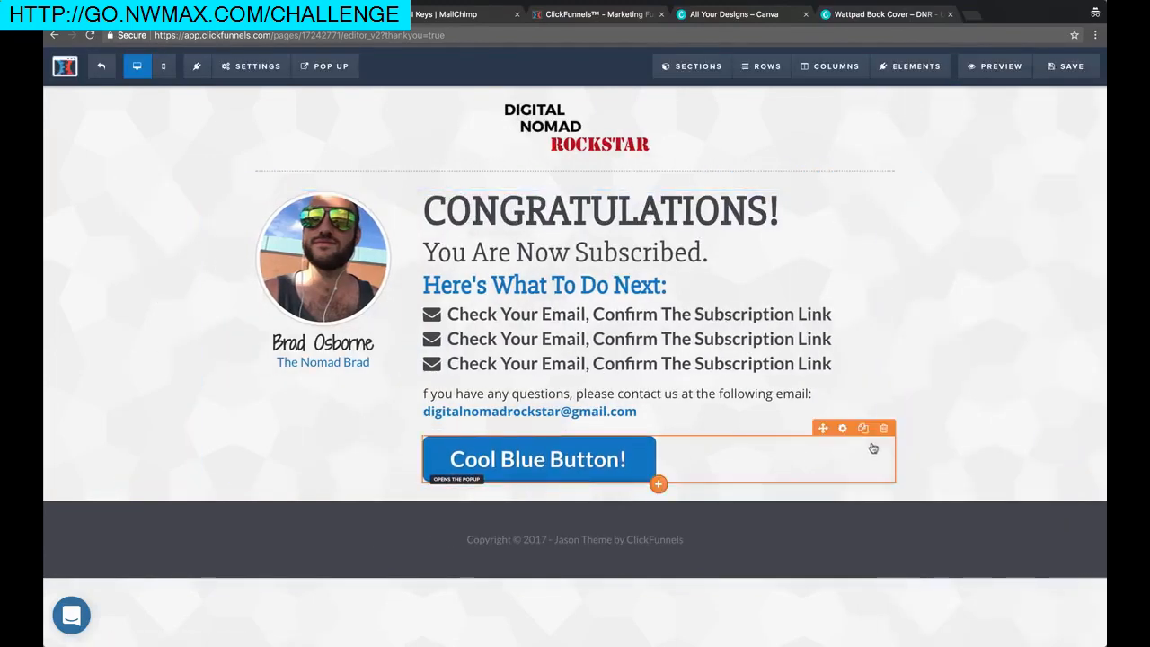
pyautogui.click(884, 427)
pyautogui.click(709, 114)
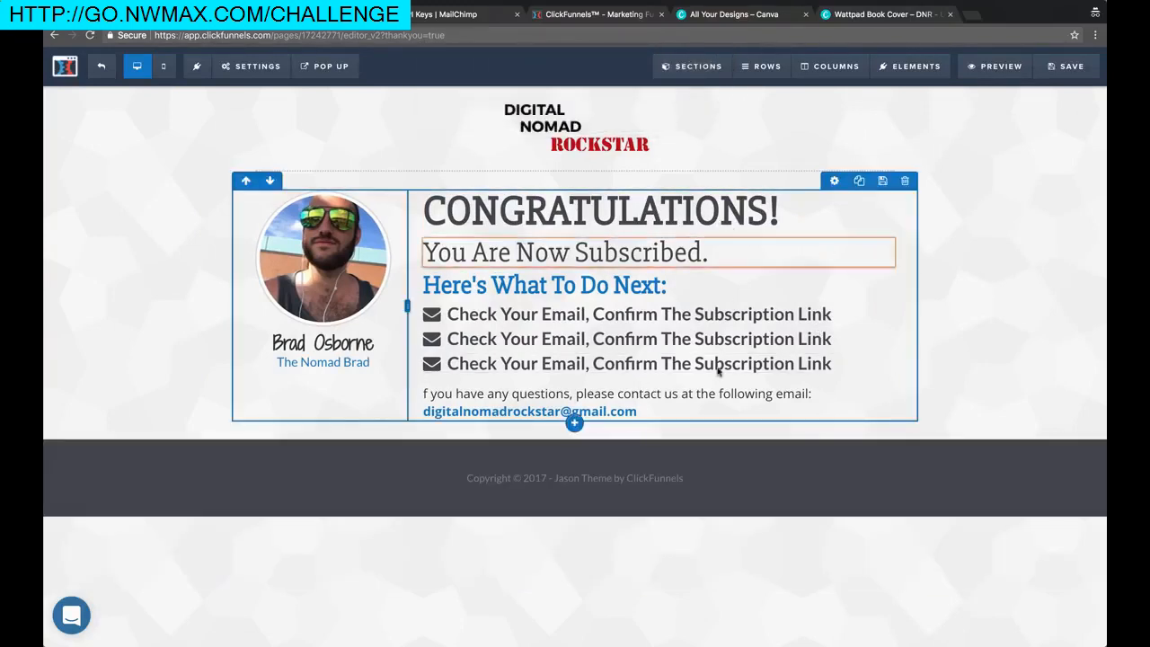
# Change the footer credit to 'Digital Nomad Rockstar' and save the thank-you page
pyautogui.click(611, 479)
pyautogui.moveTo(553, 478); pyautogui.dragTo(739, 475)
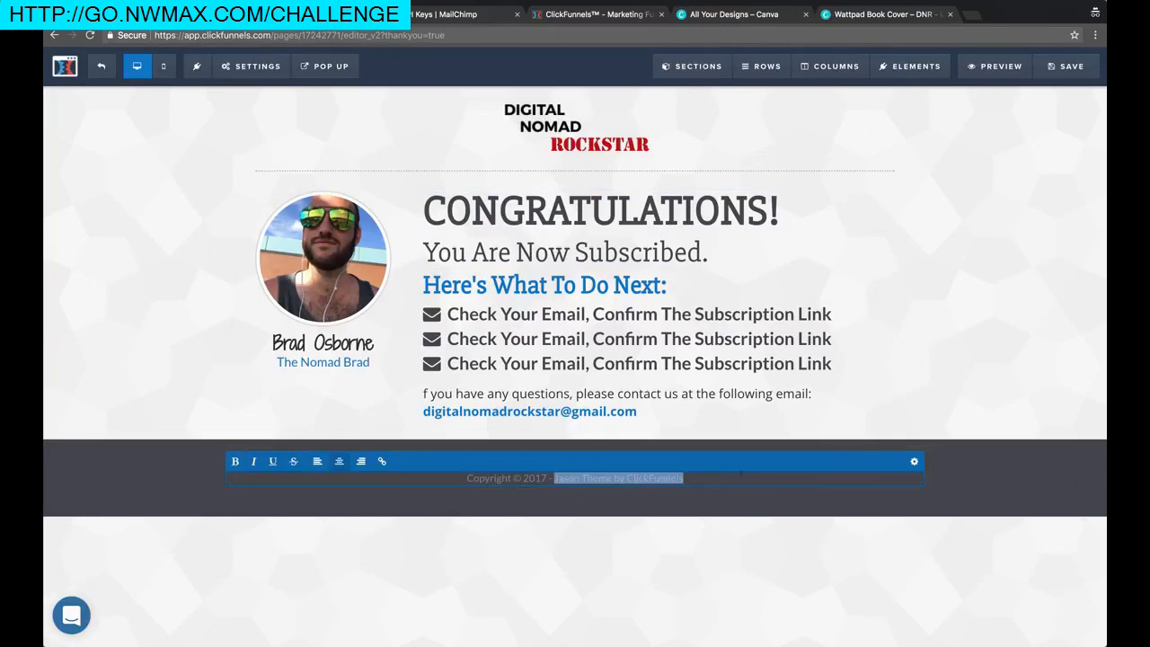
pyautogui.write('Digital Nomad Tock')
pyautogui.press('BackSpace')
pyautogui.press('BackSpace')
pyautogui.press('BackSpace')
pyautogui.press('BackSpace')
pyautogui.write('Rockstar')
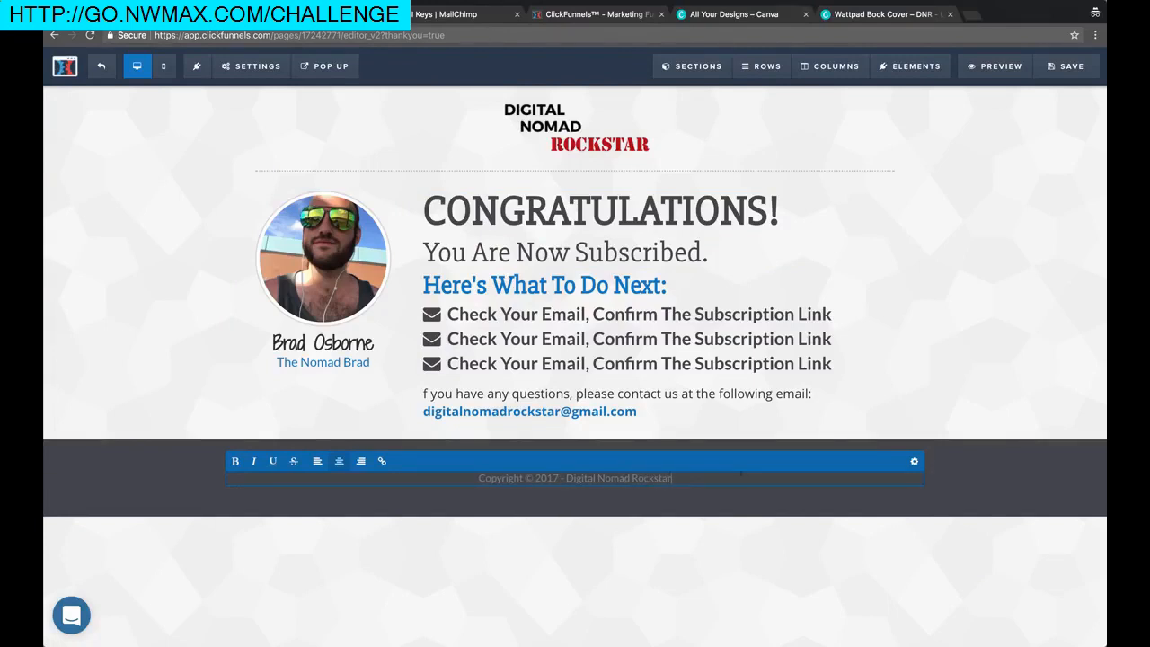
pyautogui.click(1065, 65)
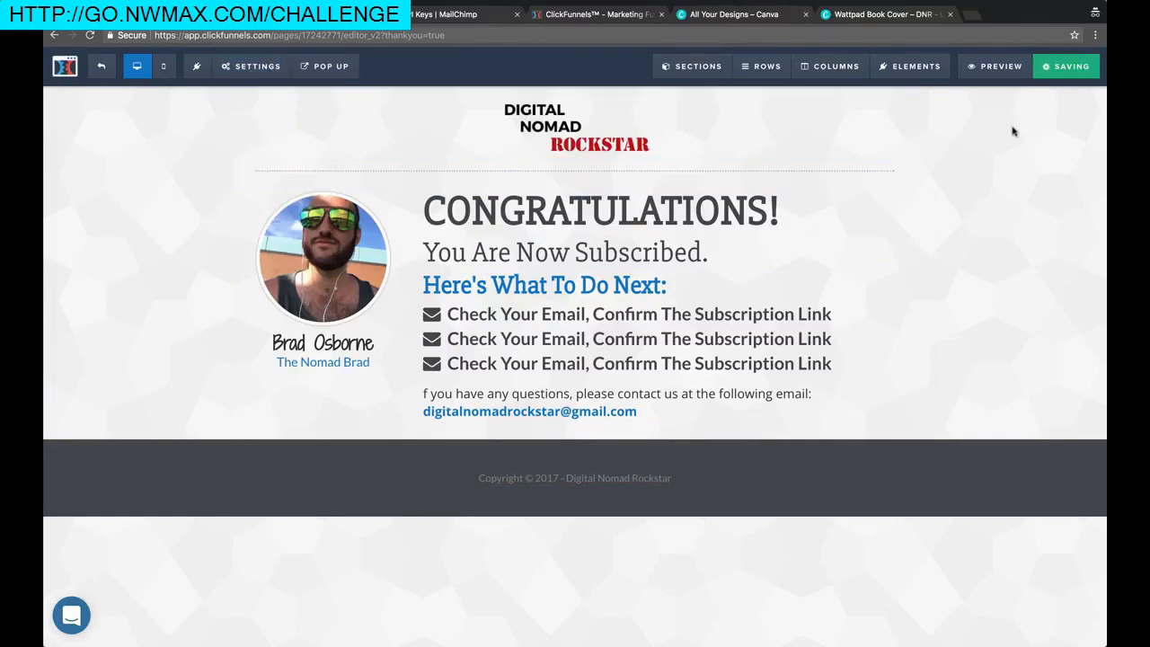
pyautogui.click(104, 70)
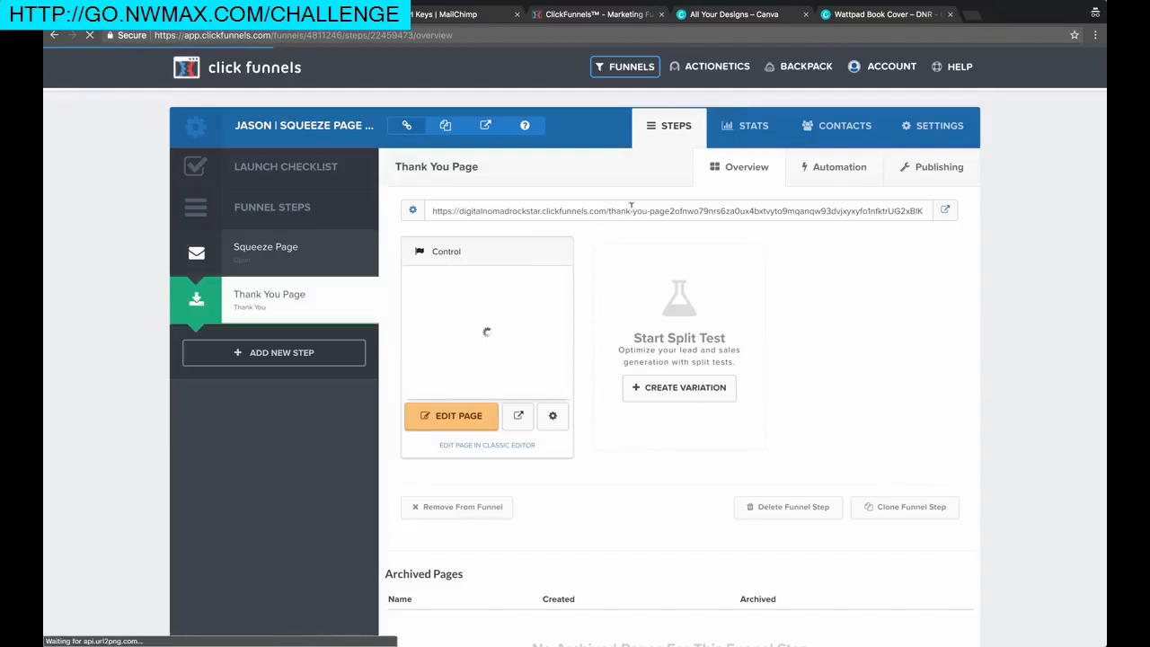
# Open the live thank-you page from its funnel URL in a new tab
pyautogui.doubleClick(580, 209)
pyautogui.tripleClick(579, 209)
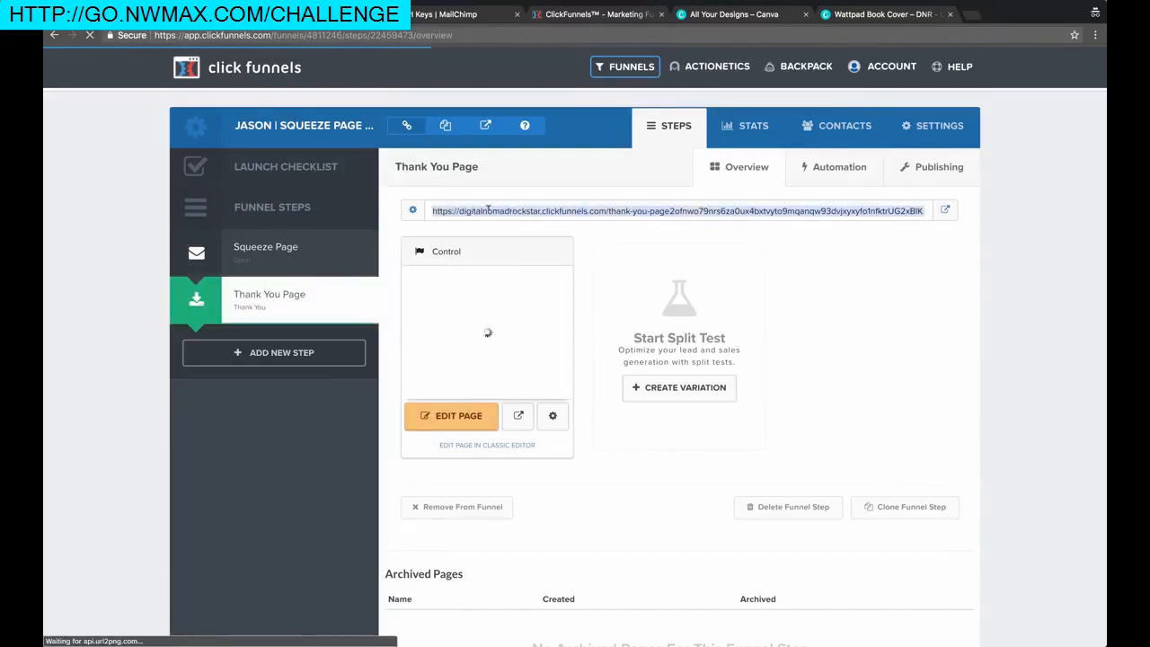
pyautogui.doubleClick(505, 210)
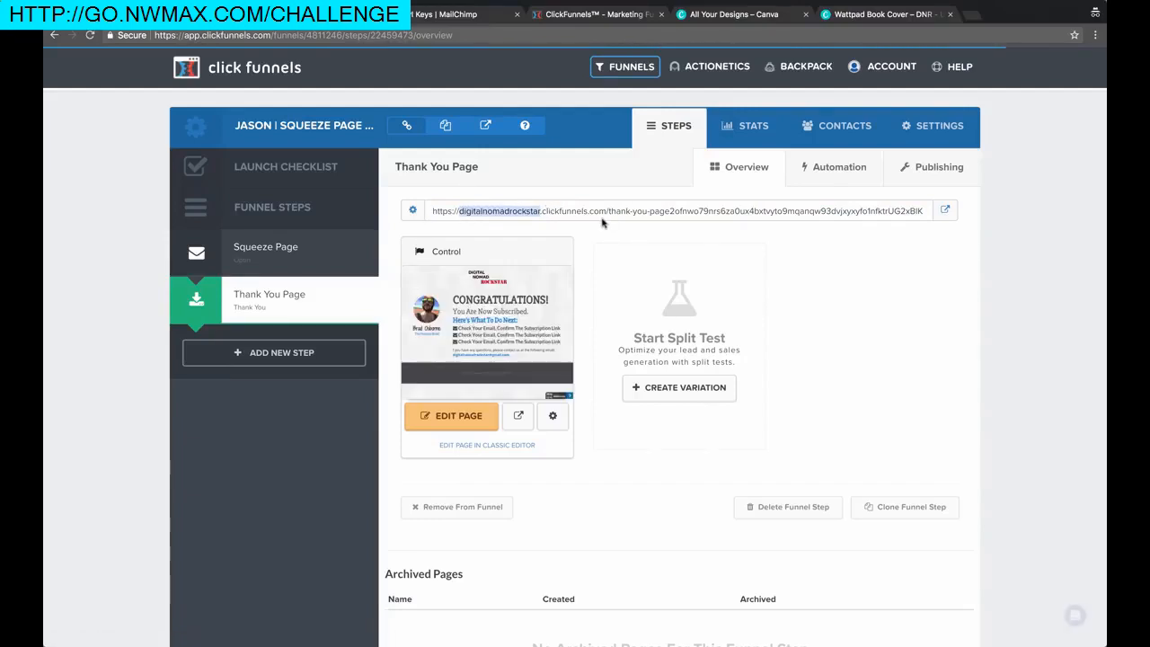
pyautogui.click(945, 211)
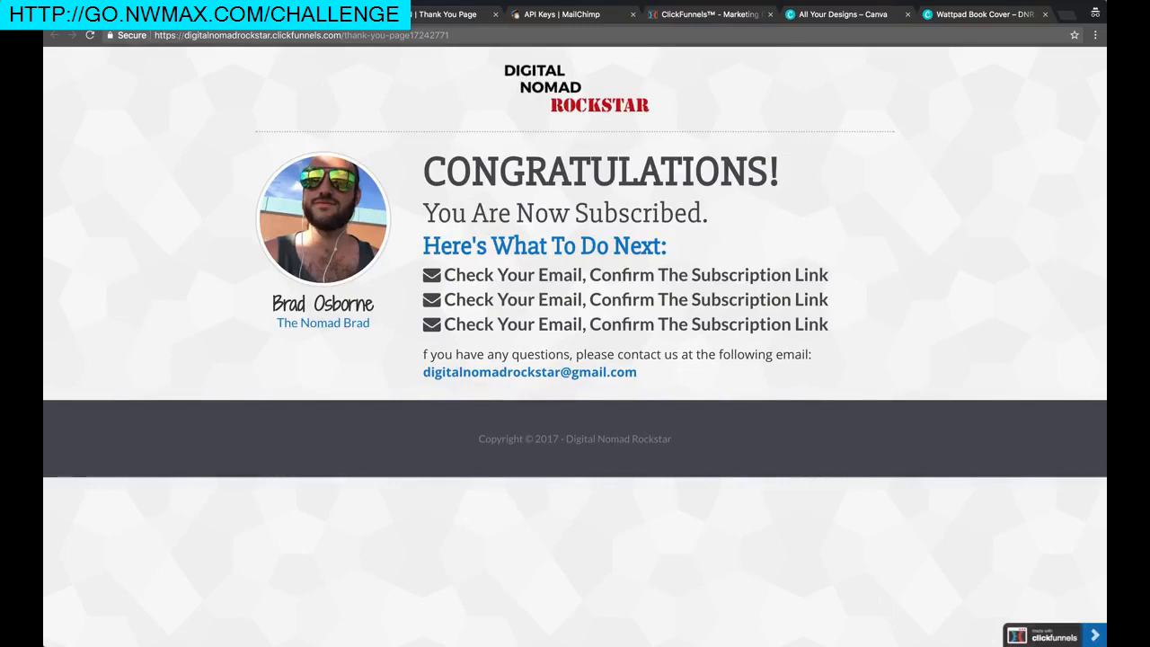
# Check the thank-you page settings and live page again, then select the Squeeze Page step
pyautogui.click(310, 14)
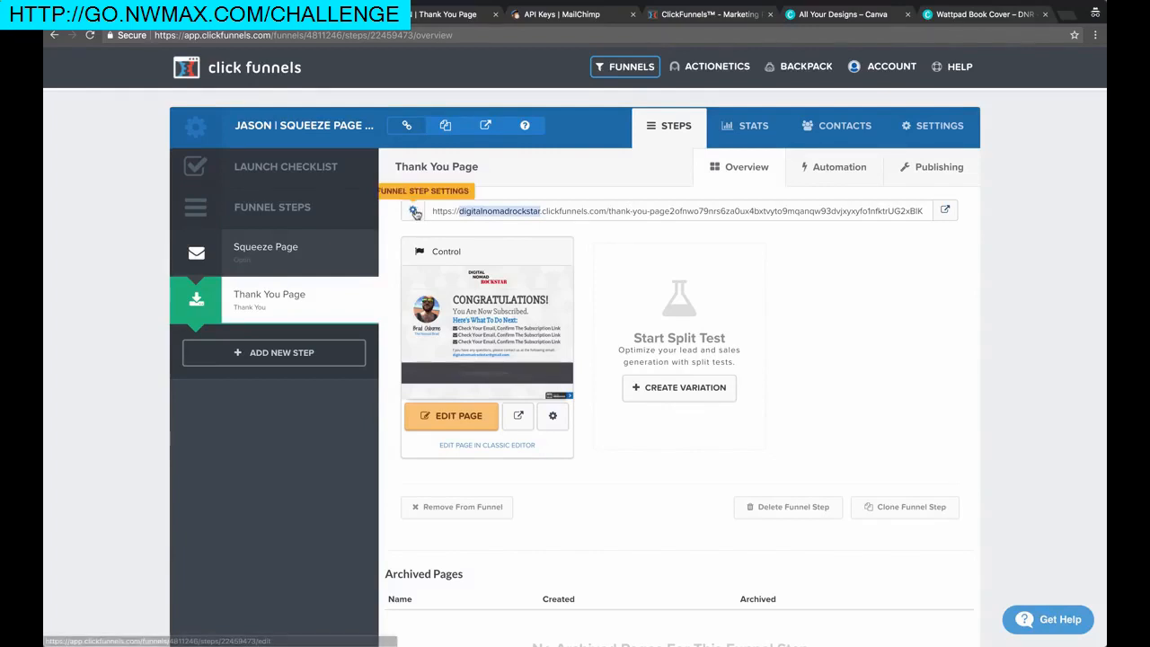
pyautogui.click(552, 409)
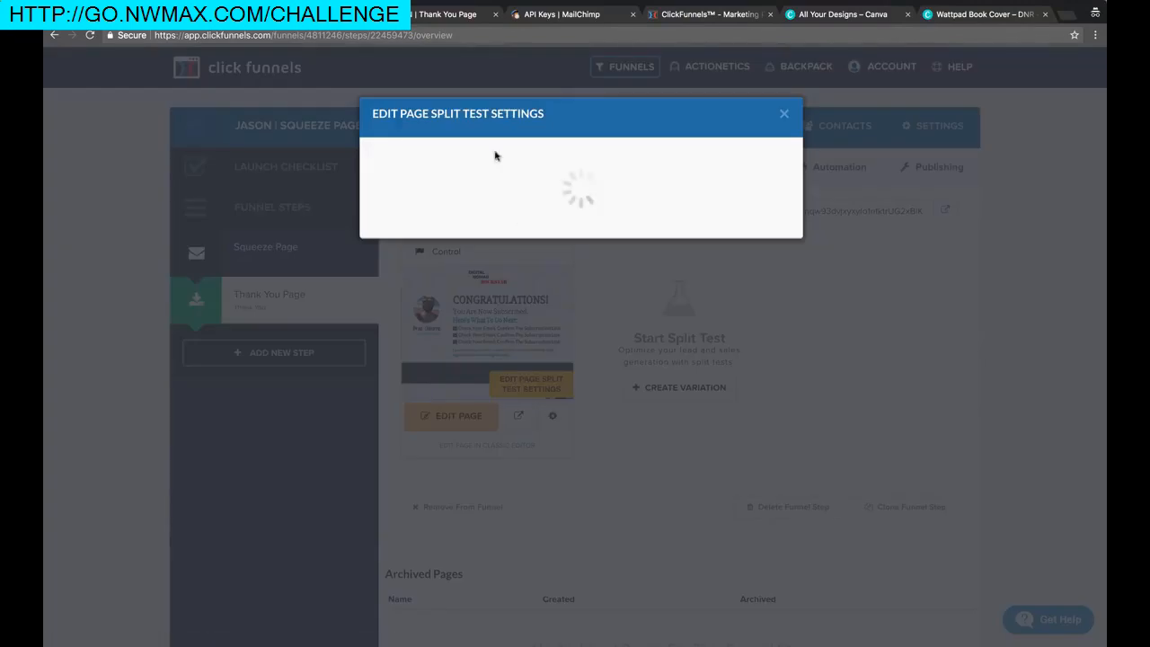
pyautogui.click(782, 115)
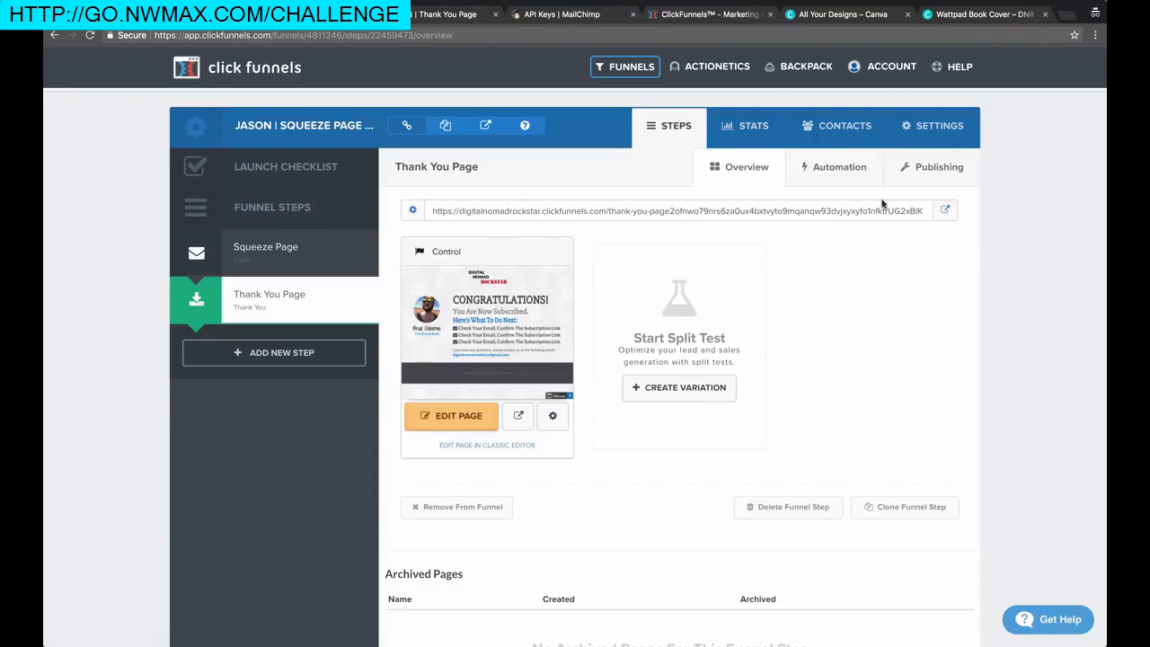
pyautogui.click(946, 211)
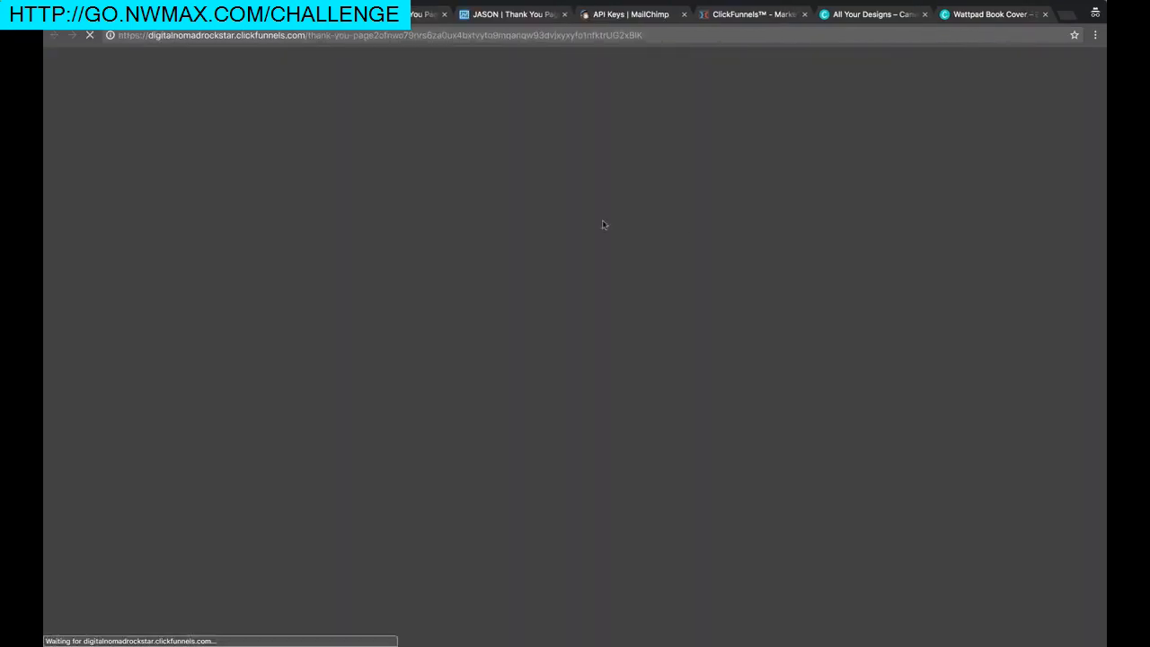
pyautogui.click(161, 15)
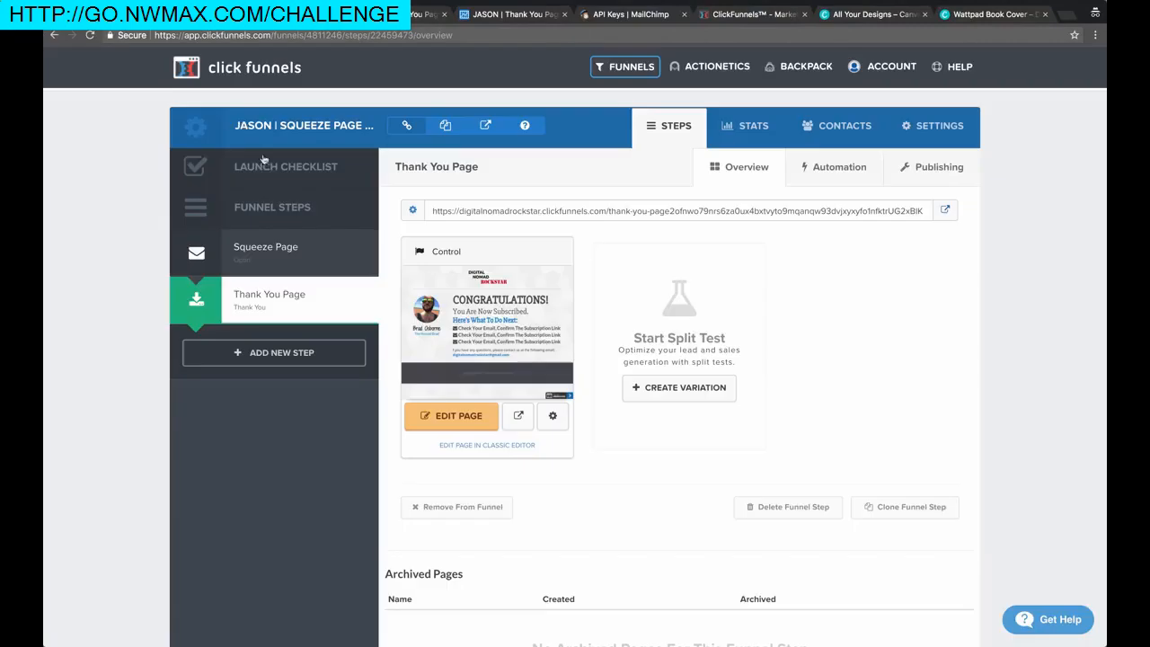
pyautogui.click(281, 251)
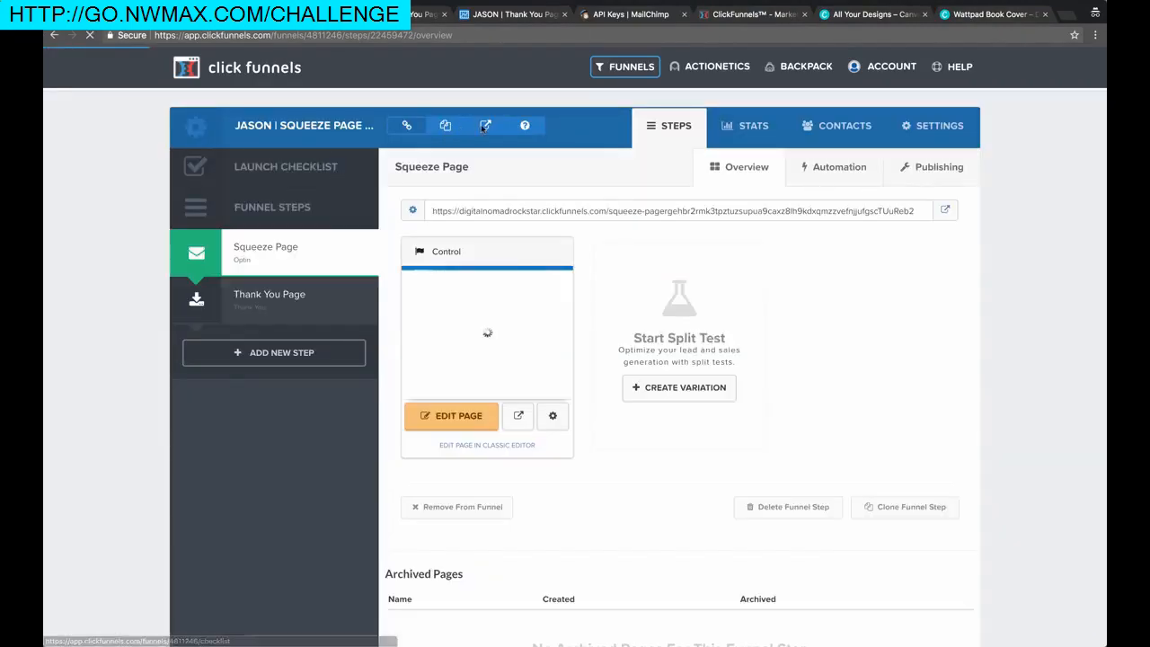
# Open the live squeeze page and confirm the 'YES! Please Teach Me Now!' popup opens and closes
pyautogui.click(484, 128)
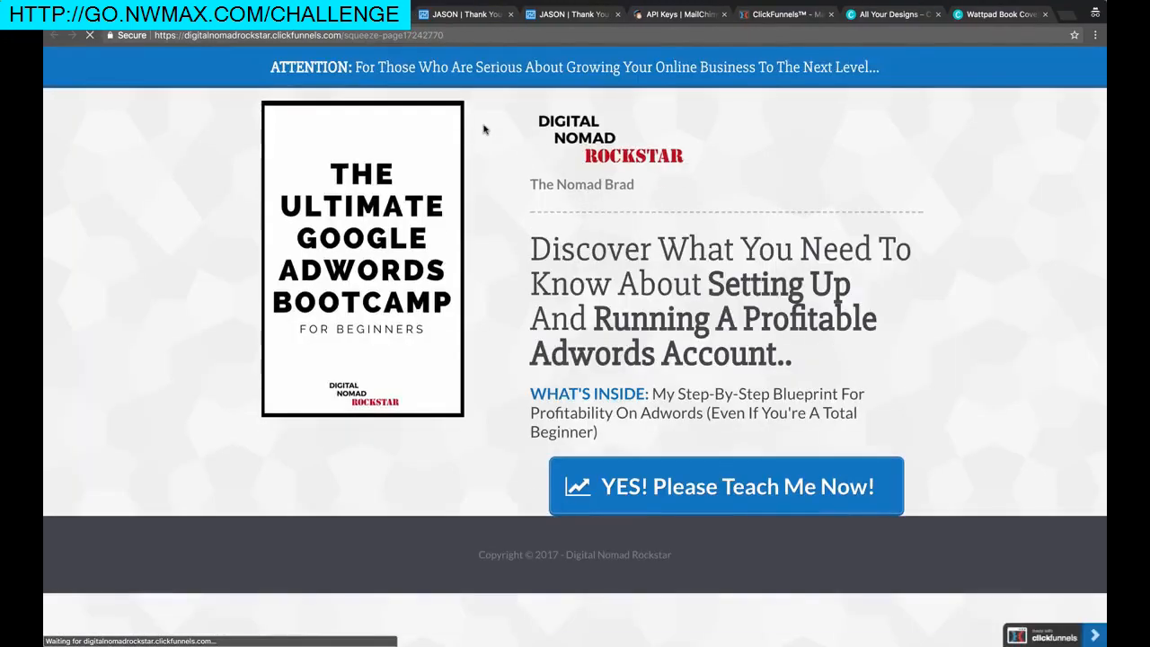
pyautogui.scroll(1, 224, 266)
pyautogui.scroll(-2, 224, 267)
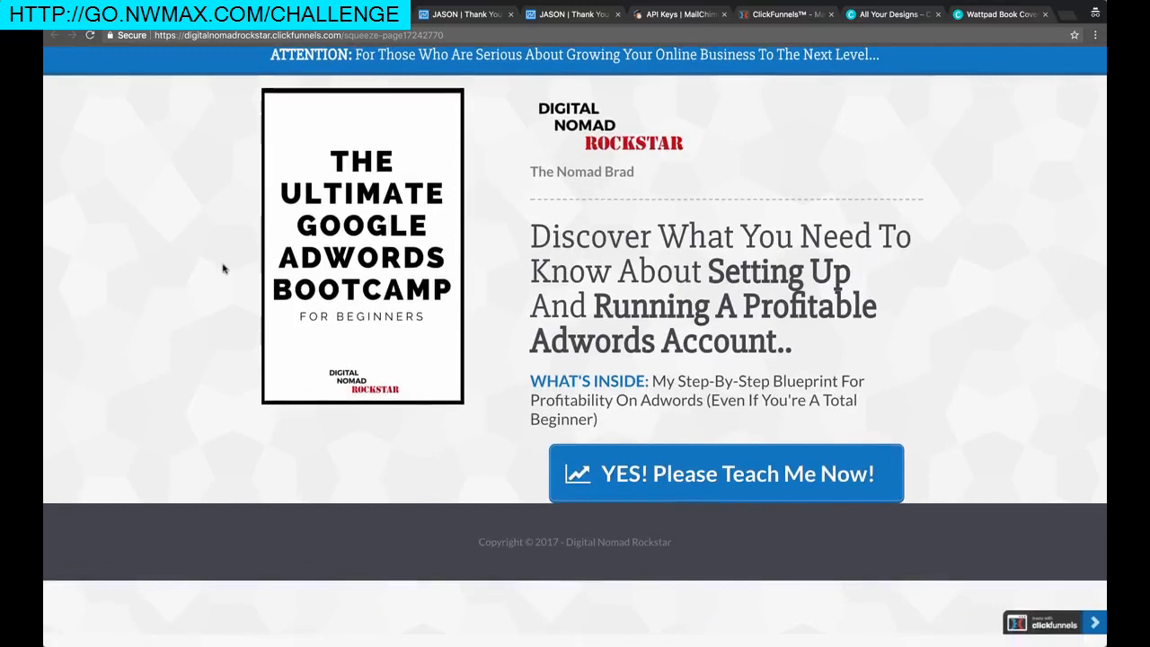
pyautogui.click(665, 483)
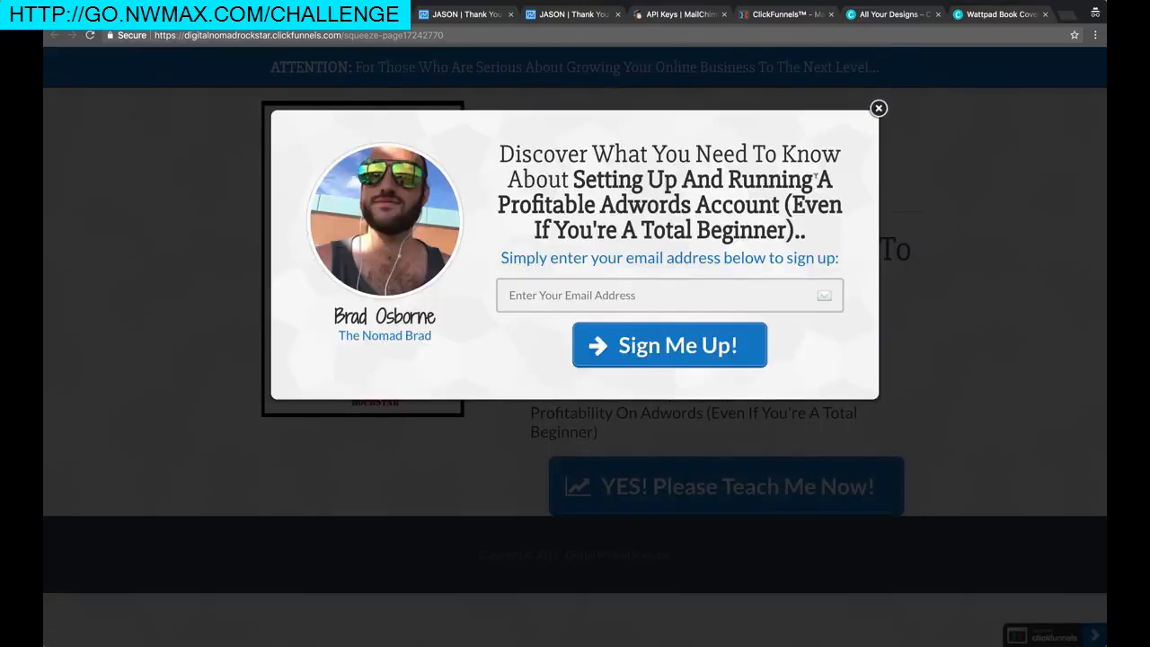
pyautogui.click(878, 109)
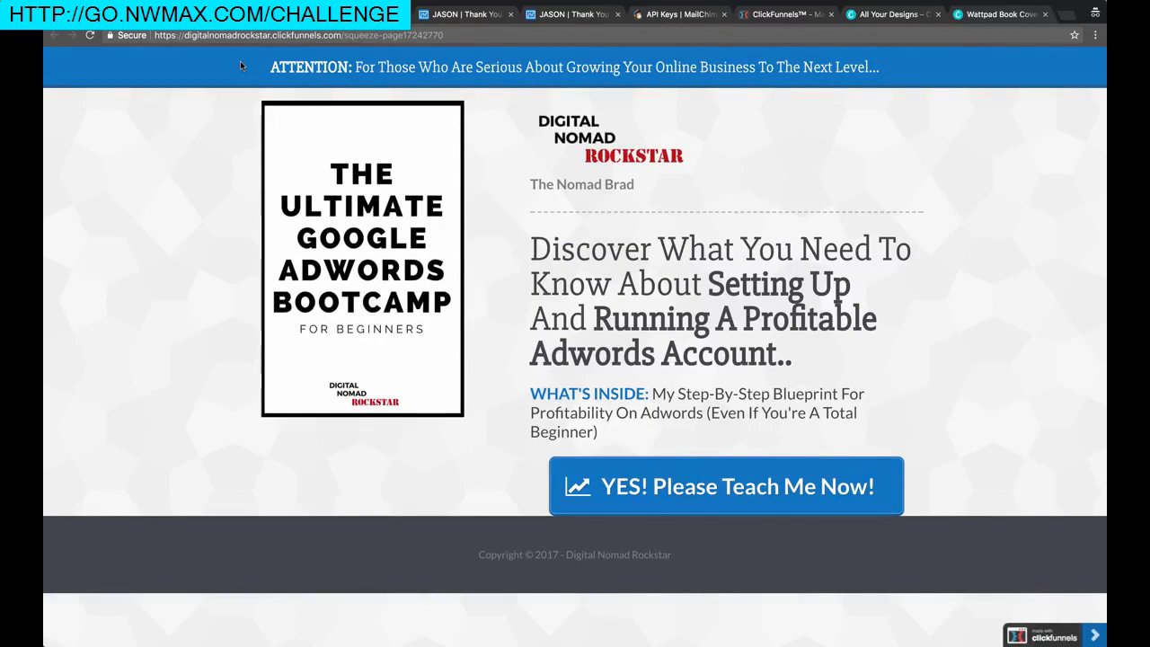
pyautogui.scroll(1, 114, 256)
pyautogui.click(527, 3)
pyautogui.click(539, 9)
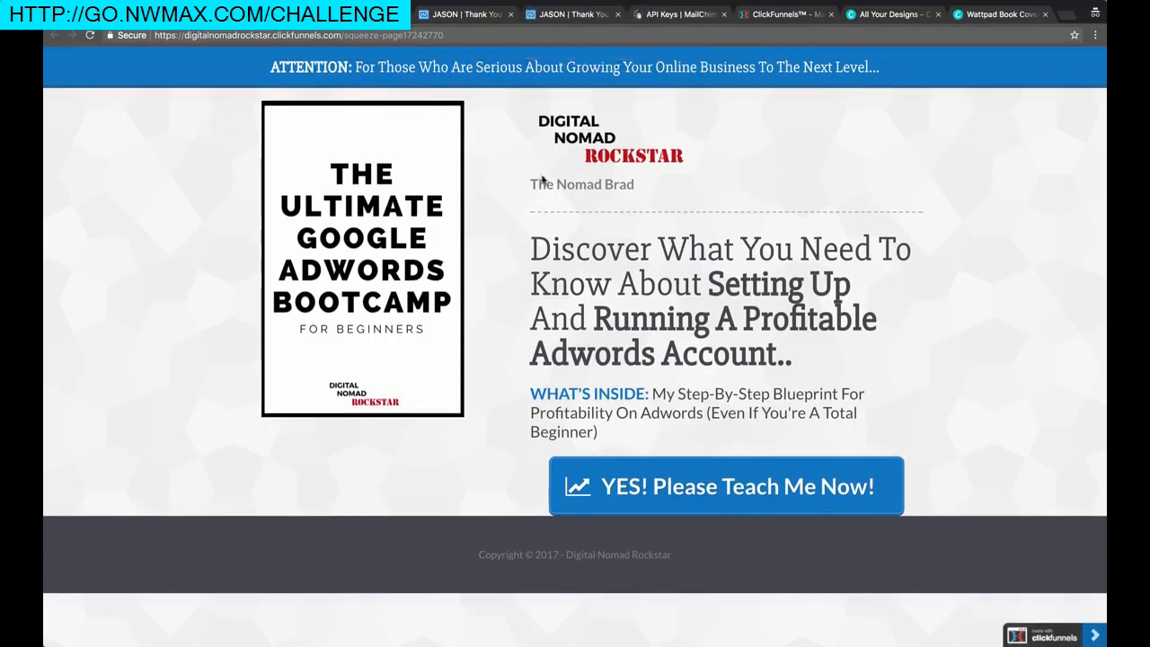